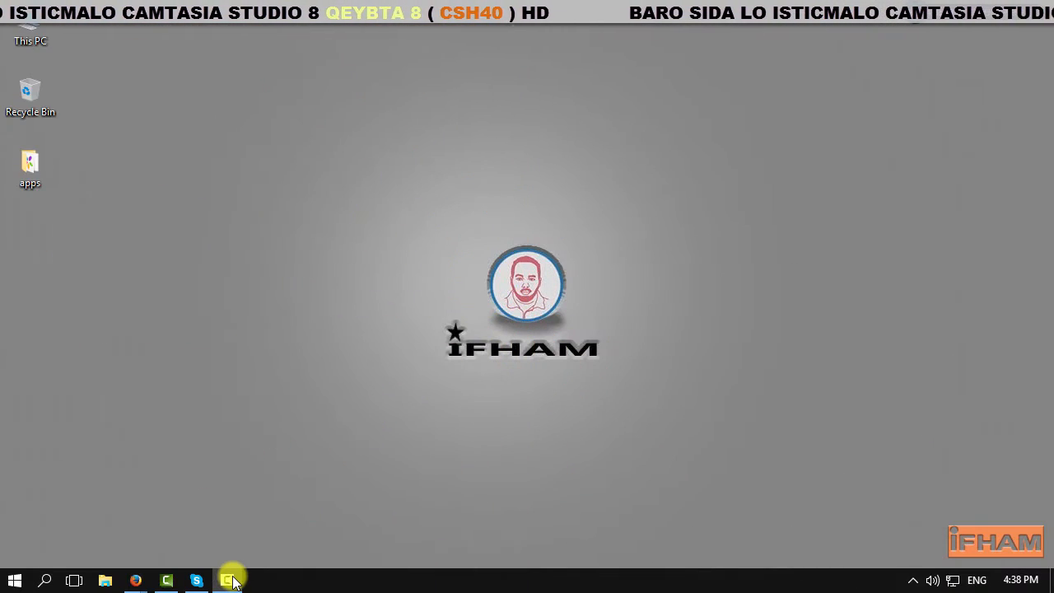
Switch to Camtasia Studio, import the windows automic recording from the Camtasia Studio documents folder, and place it at the start of Track 1.
click(168, 582)
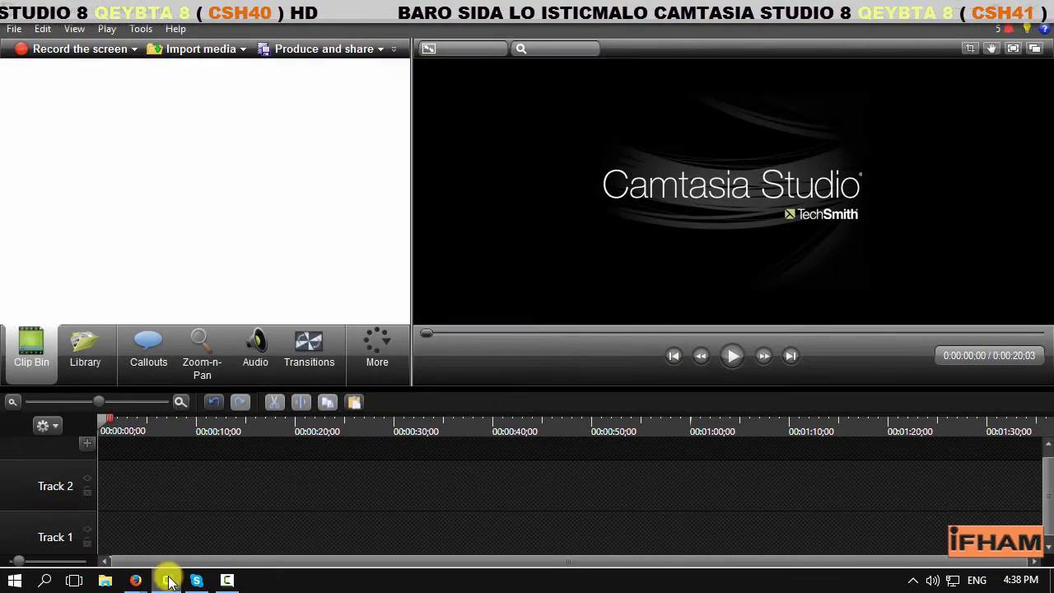
click(197, 53)
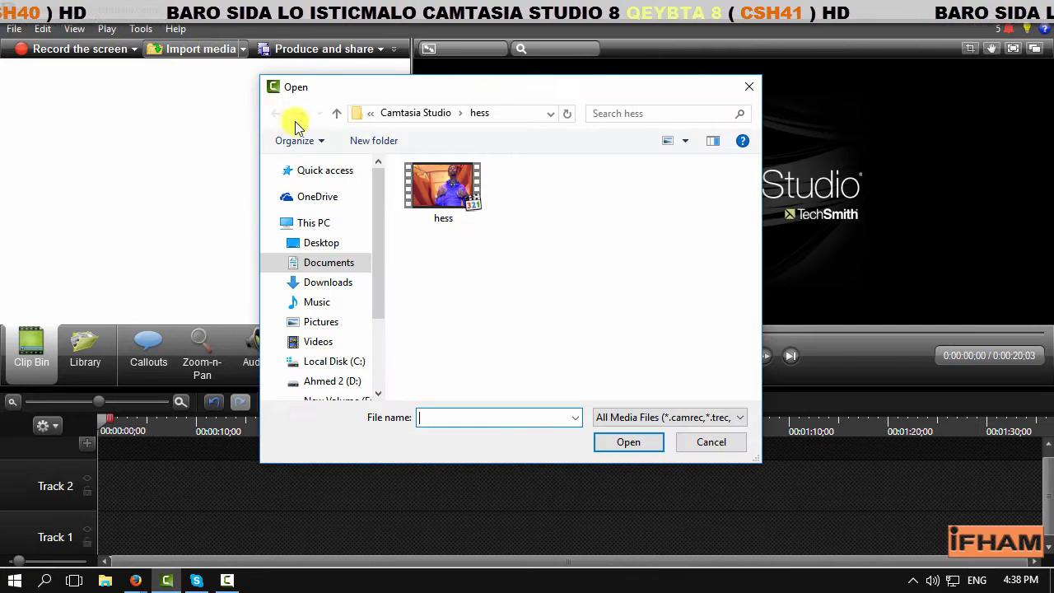
click(435, 117)
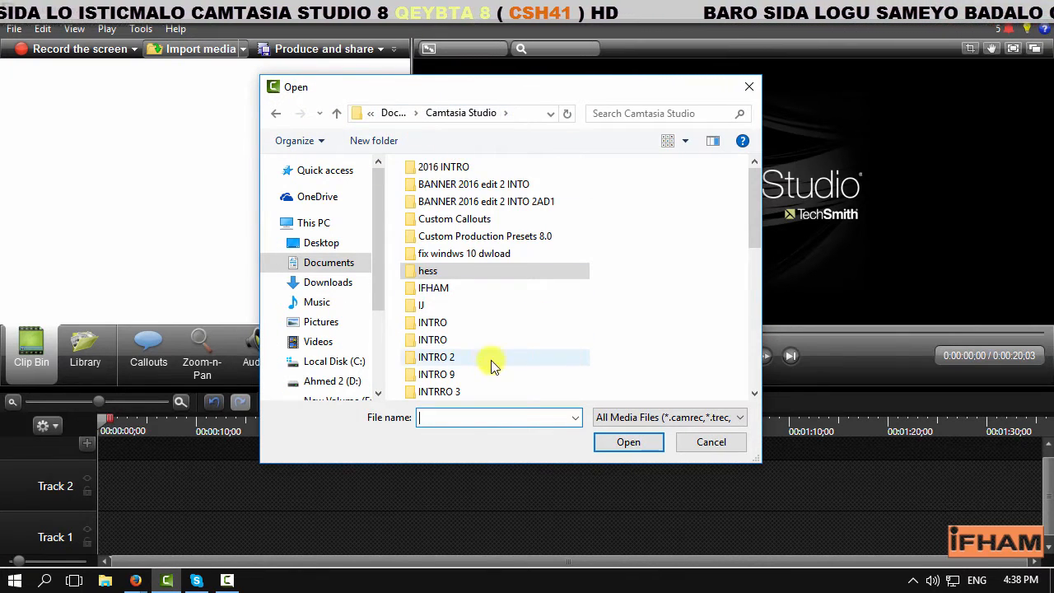
drag(761, 228, 758, 393)
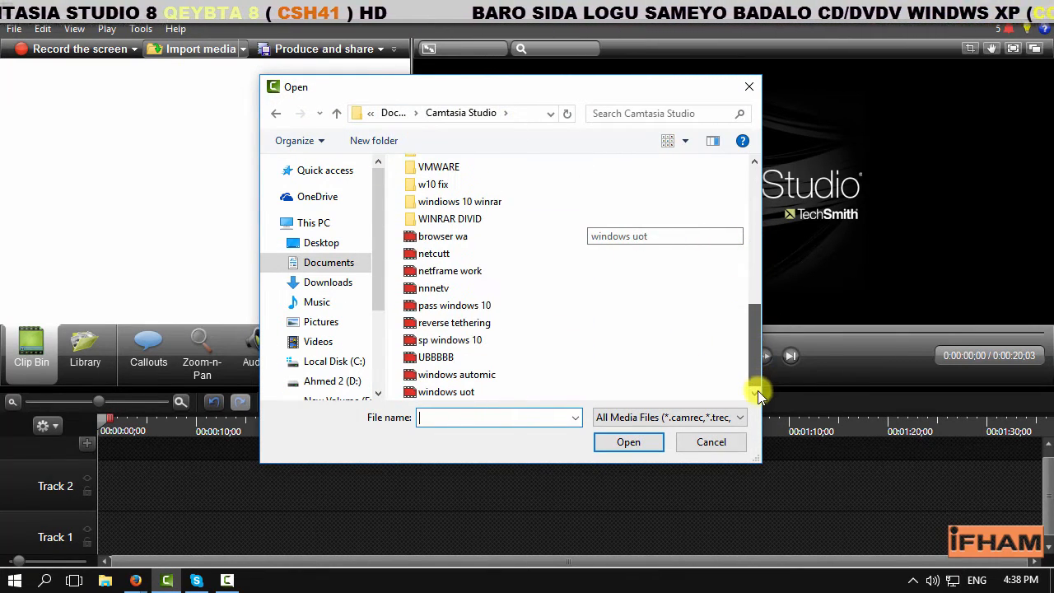
click(451, 376)
double_click(450, 376)
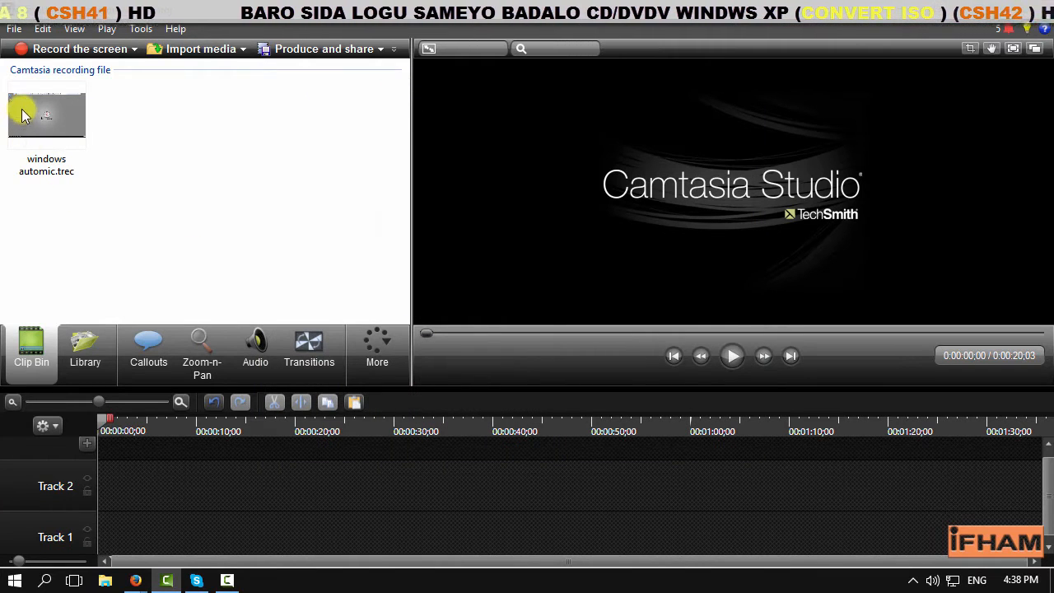
drag(30, 108, 134, 469)
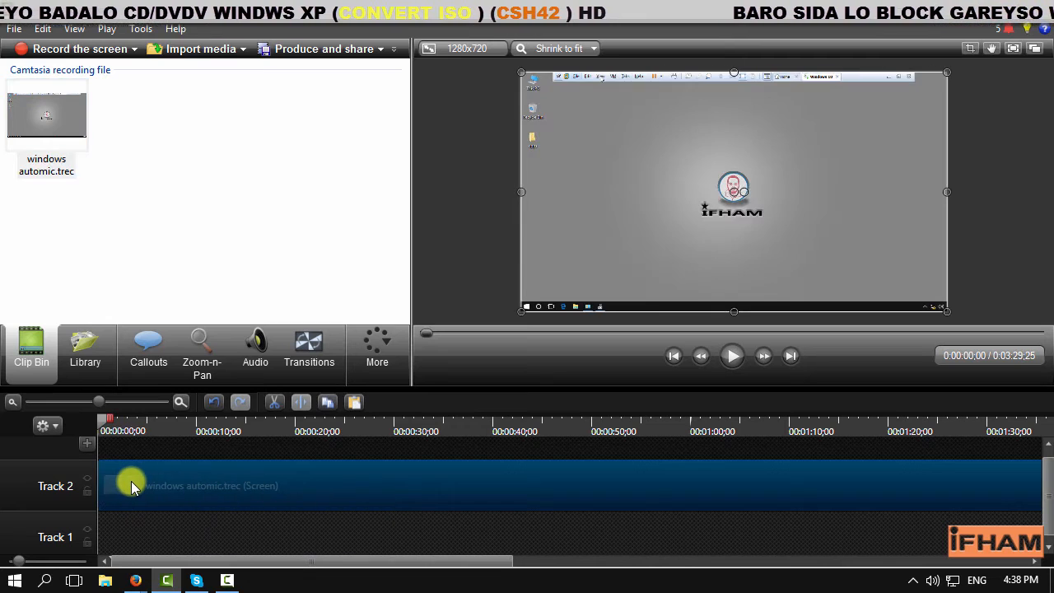
drag(172, 485, 174, 521)
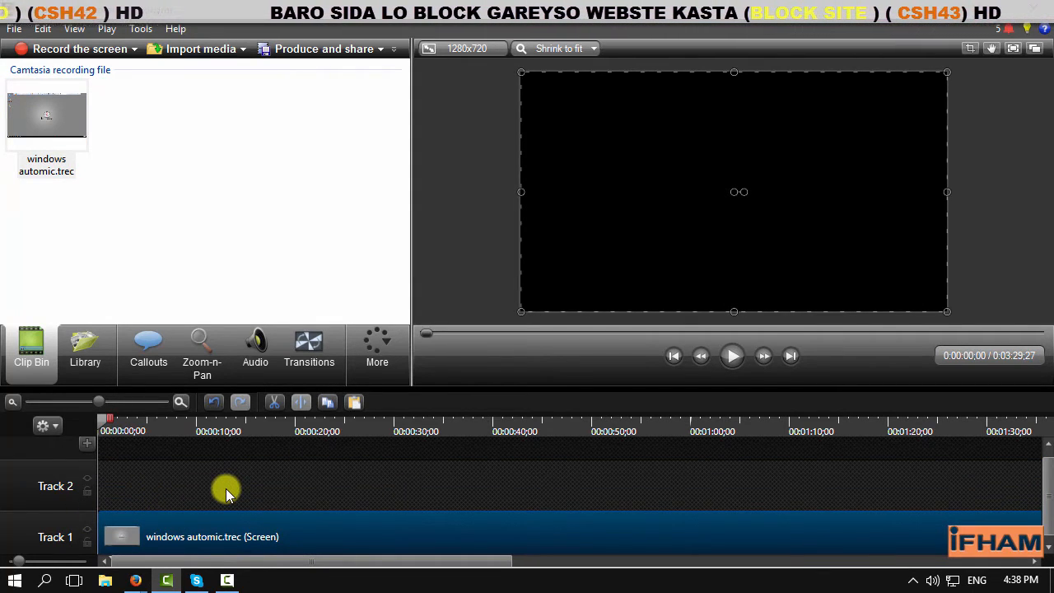
Import the logo image picture from the logo video folder into the project media.
click(186, 49)
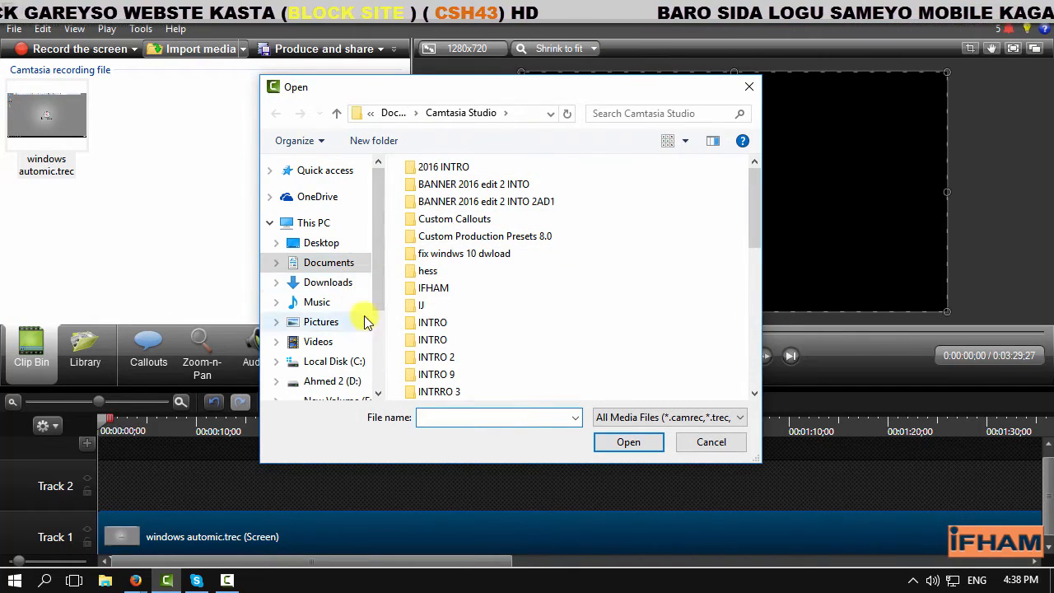
scroll(365, 314, down, 1)
scroll(374, 305, down, 2)
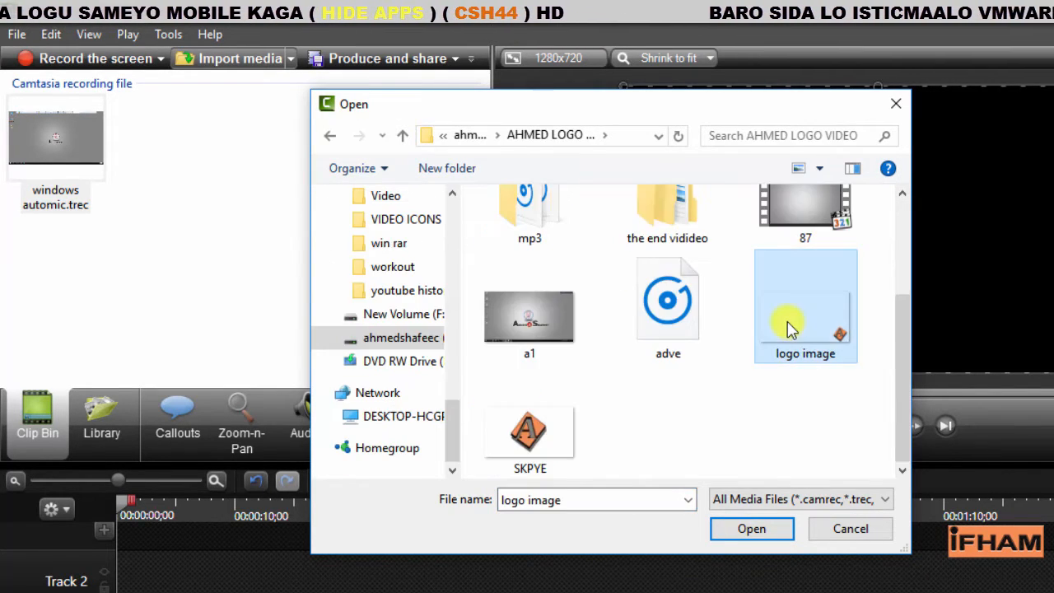
double_click(788, 327)
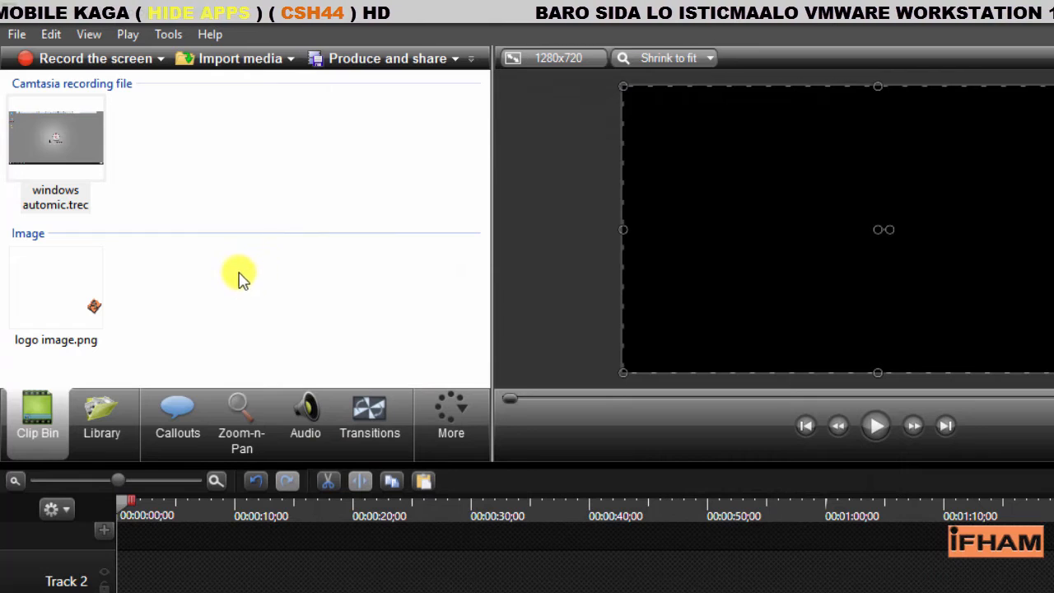
Place logo image.png at the start of Track 2 and extend it to about 1 minute 2 seconds.
drag(63, 299, 53, 301)
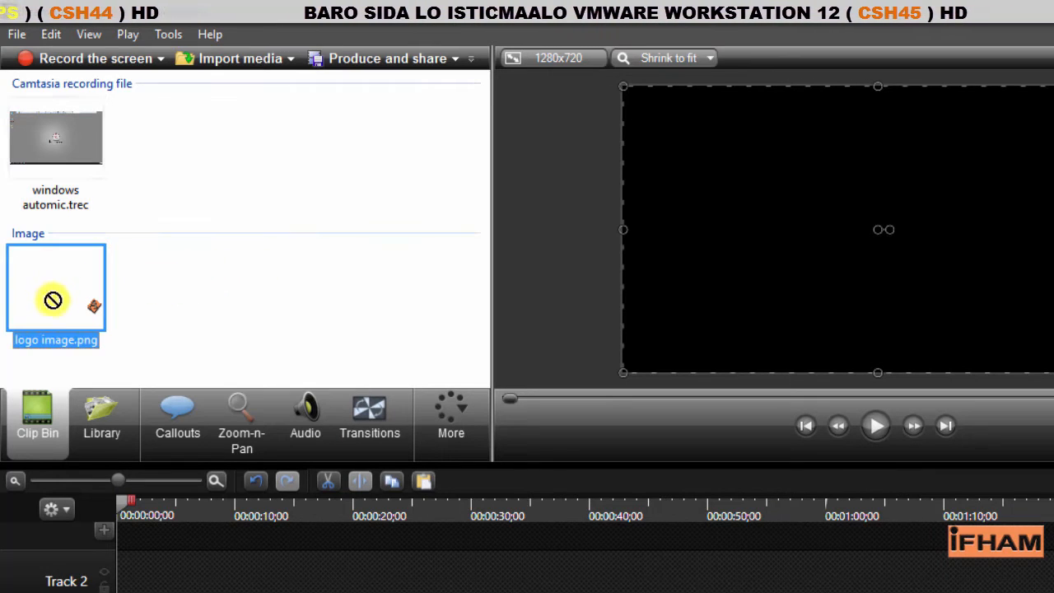
drag(190, 585, 852, 568)
scroll(527, 568, down, 1)
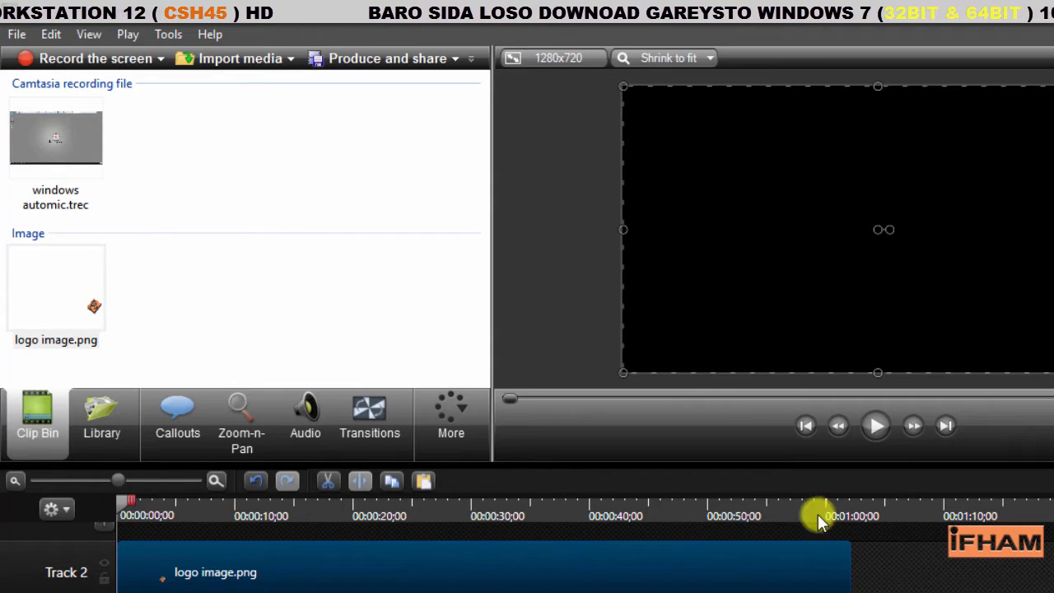
Import the audio file ZOOM0030 from the Documents folder into the project media.
click(272, 61)
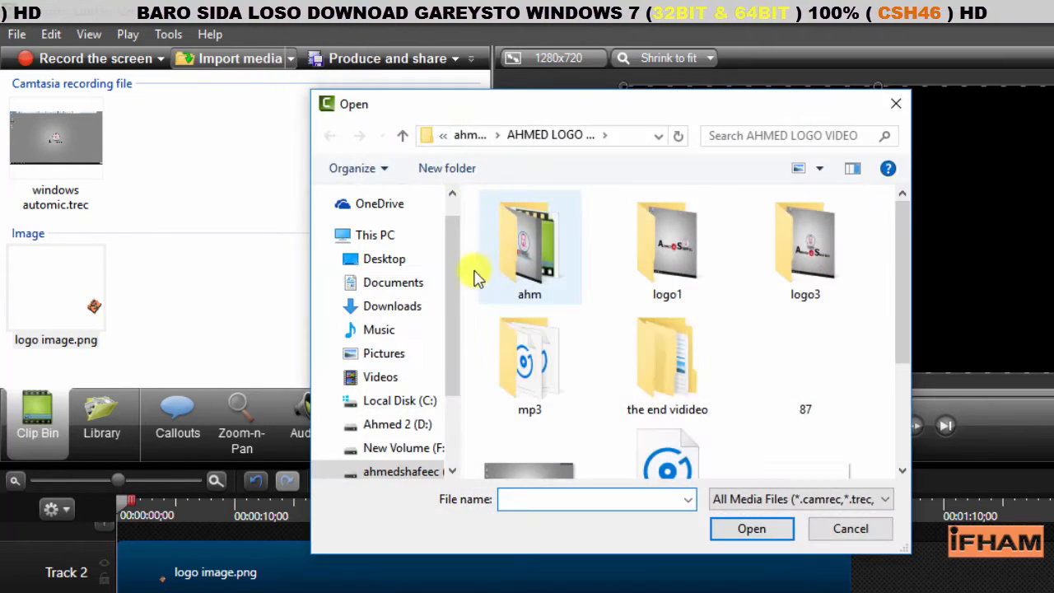
scroll(454, 275, down, 1)
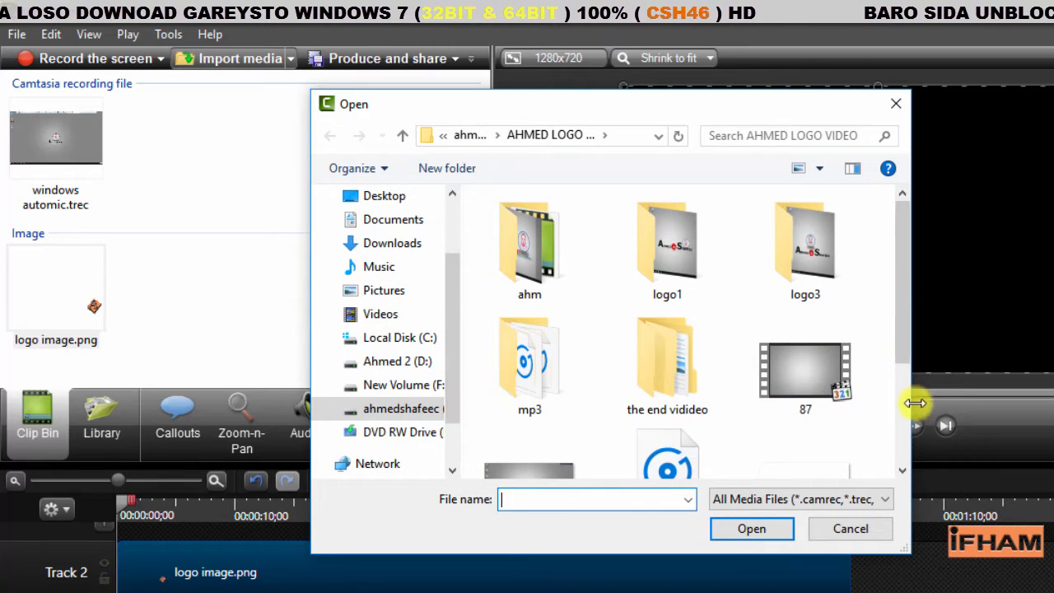
click(399, 219)
scroll(887, 388, down, 10)
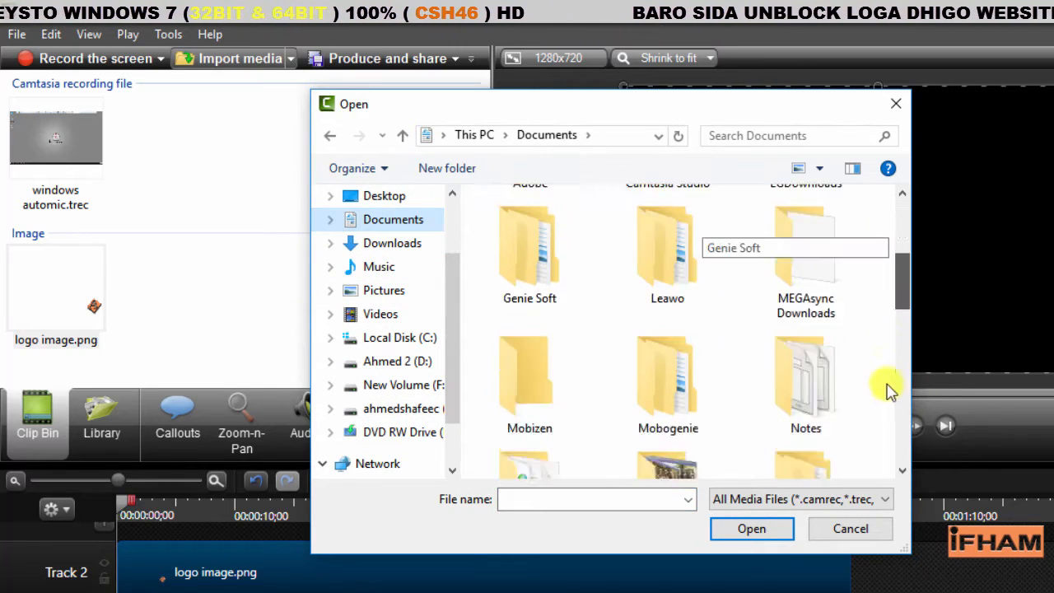
double_click(666, 405)
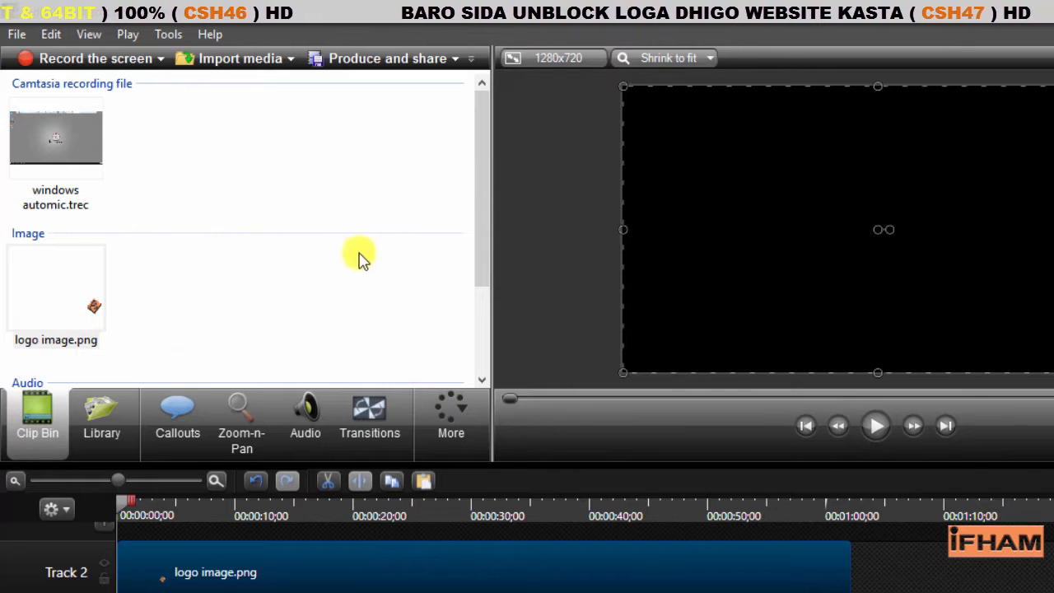
drag(487, 233, 494, 338)
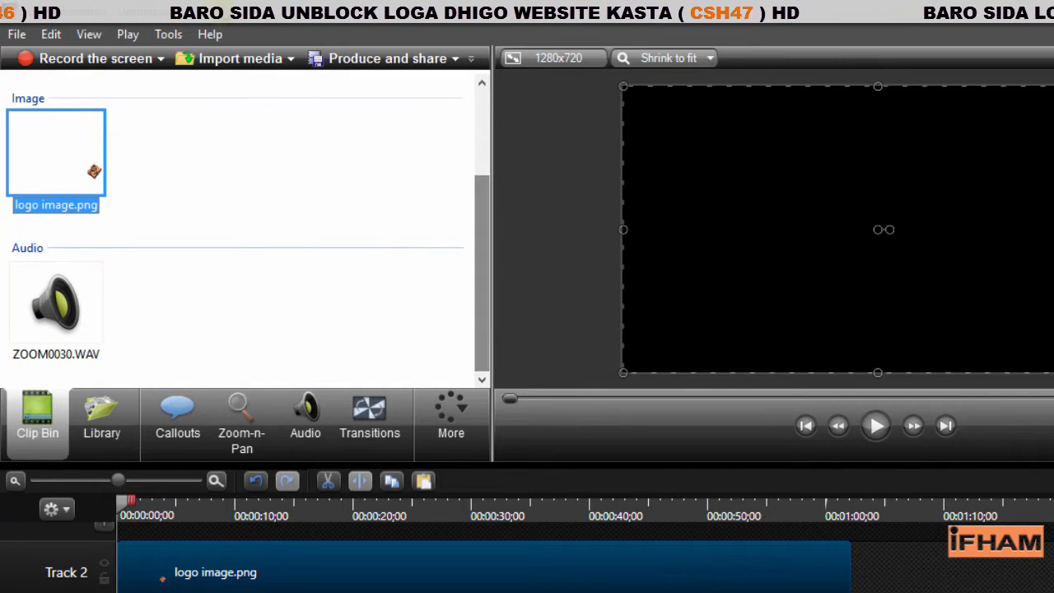
Import the audio file ZOOM0017 from the Documents folder into the project media.
click(255, 63)
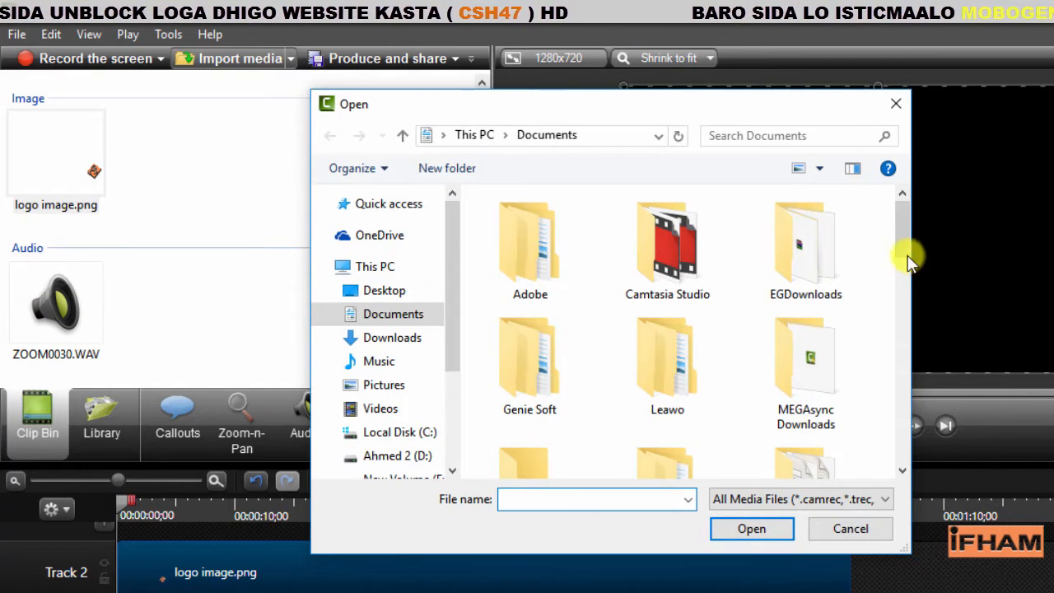
scroll(901, 306, down, 10)
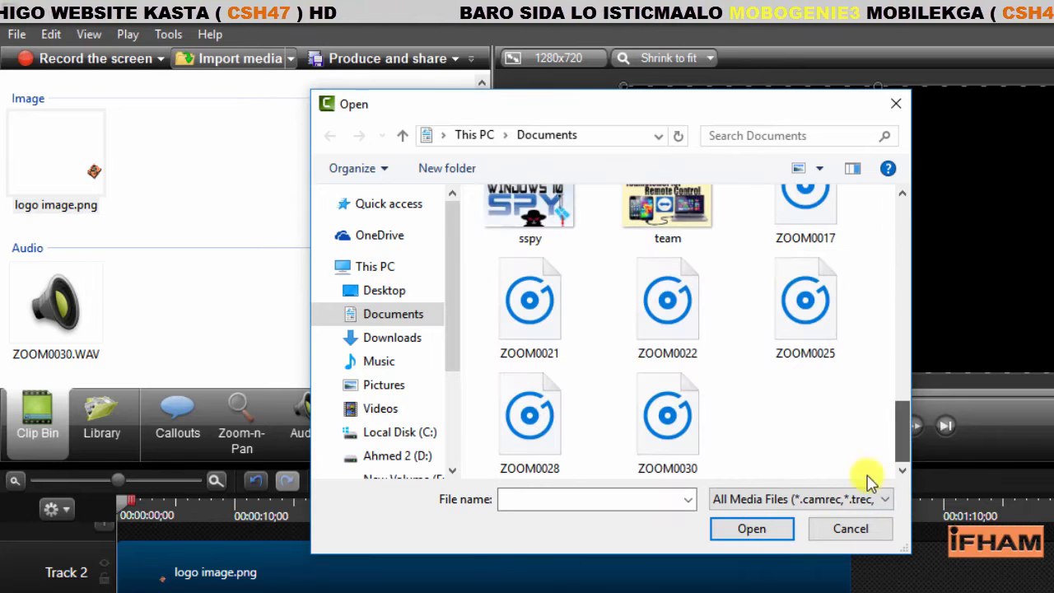
double_click(806, 202)
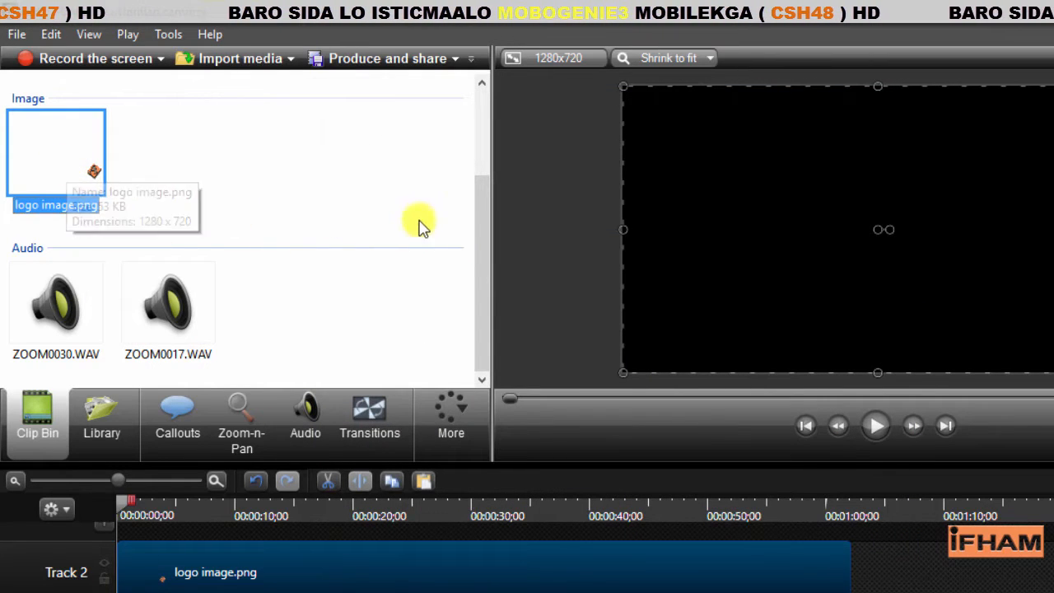
Shift the logo to Track 3 and the screen recording to Track 2, and place ZOOM0017.WAV on Track 1.
click(276, 579)
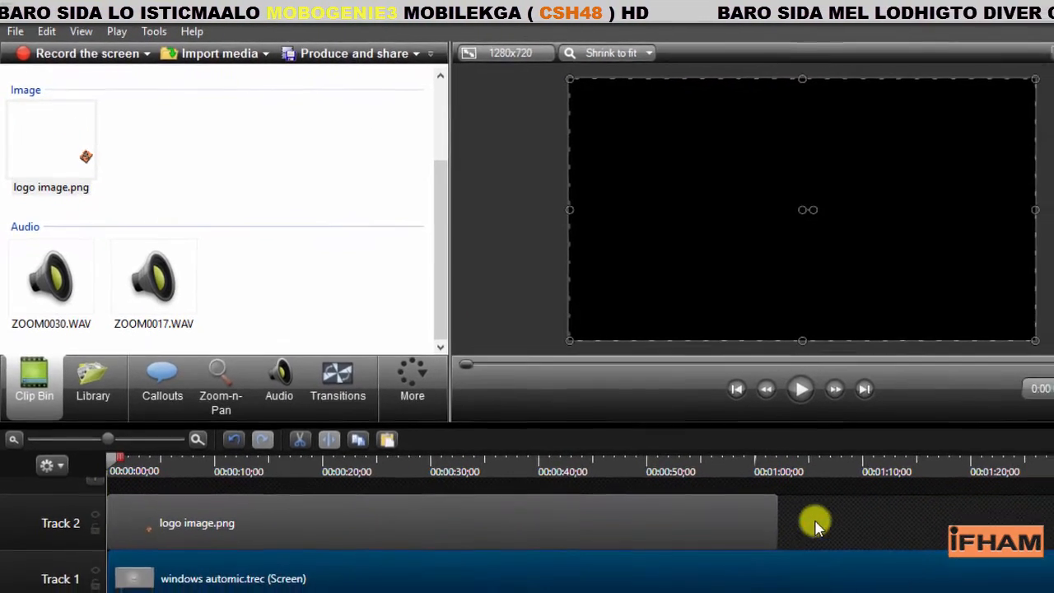
drag(816, 521, 661, 588)
scroll(991, 498, up, 1)
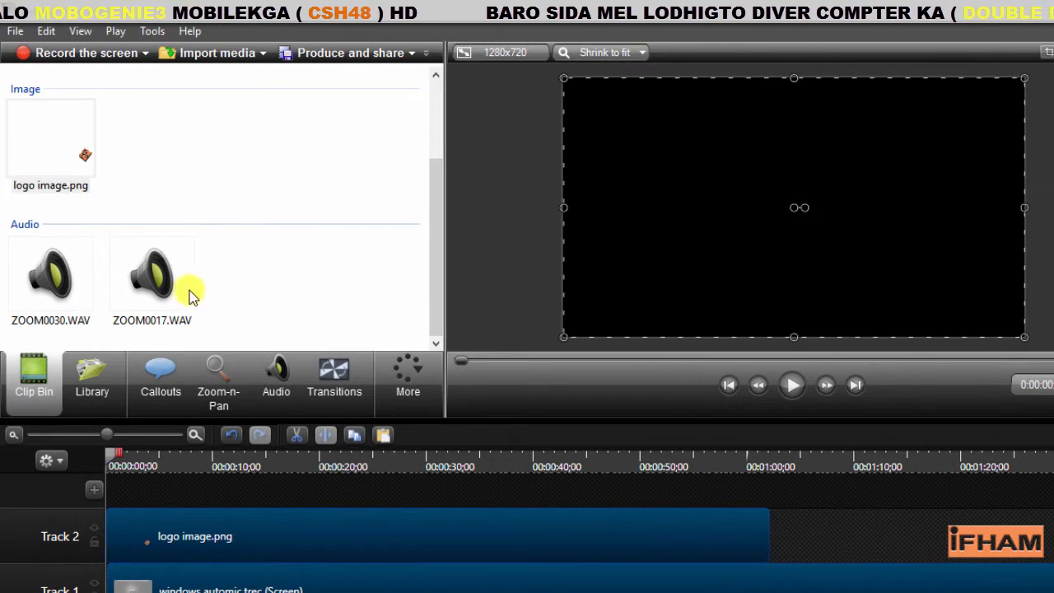
drag(229, 587, 247, 546)
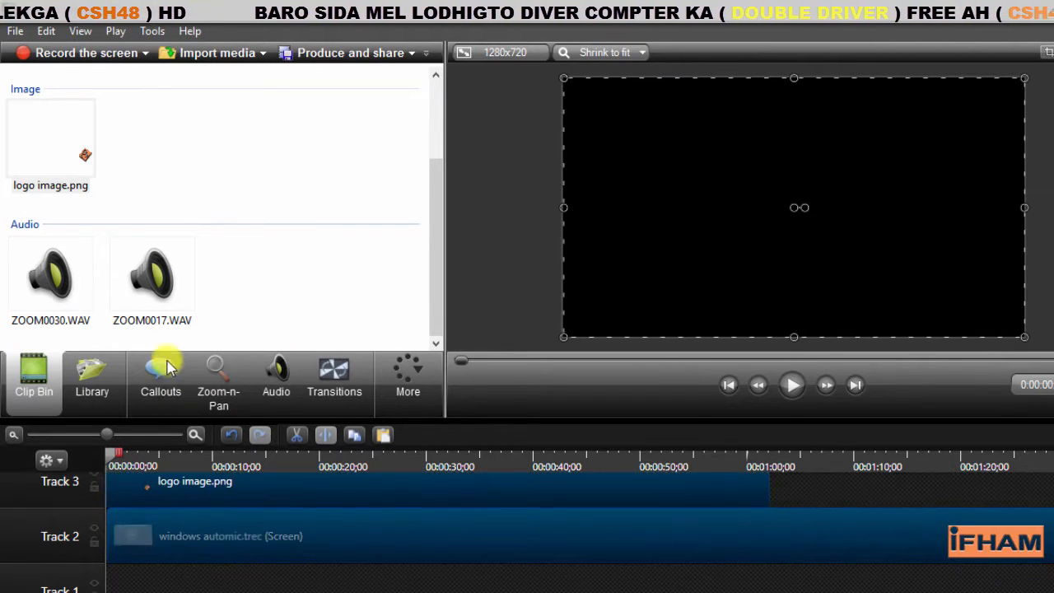
drag(151, 276, 175, 566)
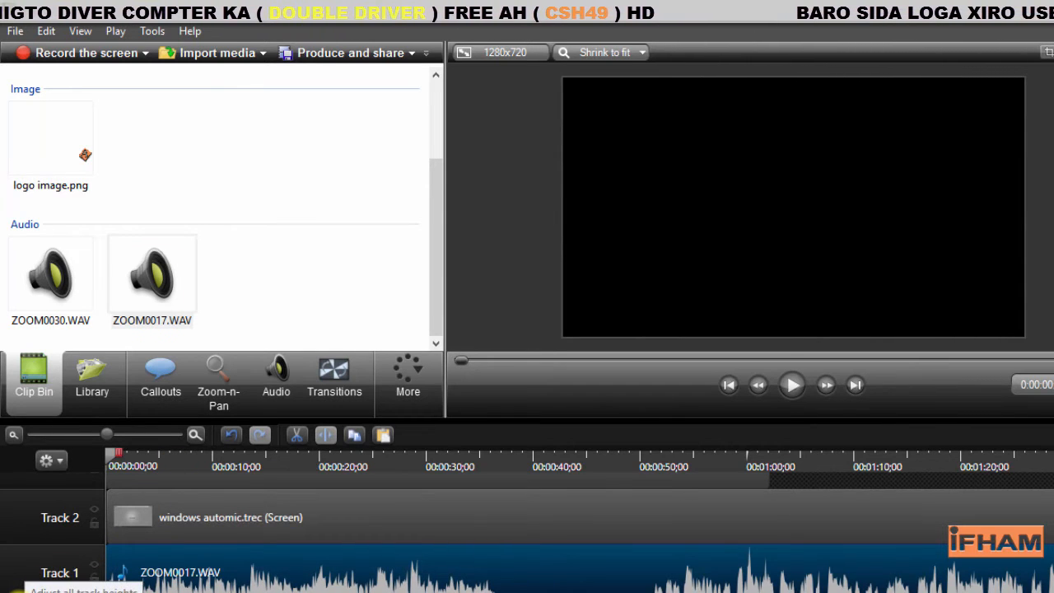
Reduce the height of all tracks and enlarge the timeline area so the three tracks fit.
drag(18, 591, 18, 592)
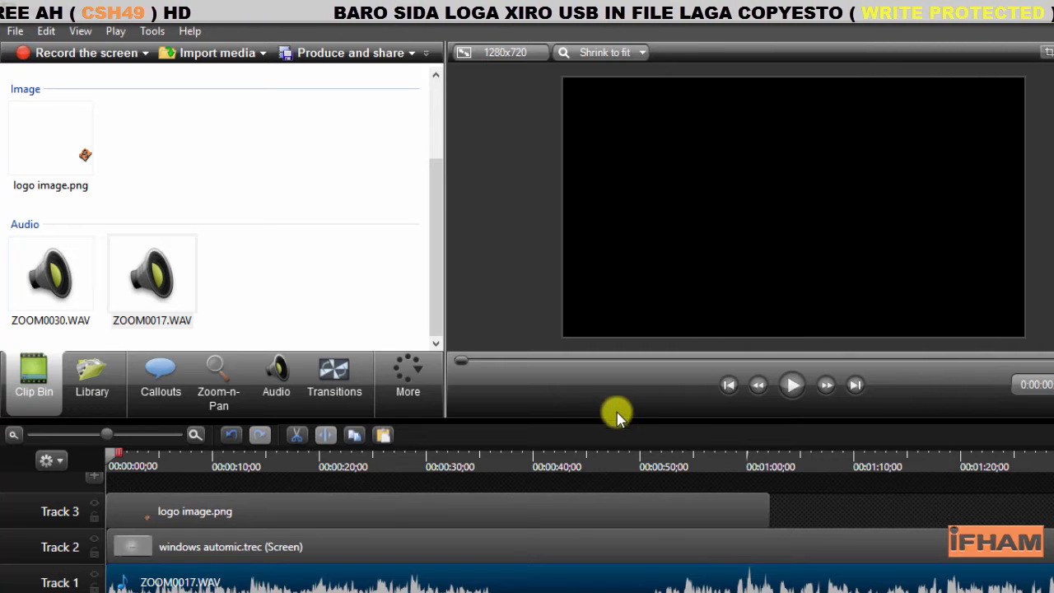
drag(617, 419, 617, 364)
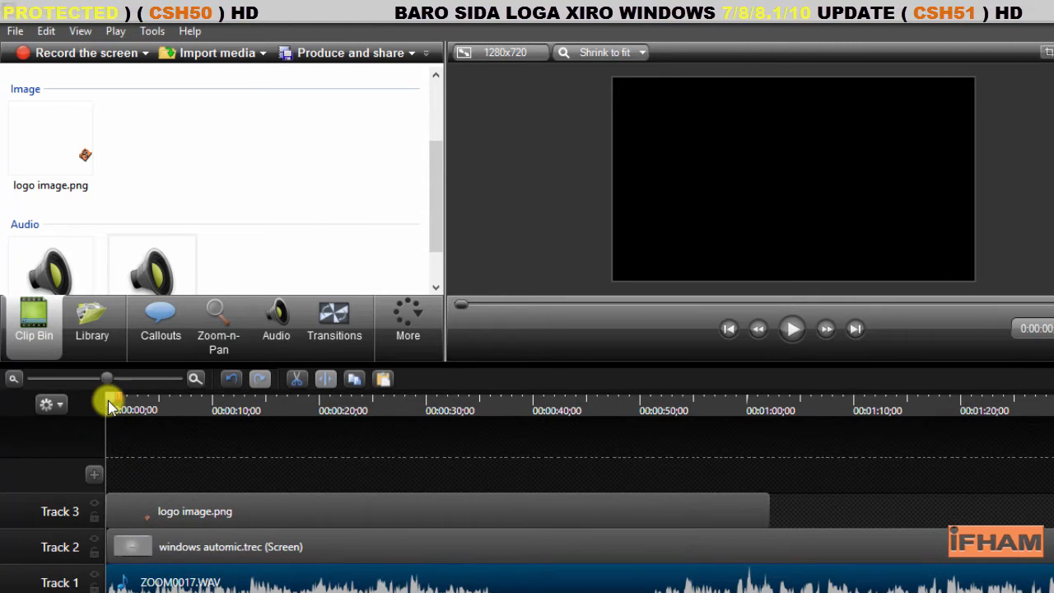
Cut the silent section from 00:00:36;29 to 00:00:46;26 out of all three unlocked tracks and play back across the join.
drag(112, 405, 505, 454)
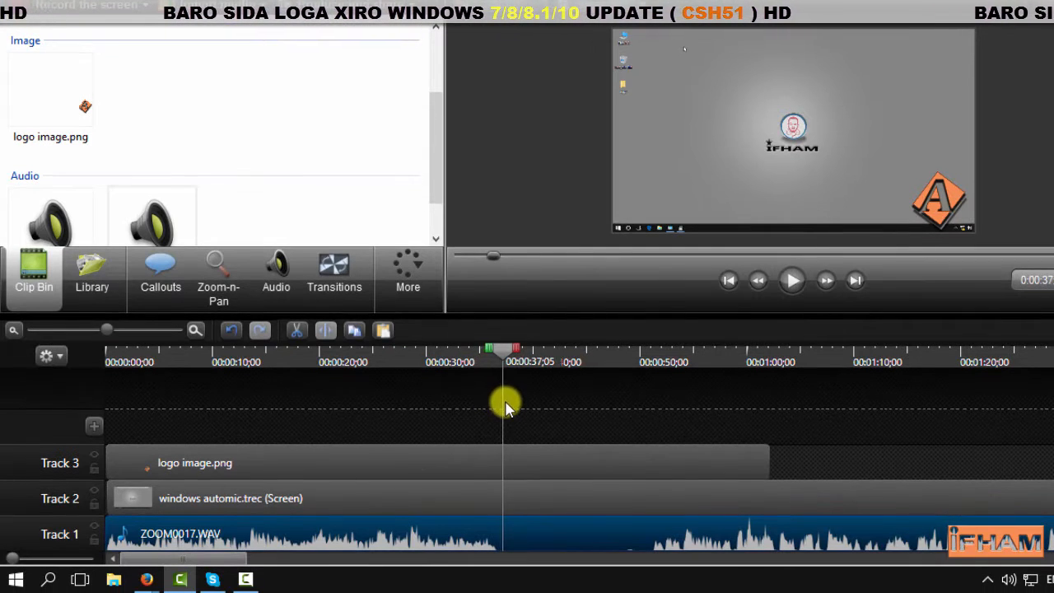
drag(506, 406, 550, 403)
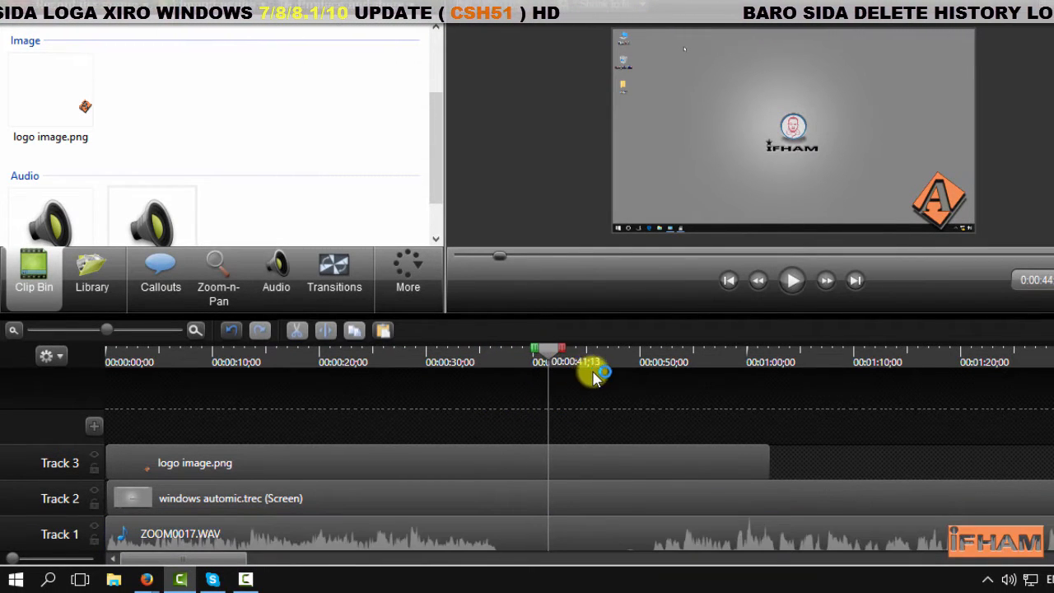
drag(594, 372, 568, 391)
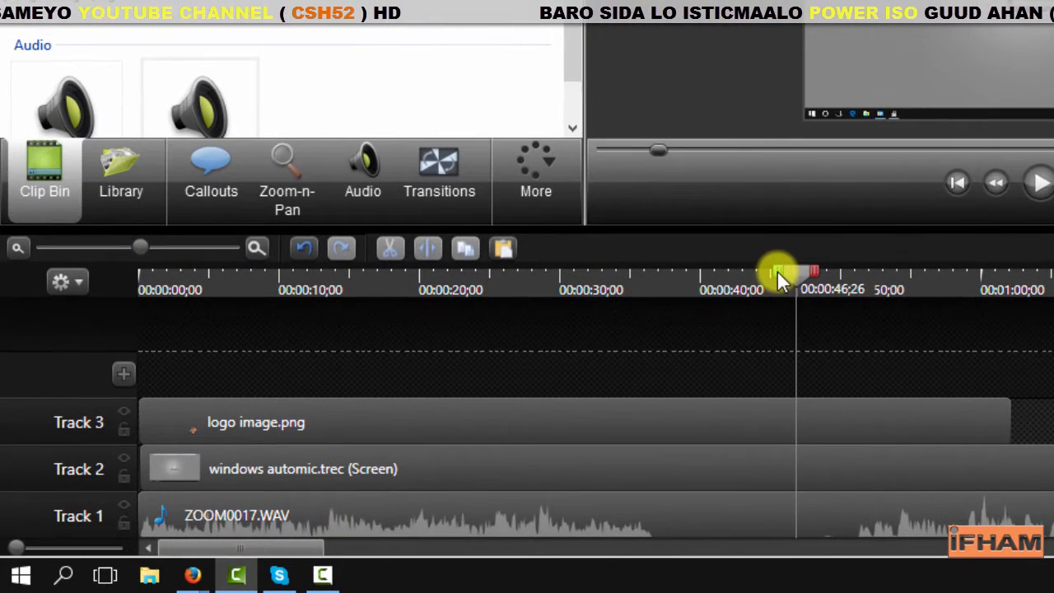
drag(593, 349, 584, 351)
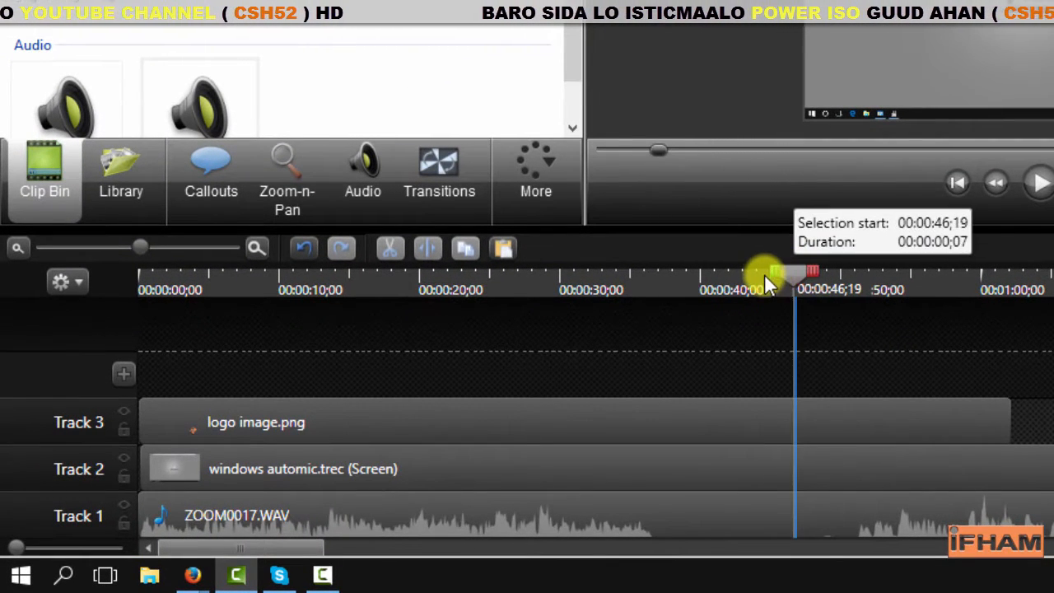
mouse_move(764, 275)
mouse_down()
mouse_move(627, 280)
mouse_move(639, 283)
mouse_up()
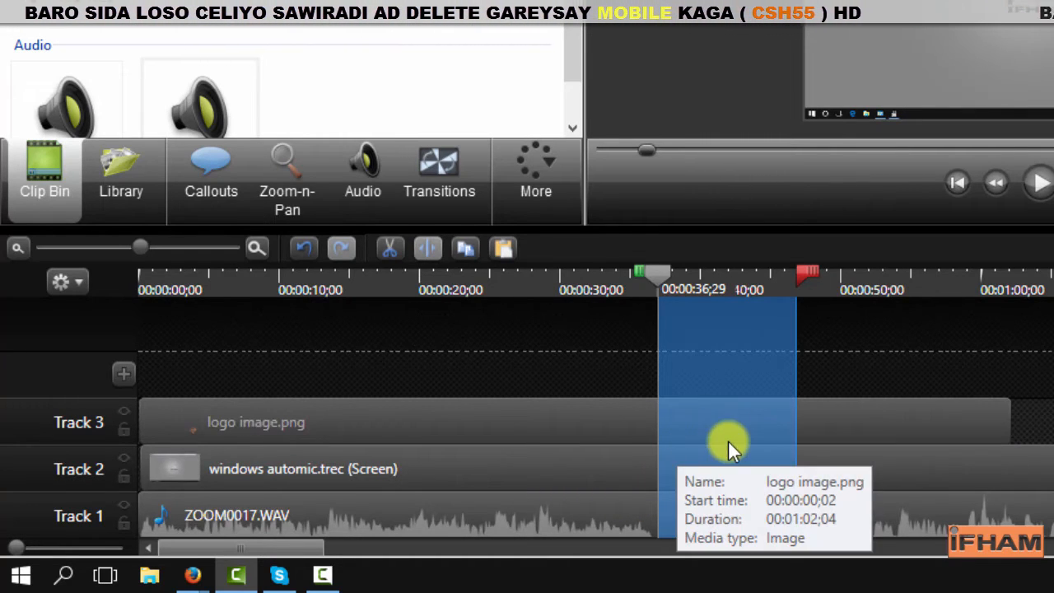
click(127, 431)
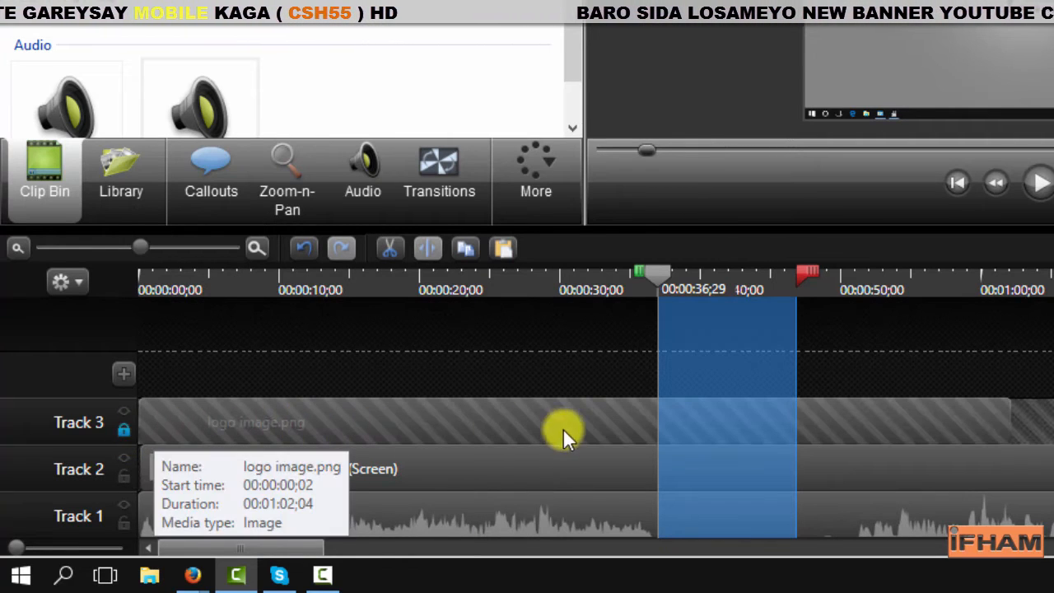
click(126, 429)
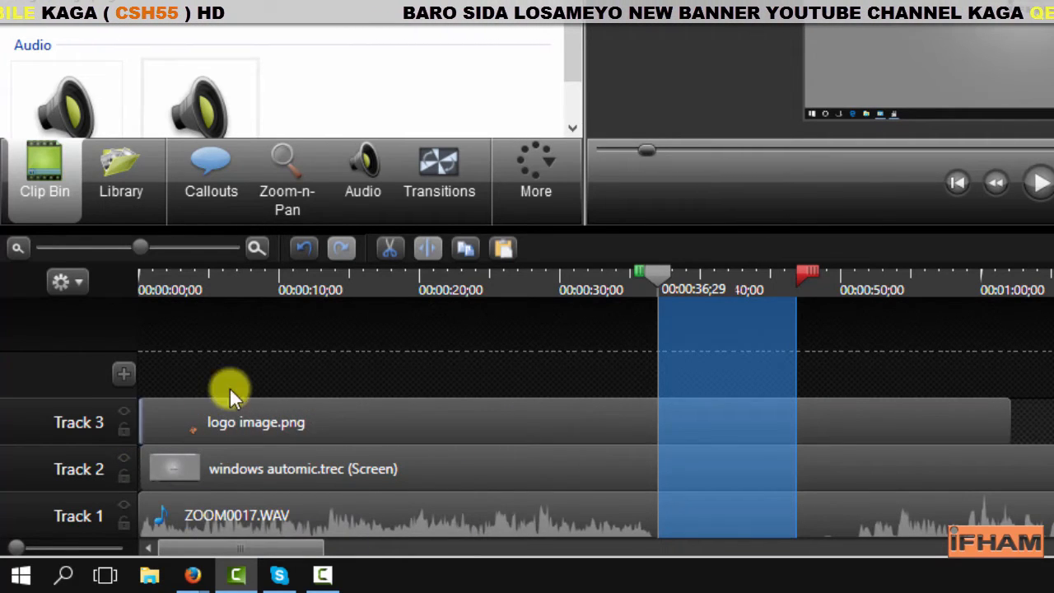
click(390, 249)
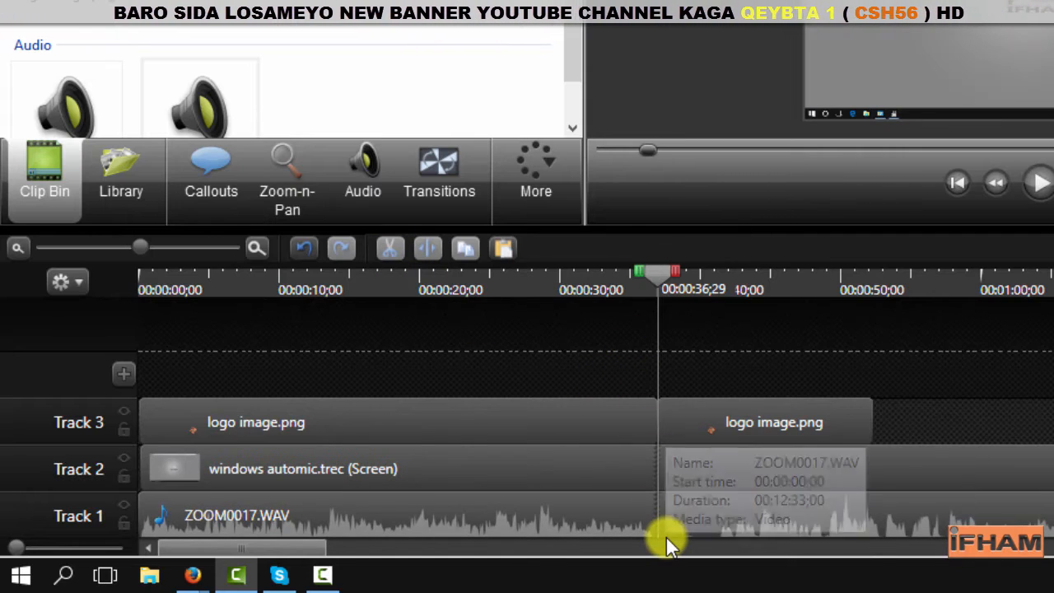
key(space)
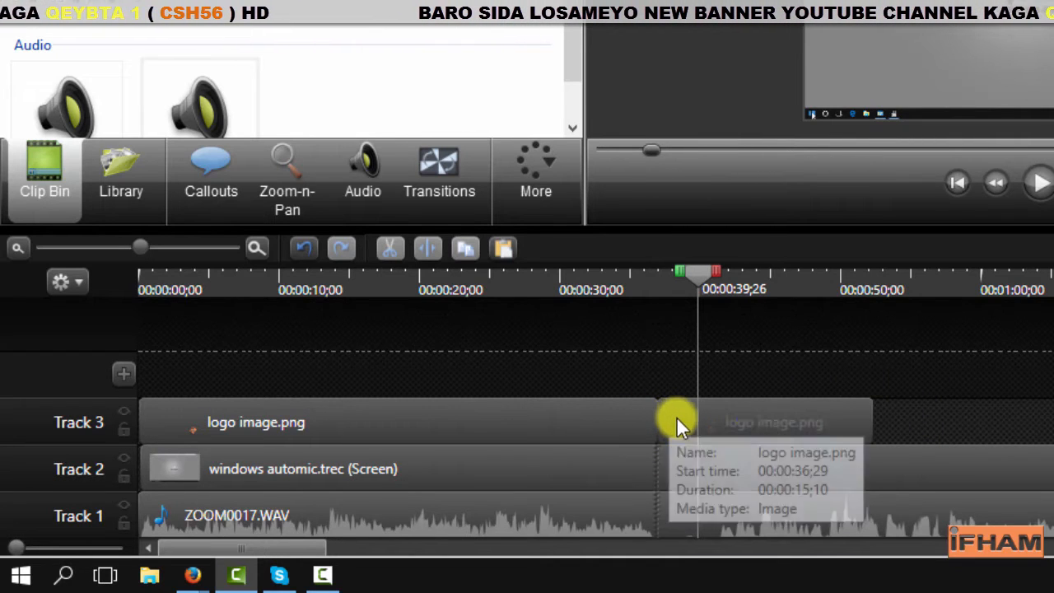
Select the clips around the join on all three tracks and unstitch the windows automic.trec recording on Track 2.
click(726, 425)
drag(647, 416, 649, 417)
drag(616, 354, 680, 432)
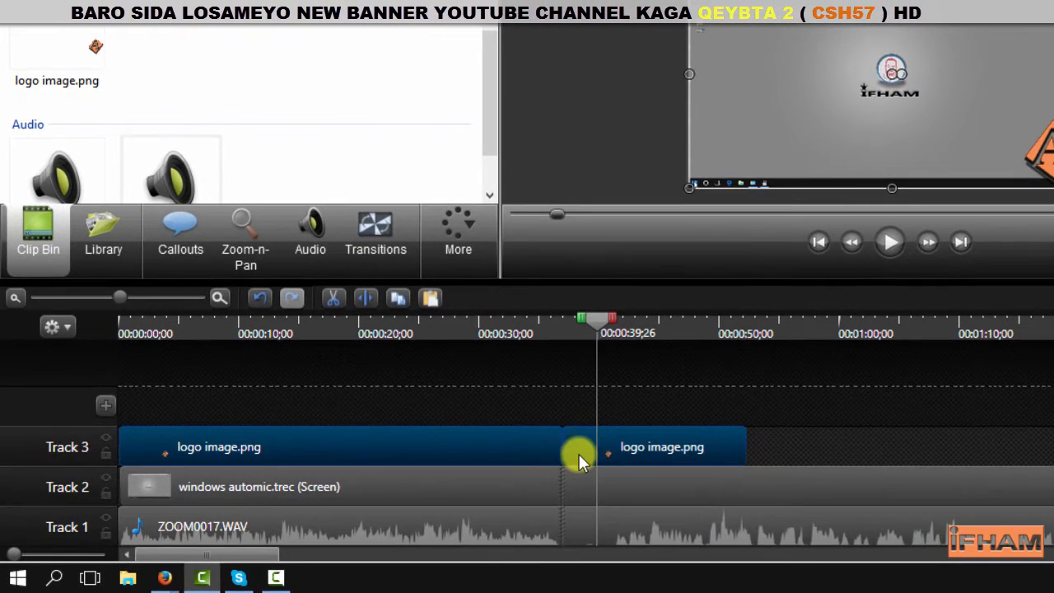
right_click(570, 450)
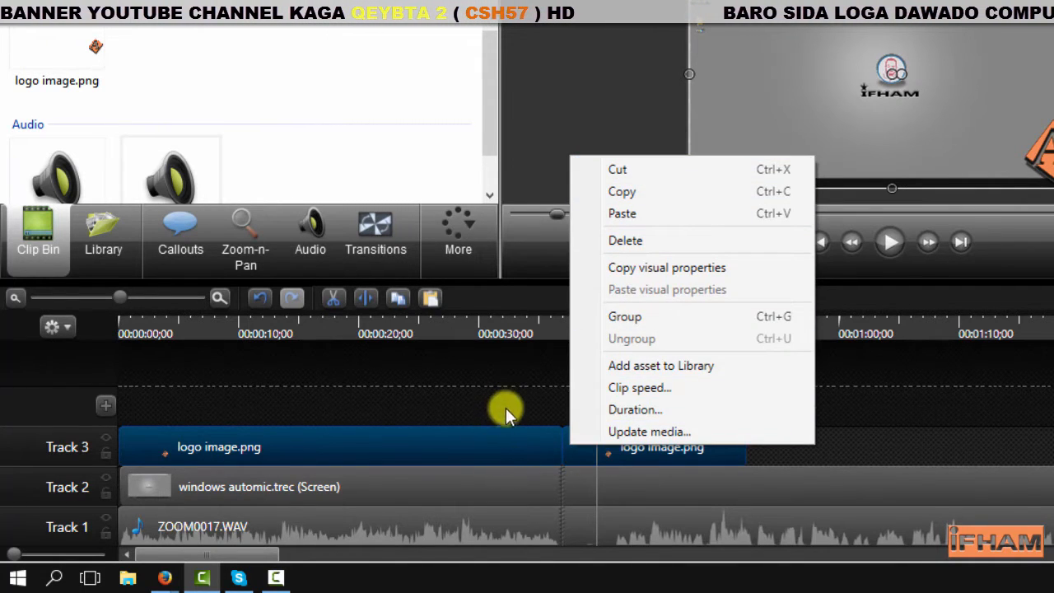
drag(506, 408, 606, 514)
right_click(564, 482)
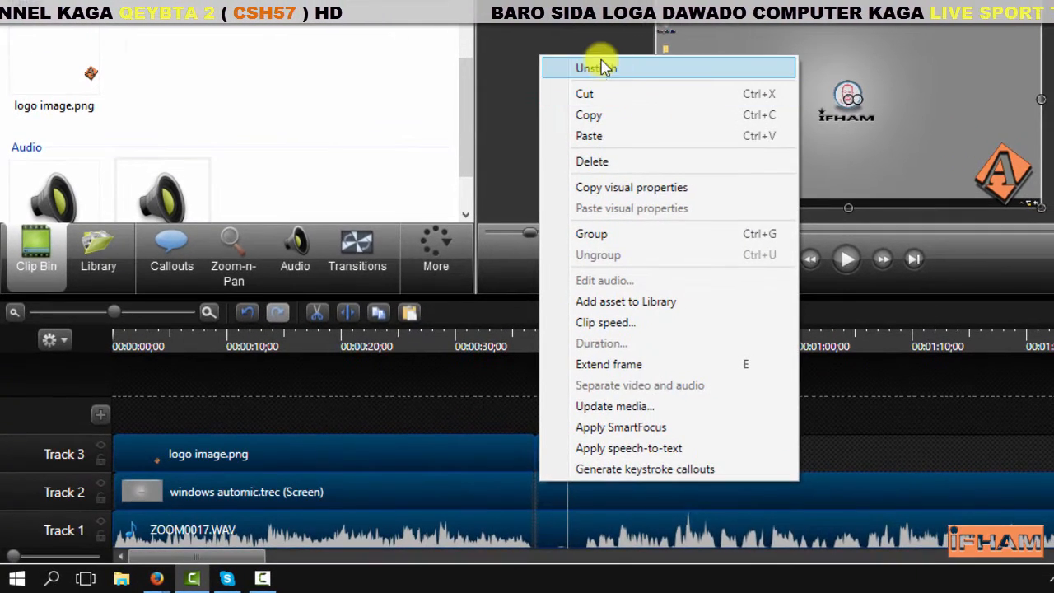
click(606, 73)
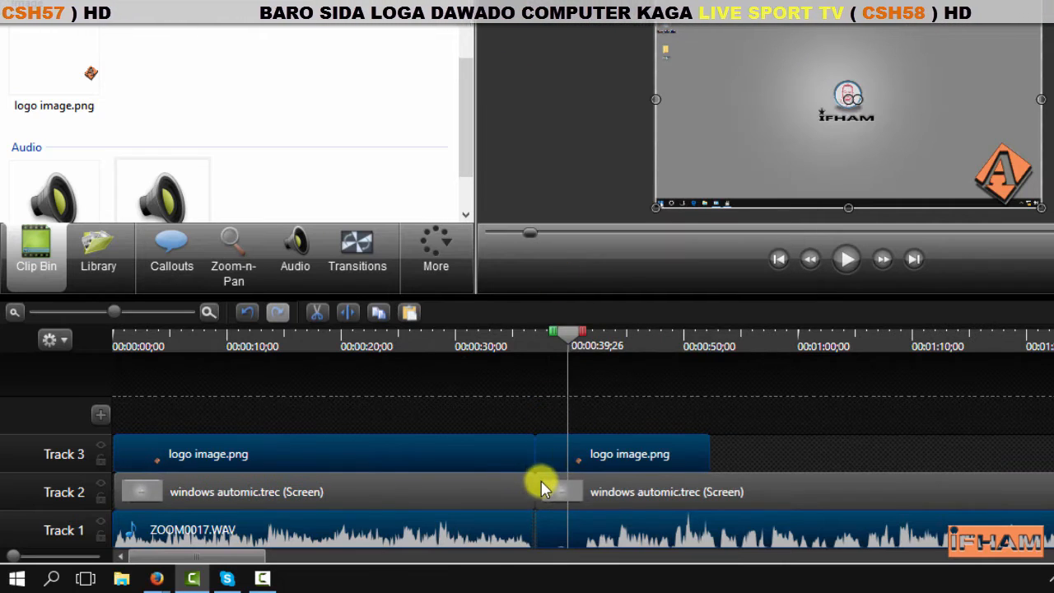
Stitch the Track 2 recording pieces together, shift the recording and audio about 12 seconds later, and undo that shift.
click(543, 486)
drag(494, 412, 567, 494)
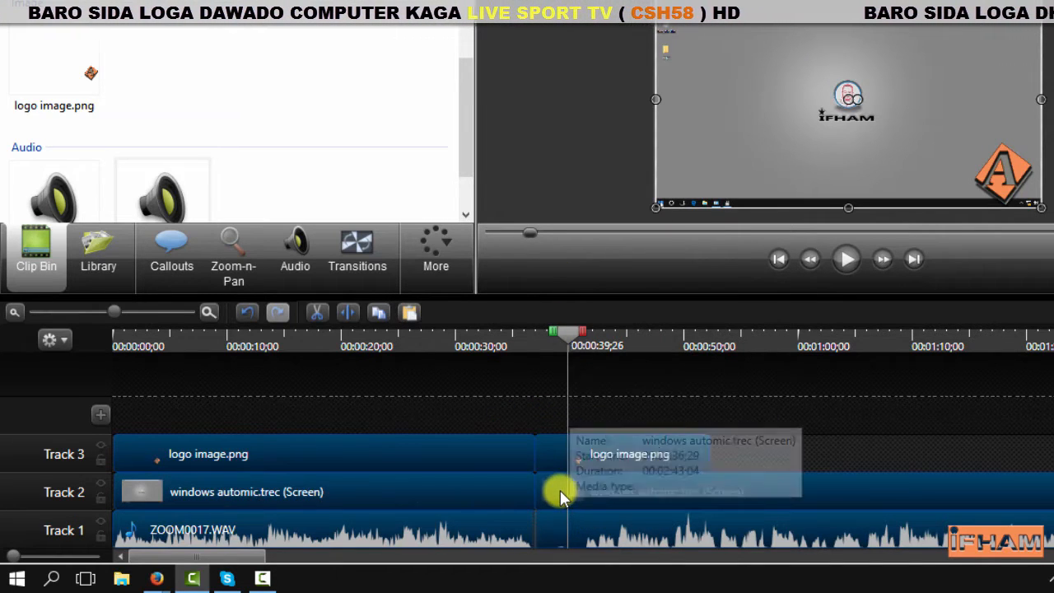
right_click(560, 490)
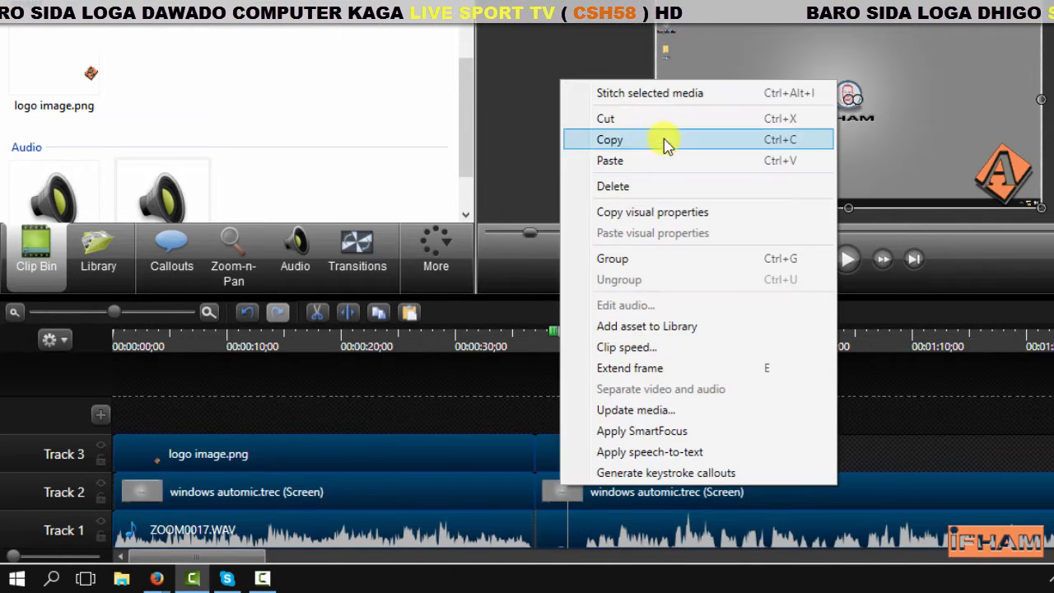
click(633, 94)
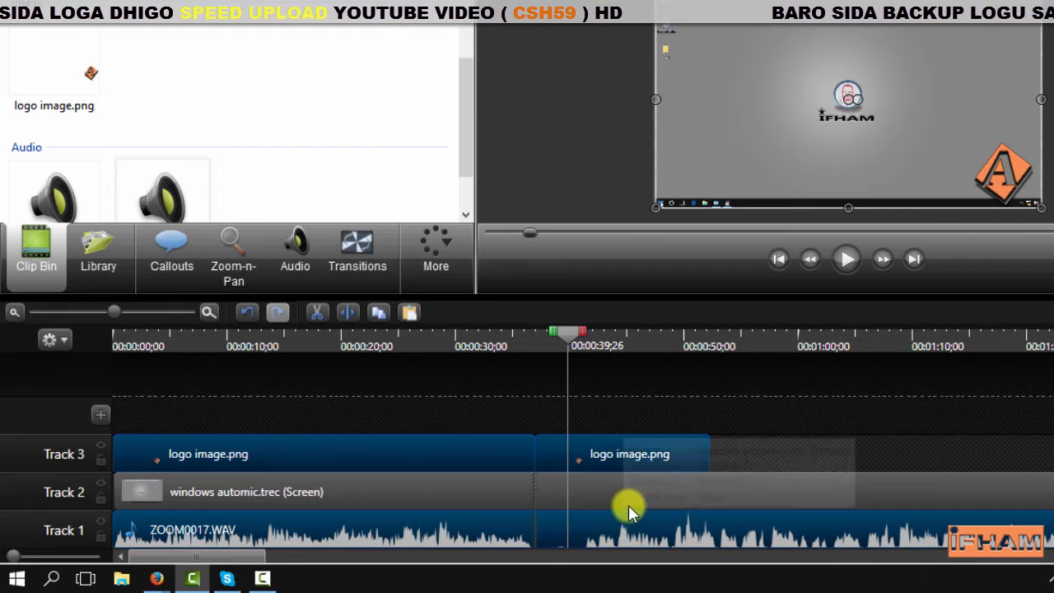
drag(750, 447, 854, 478)
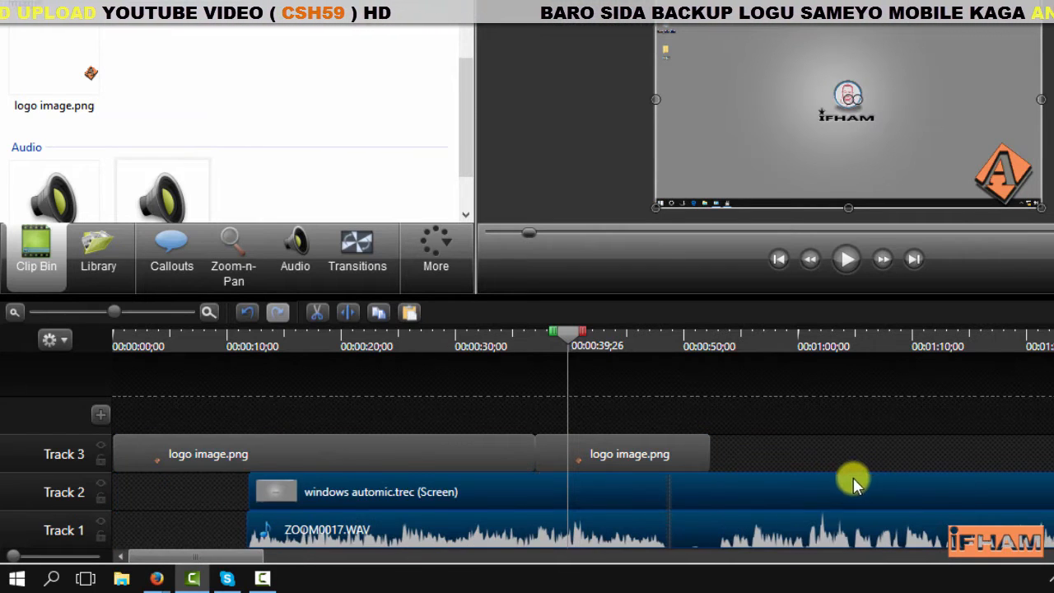
key(ctrl+z)
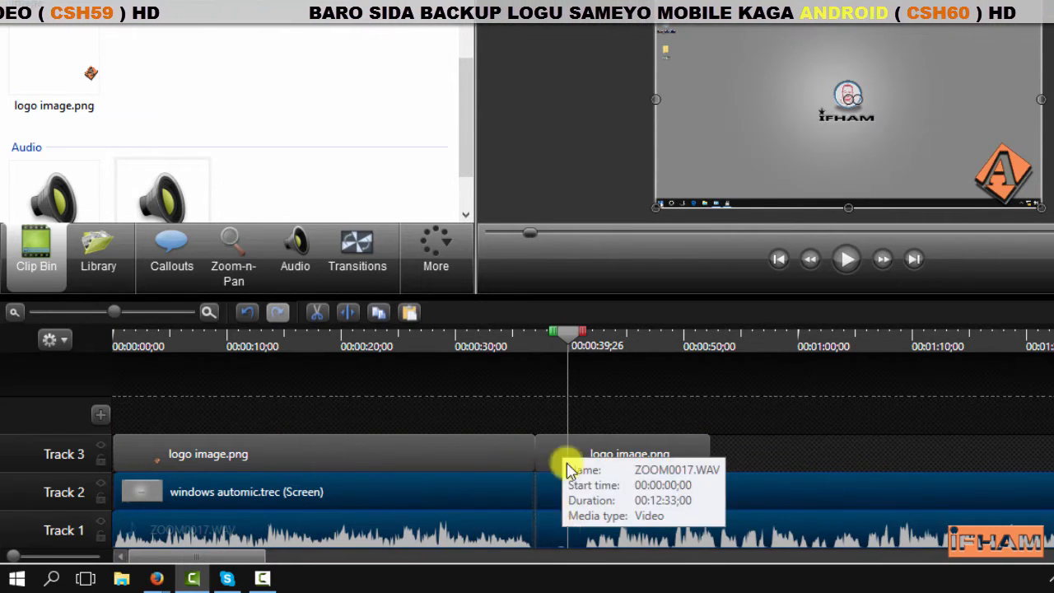
Split the recording and audio at about 00:00:42, then pull their second parts about 2 seconds later and back against the split.
drag(568, 336, 711, 341)
click(348, 317)
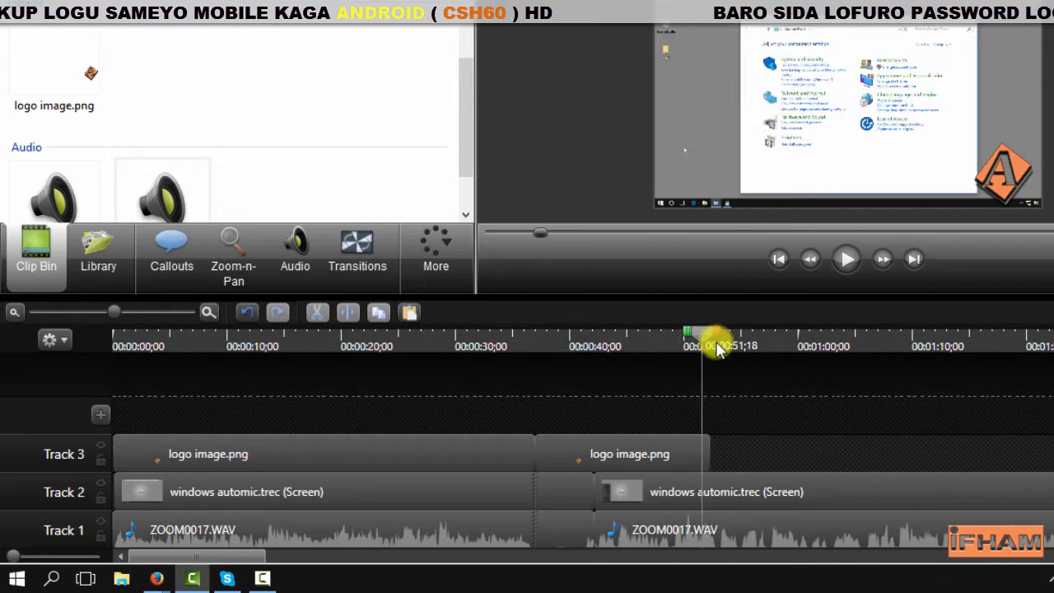
click(717, 536)
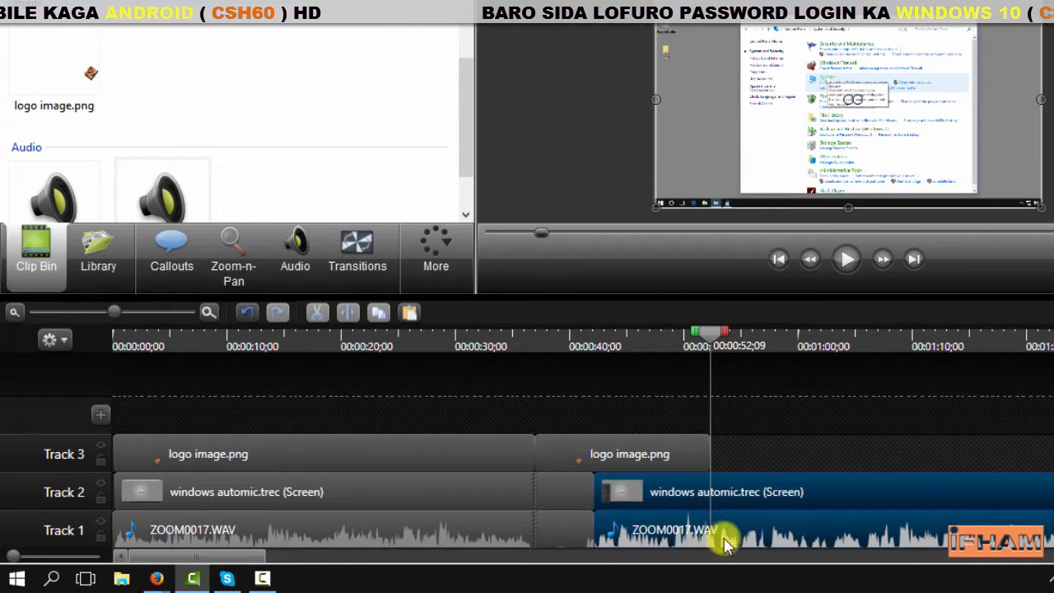
drag(729, 491, 755, 491)
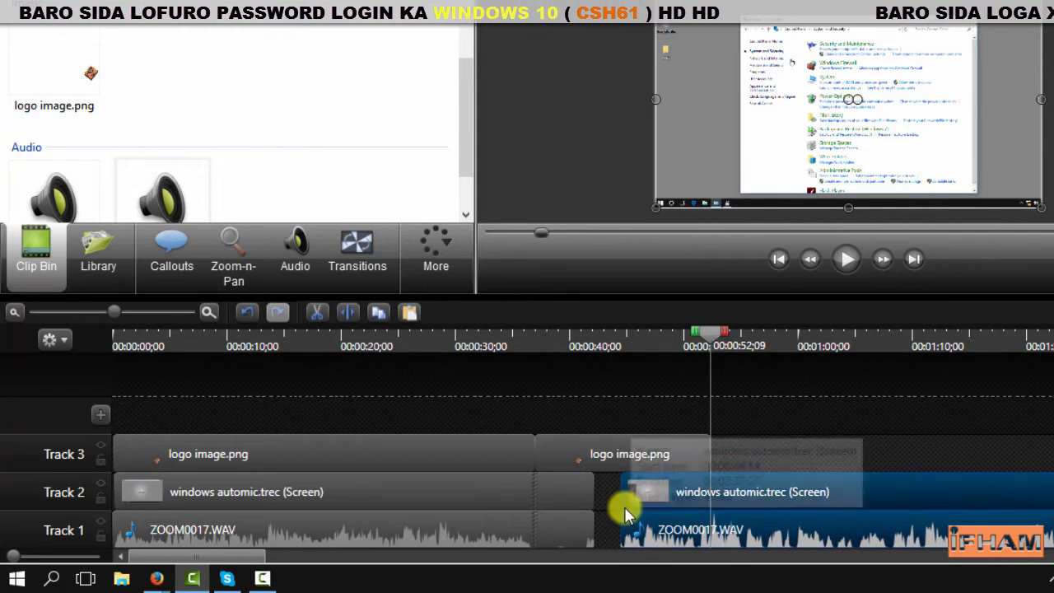
click(769, 507)
drag(774, 522, 632, 533)
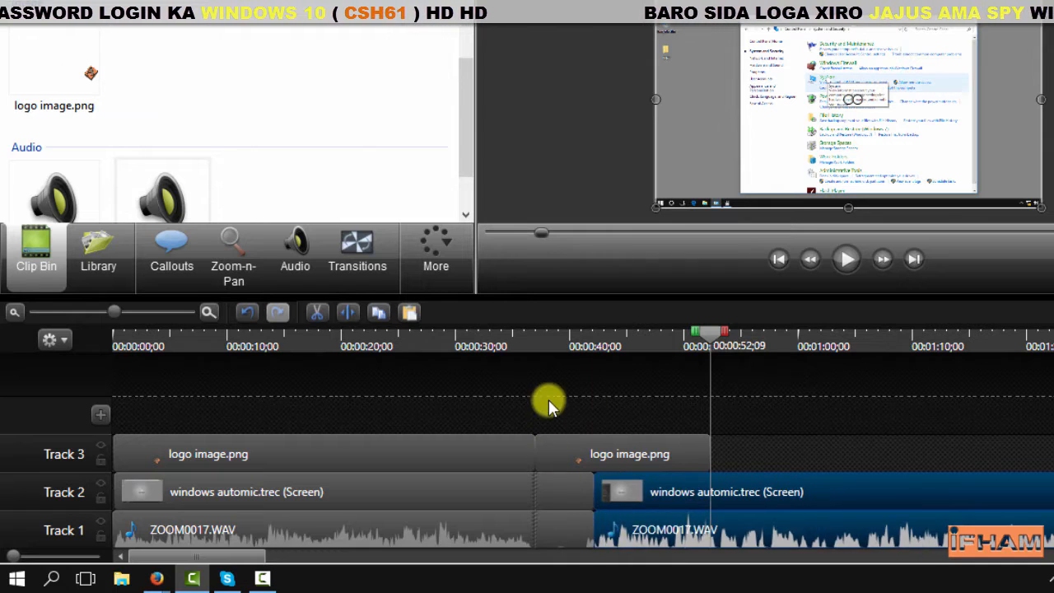
Stitch the split pieces of the screen recording and the ZOOM0017.WAV audio back together.
drag(549, 399, 633, 546)
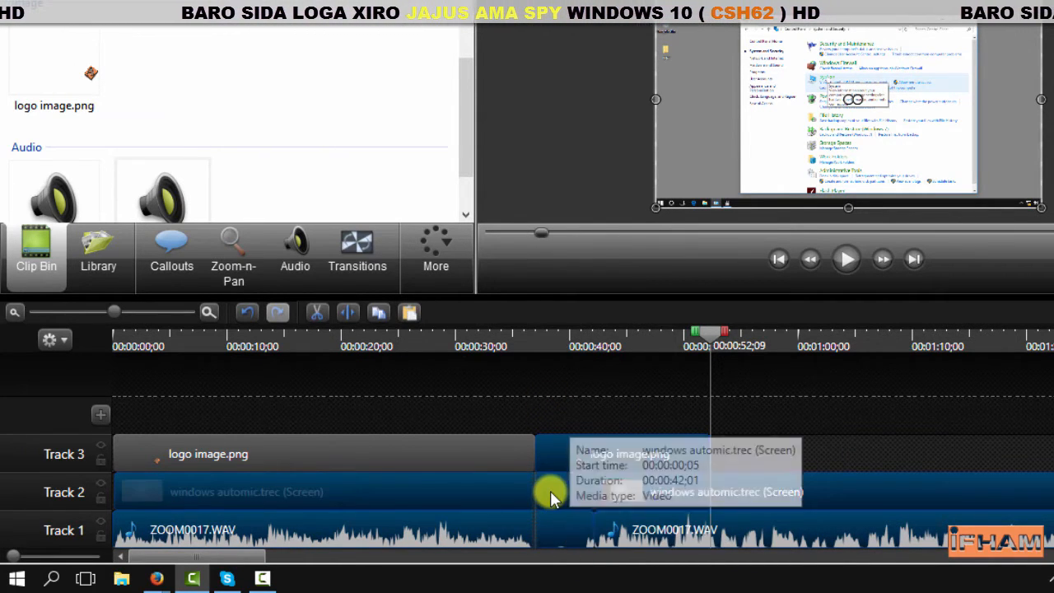
right_click(566, 491)
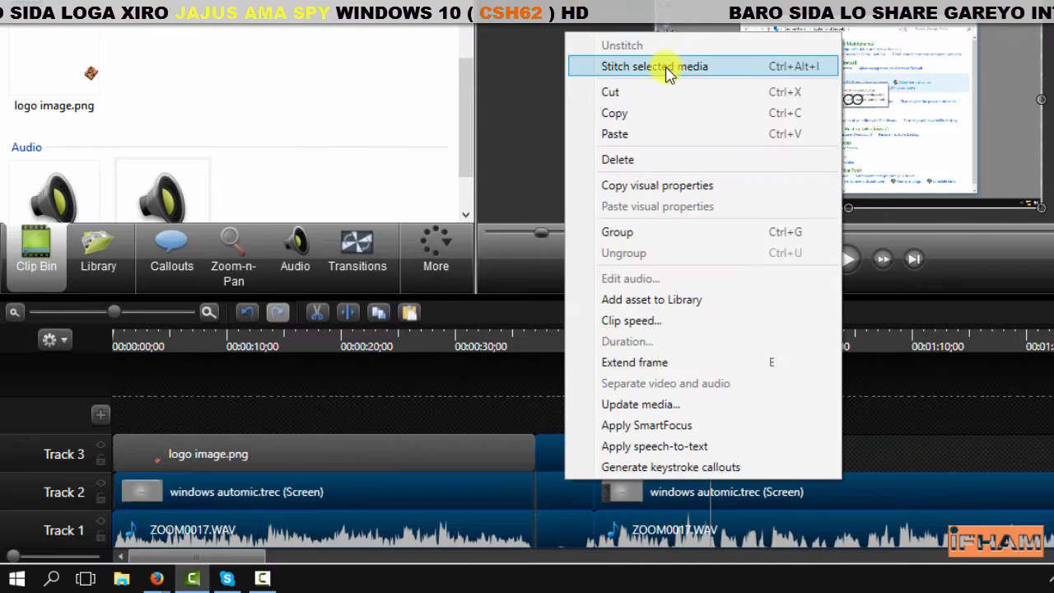
click(669, 67)
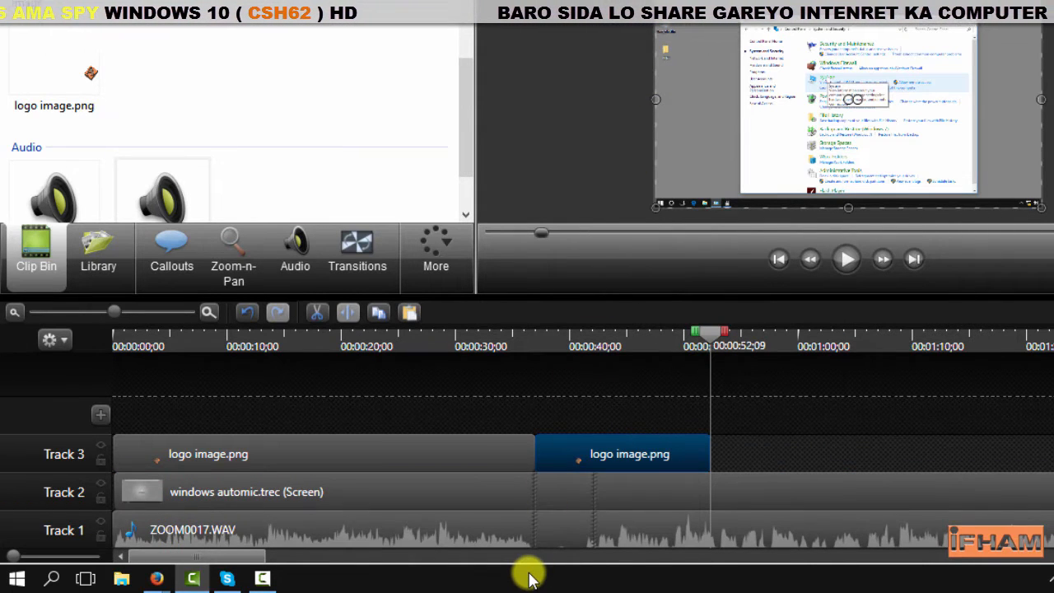
Split the logo, screen recording and audio clips on all three tracks at 00:00:30;26.
drag(706, 331, 464, 400)
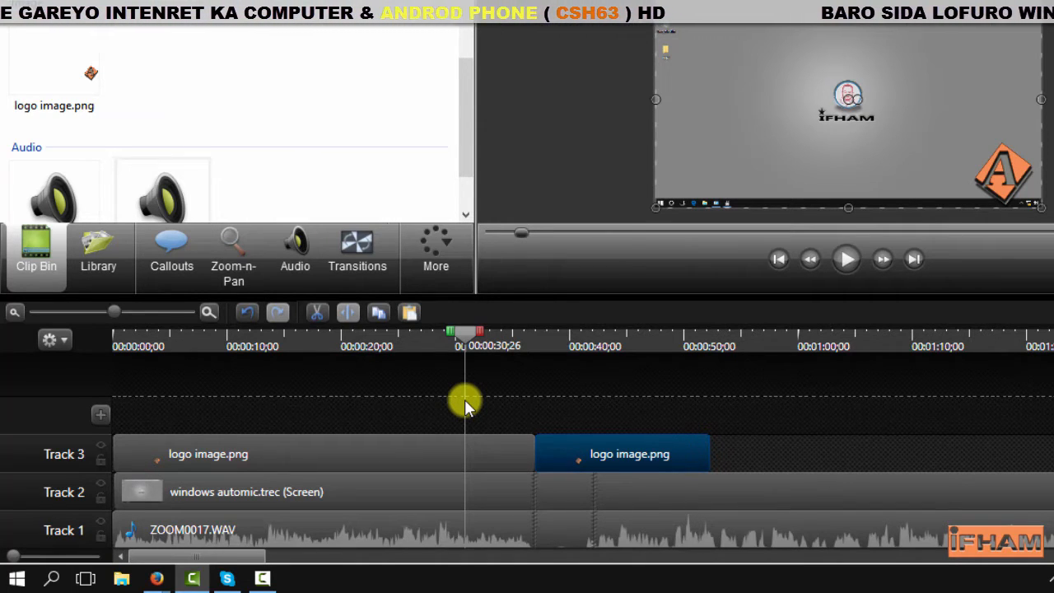
drag(408, 403, 425, 560)
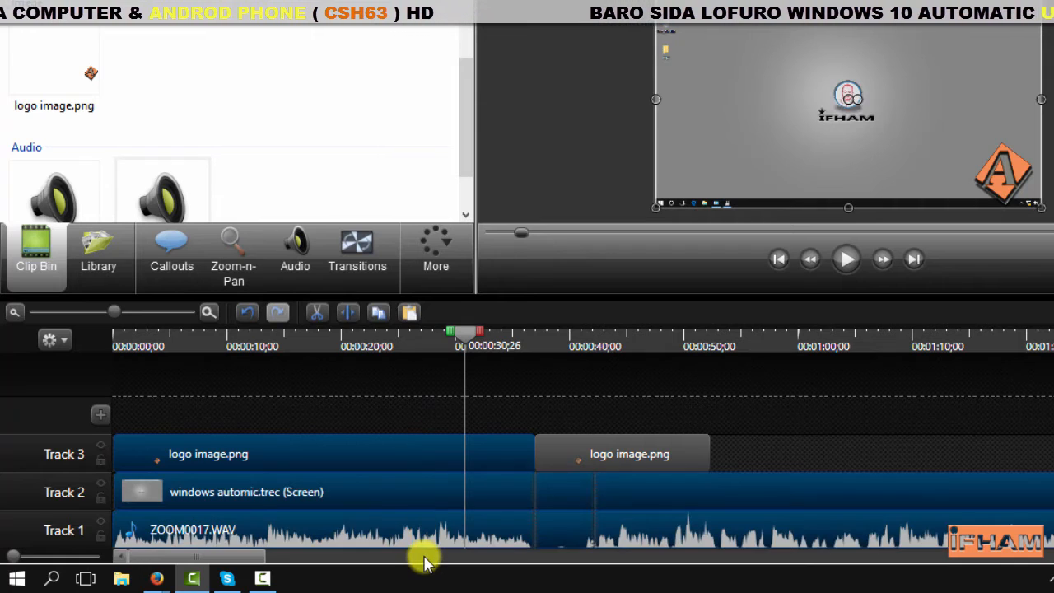
click(347, 311)
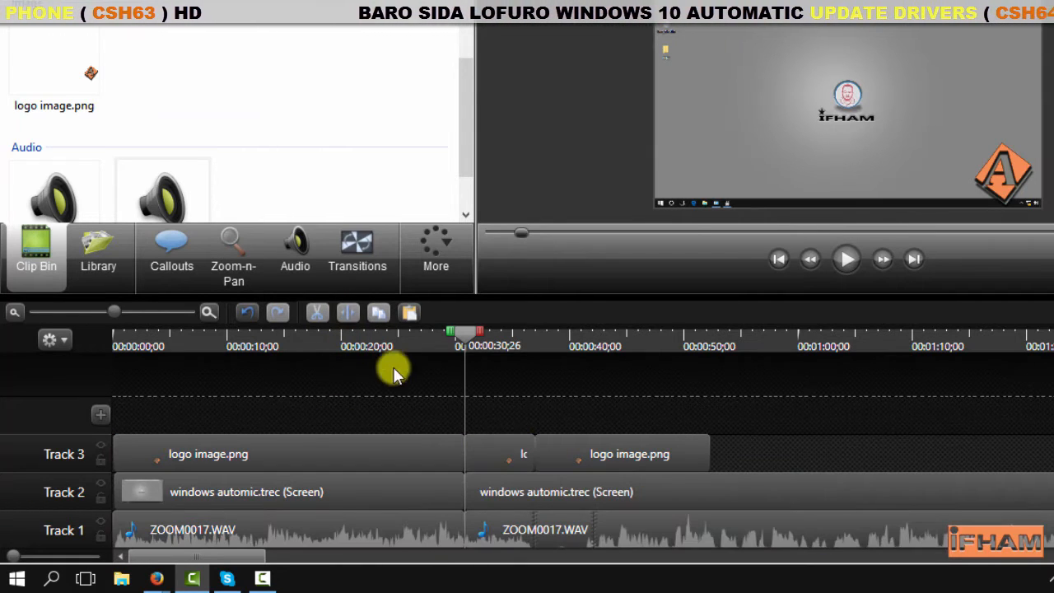
Mark the timeline range from 00:00:30;26 to about 00:00:56 and nudge the logo slightly higher in the preview canvas.
mouse_move(477, 332)
mouse_down()
mouse_move(761, 332)
mouse_move(435, 350)
mouse_up()
drag(443, 352, 455, 346)
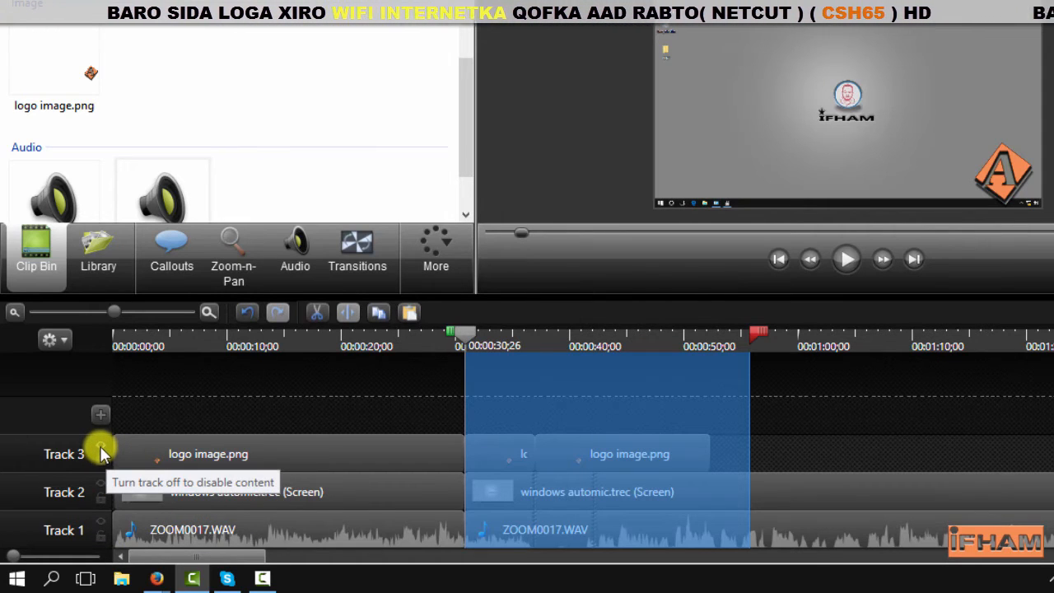
drag(998, 171, 998, 161)
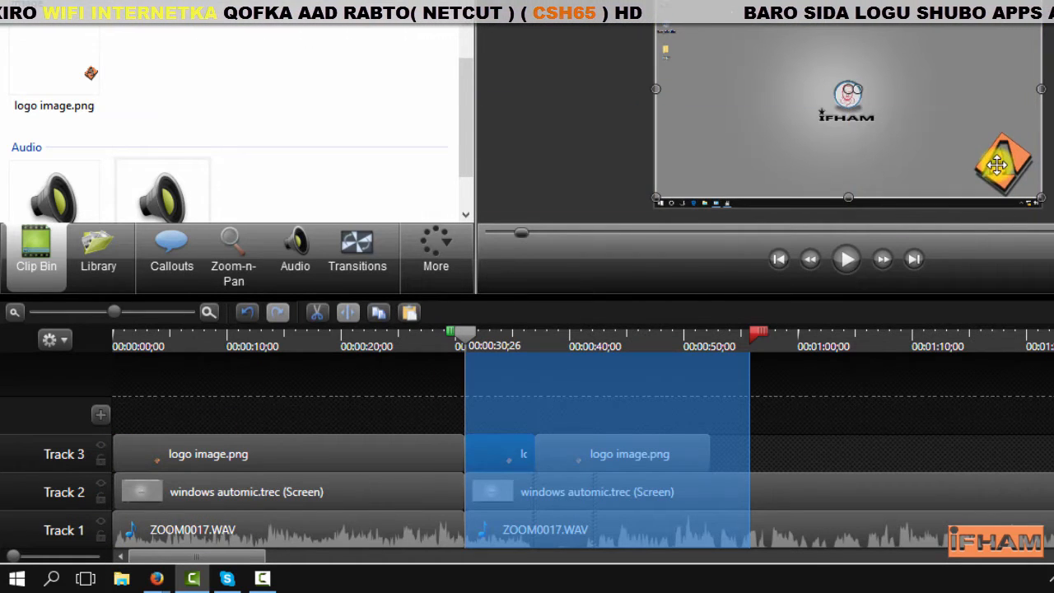
Turn off and lock Track 3 with the logo, and restore it to visible and unlocked.
click(100, 451)
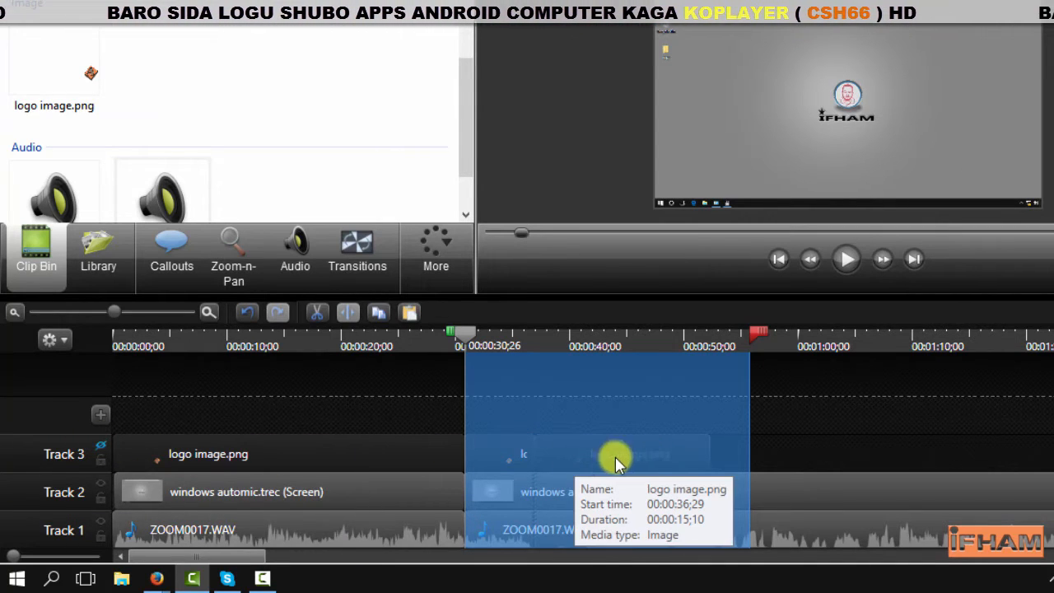
click(101, 460)
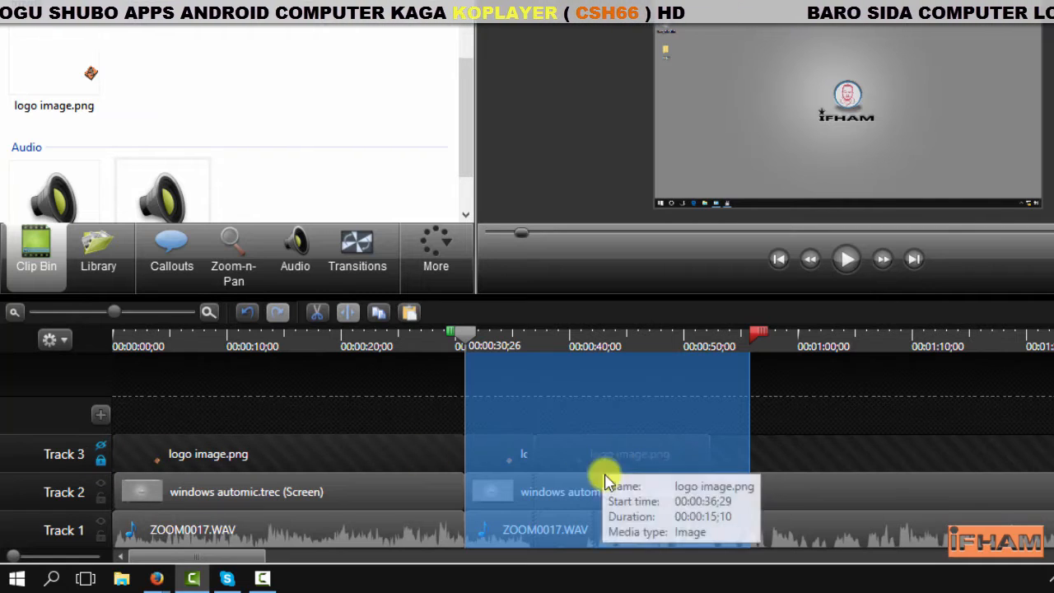
click(99, 453)
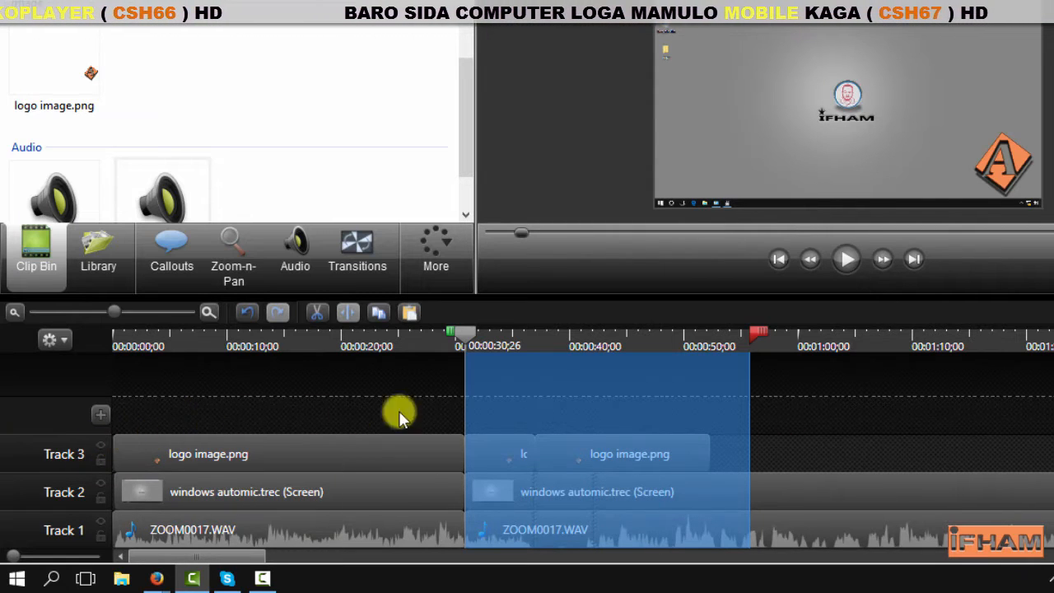
Clear the marked time range, select all clips on the three tracks and delete them from the timeline.
click(465, 342)
drag(409, 397, 513, 546)
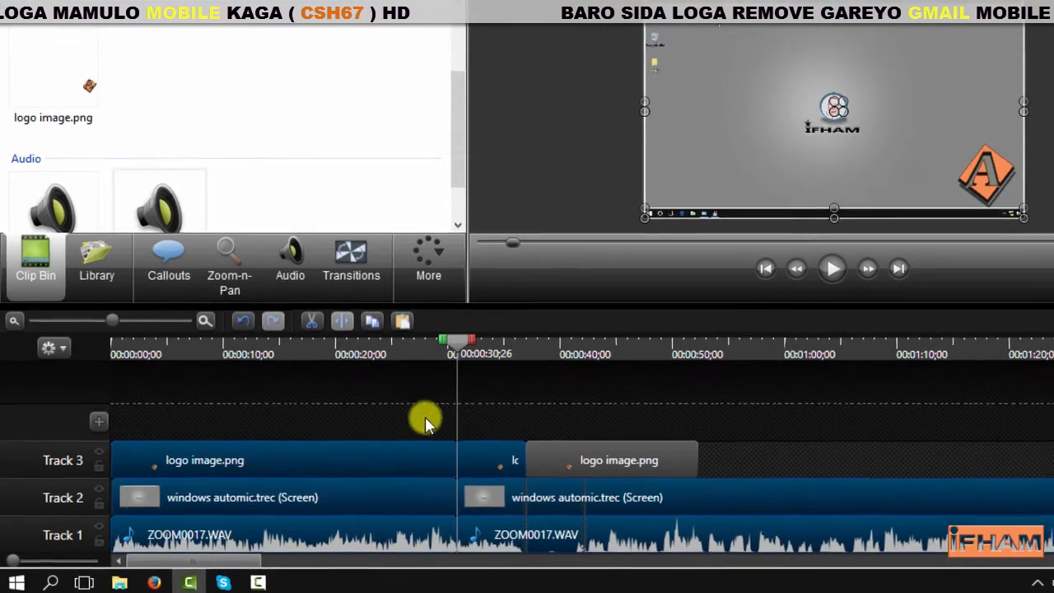
drag(433, 410, 623, 503)
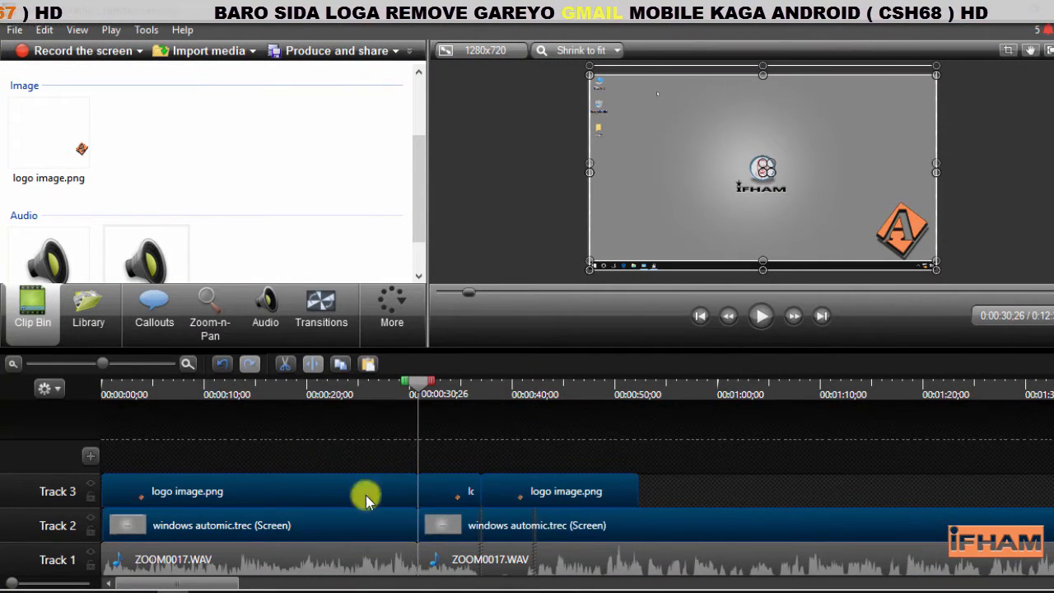
drag(318, 446, 474, 583)
drag(301, 451, 664, 583)
key(Delete)
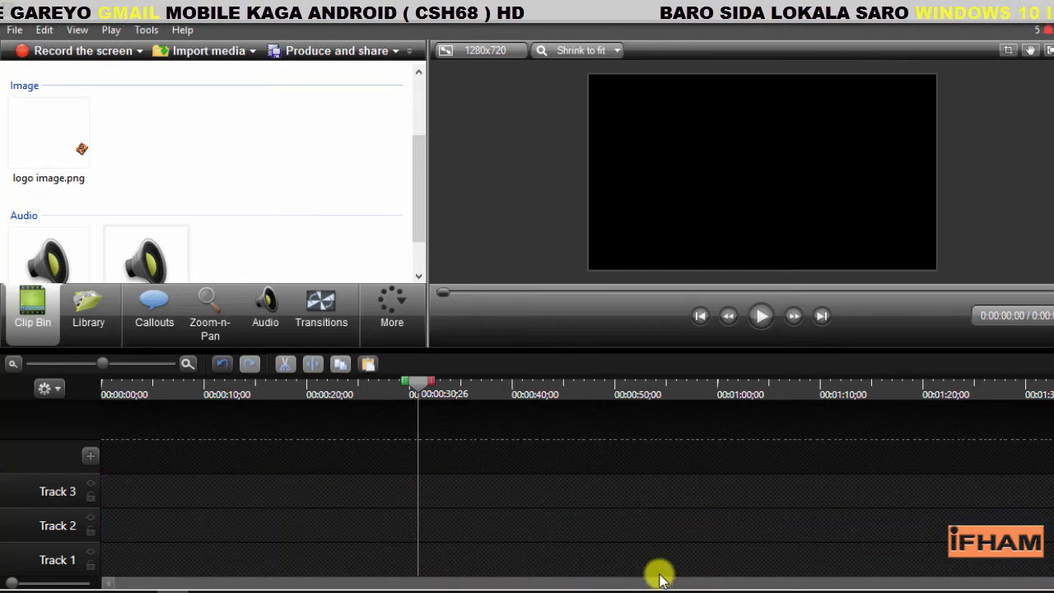
Place windows automic.trec on Track 3, logo image.png on a new Track 4 and ZOOM0017.WAV on Track 2, all starting at 00:00:00;00.
scroll(417, 179, up, 2)
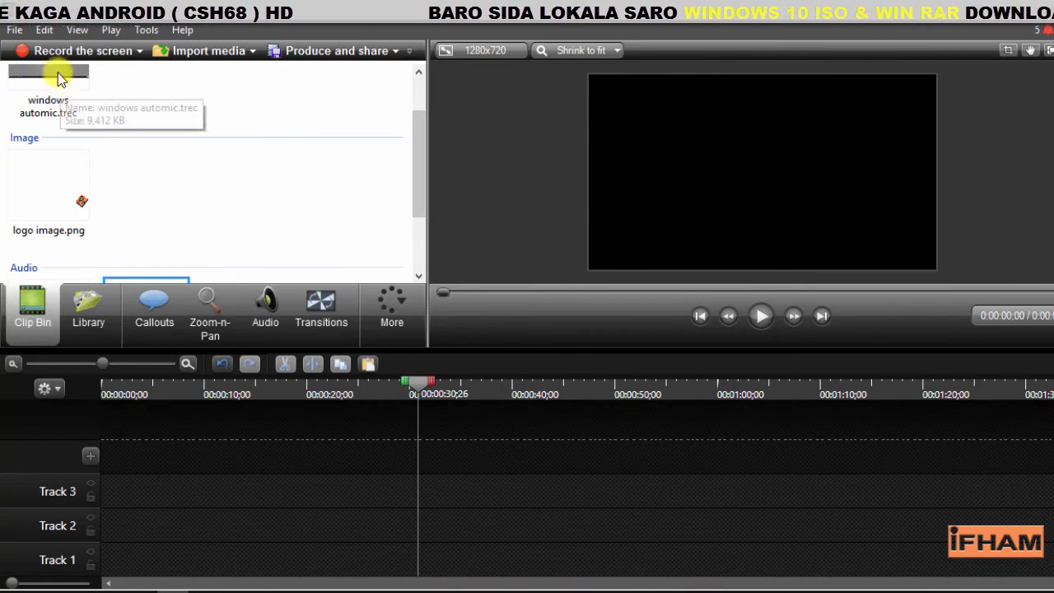
drag(57, 75, 164, 491)
drag(80, 262, 150, 447)
drag(418, 169, 419, 231)
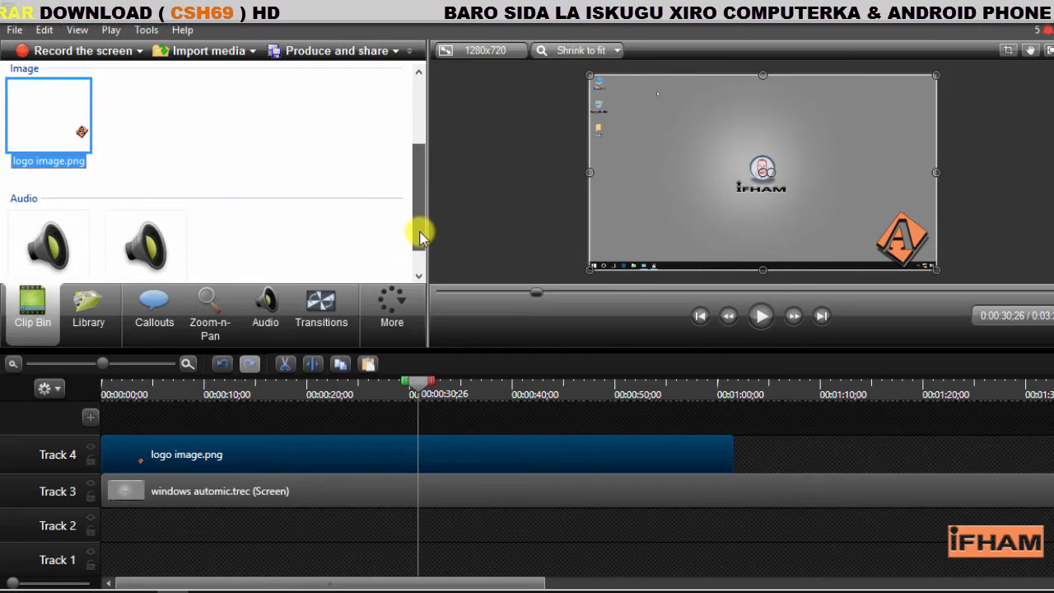
drag(170, 212, 108, 515)
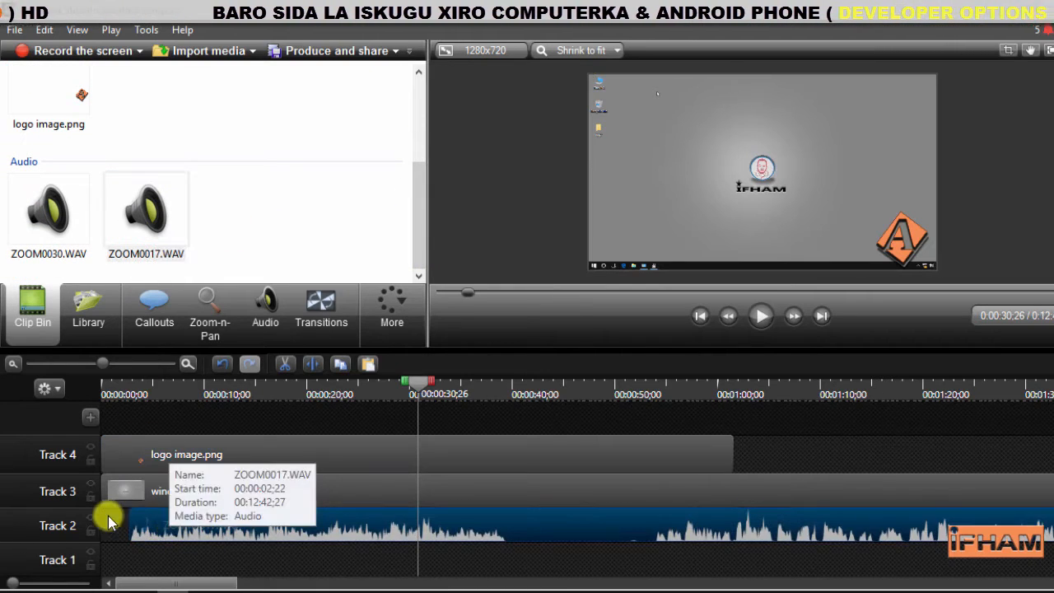
drag(419, 381, 83, 412)
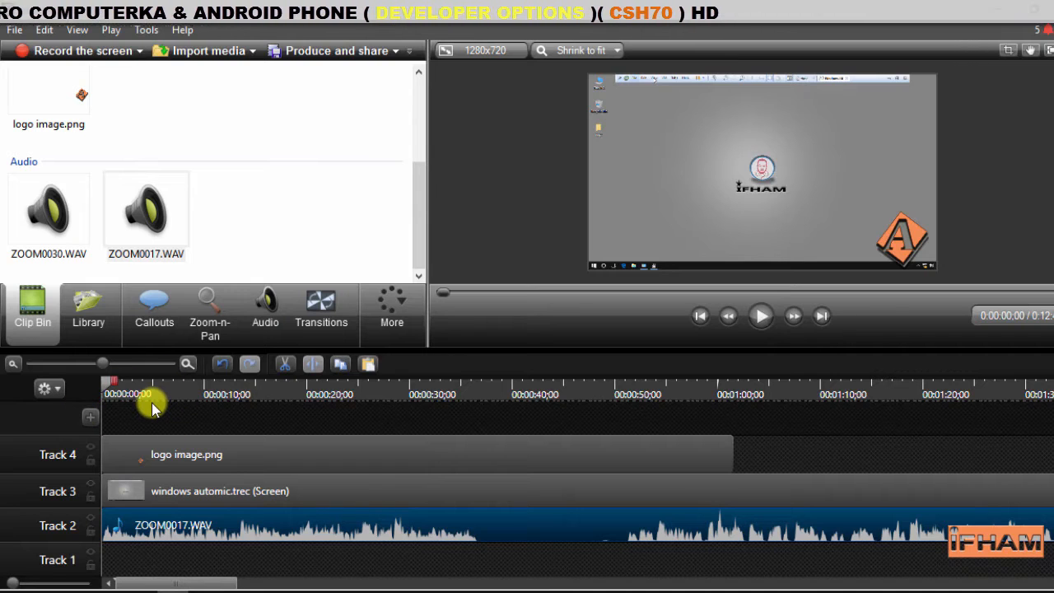
Save the project on the Desktop as a Camtasia Studio Project named TIJAABO.
click(12, 30)
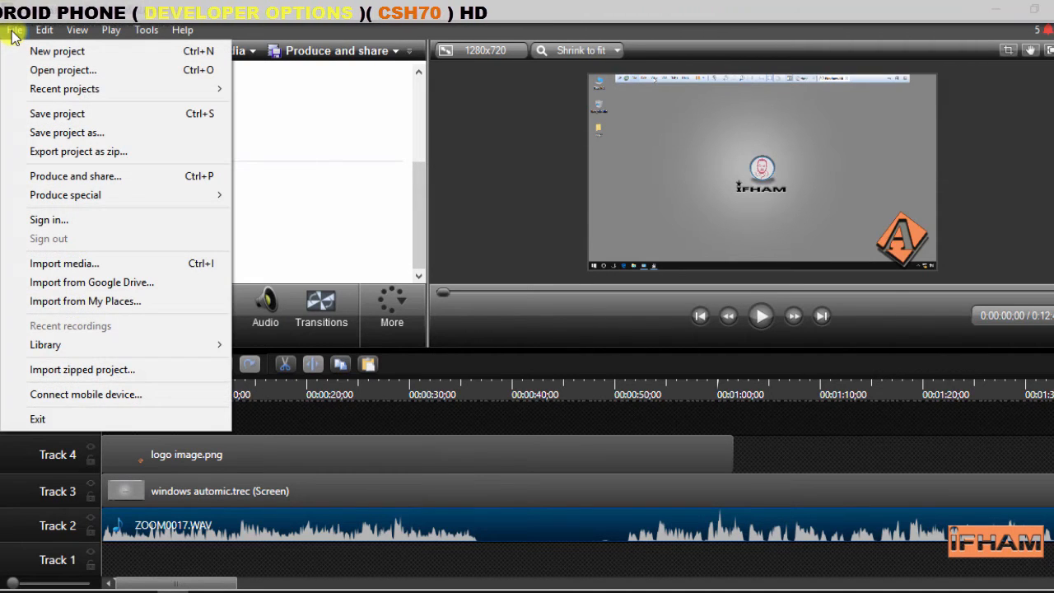
click(70, 133)
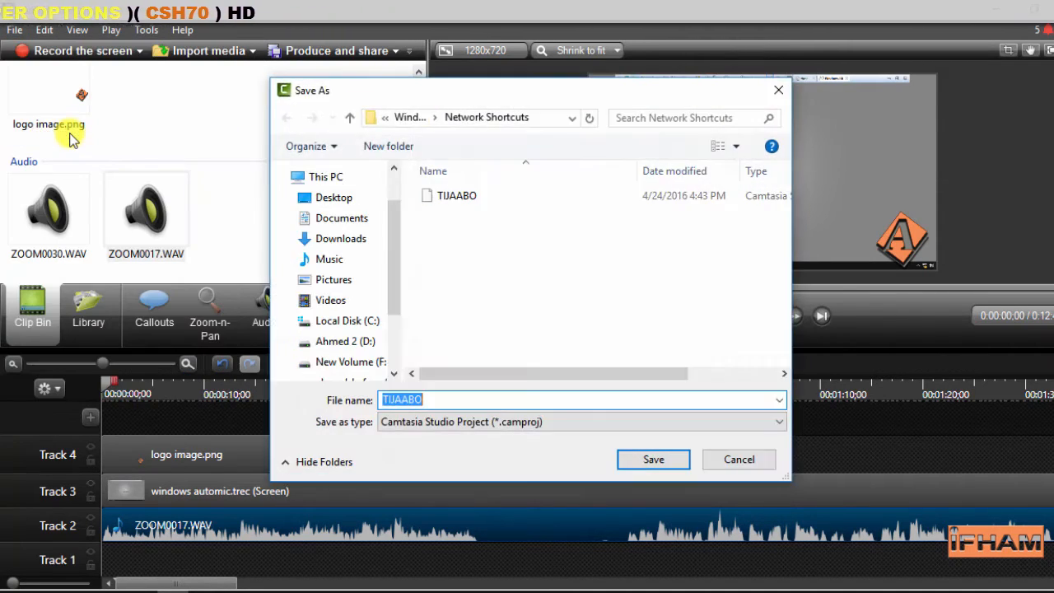
scroll(391, 205, down, 2)
drag(395, 264, 389, 182)
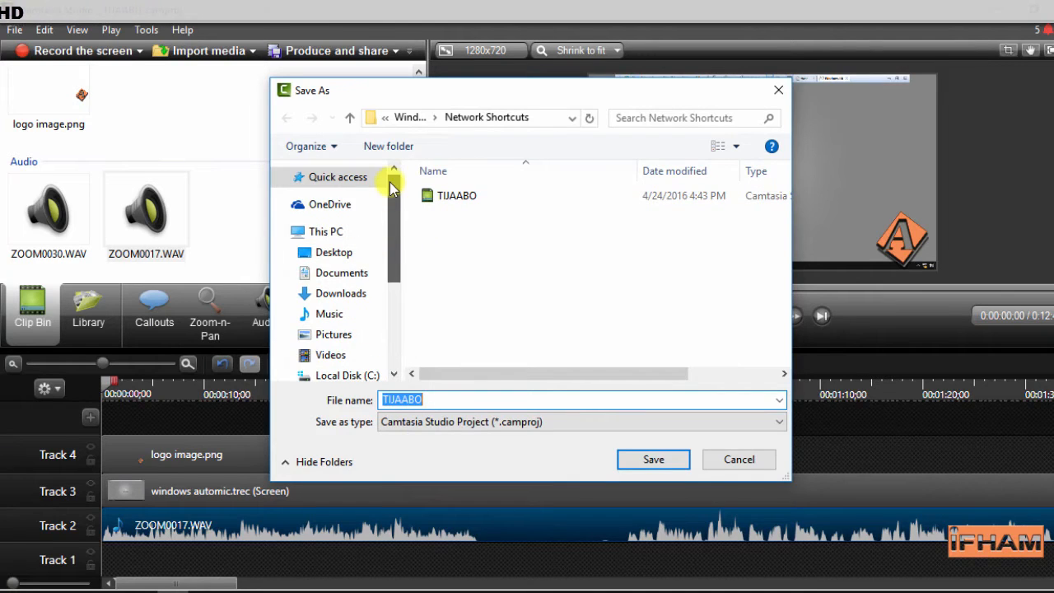
click(338, 232)
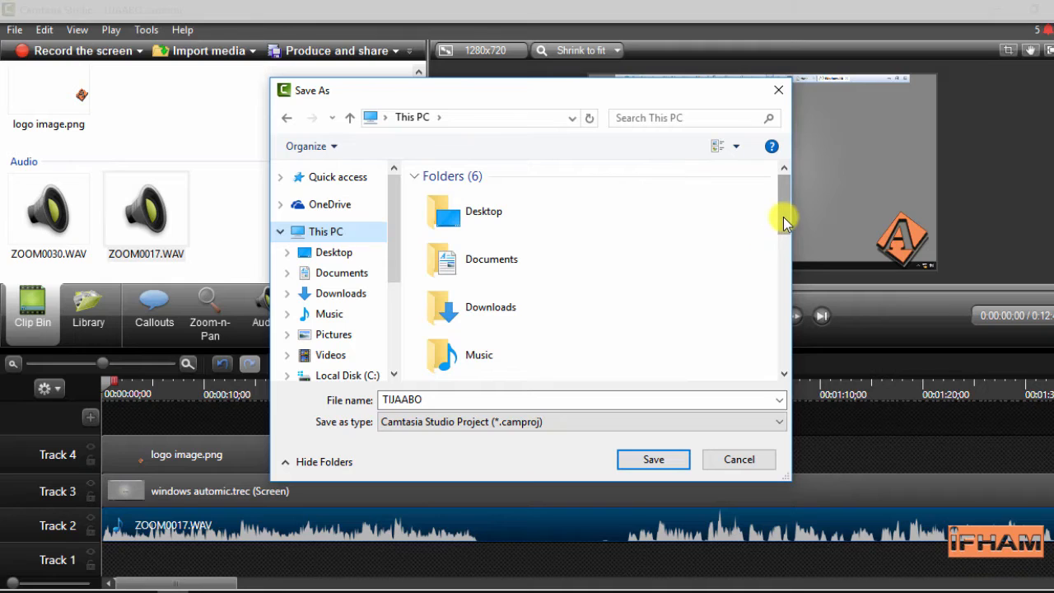
drag(783, 224, 786, 335)
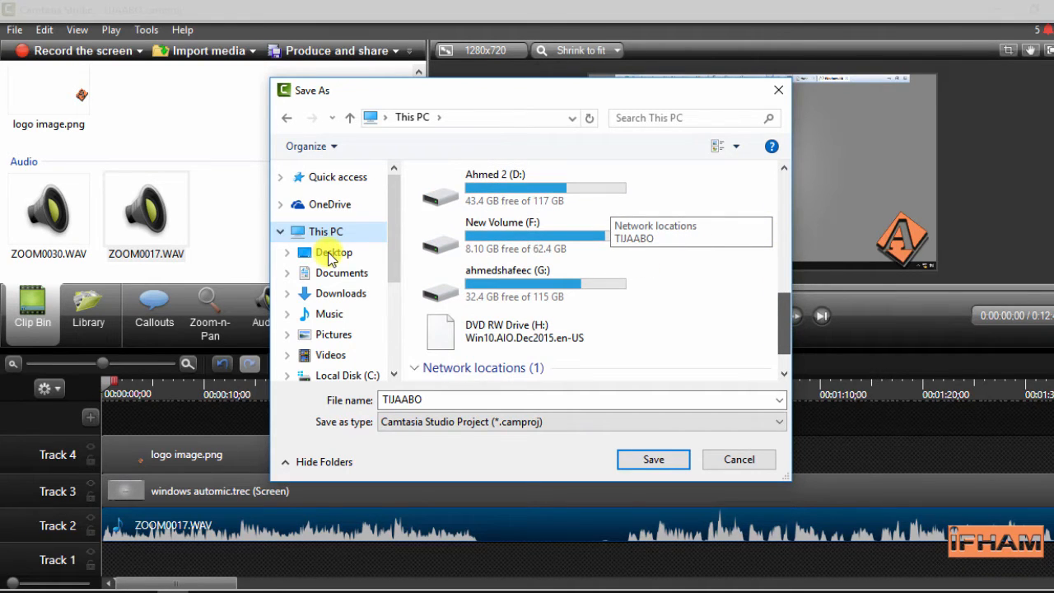
click(656, 459)
click(774, 408)
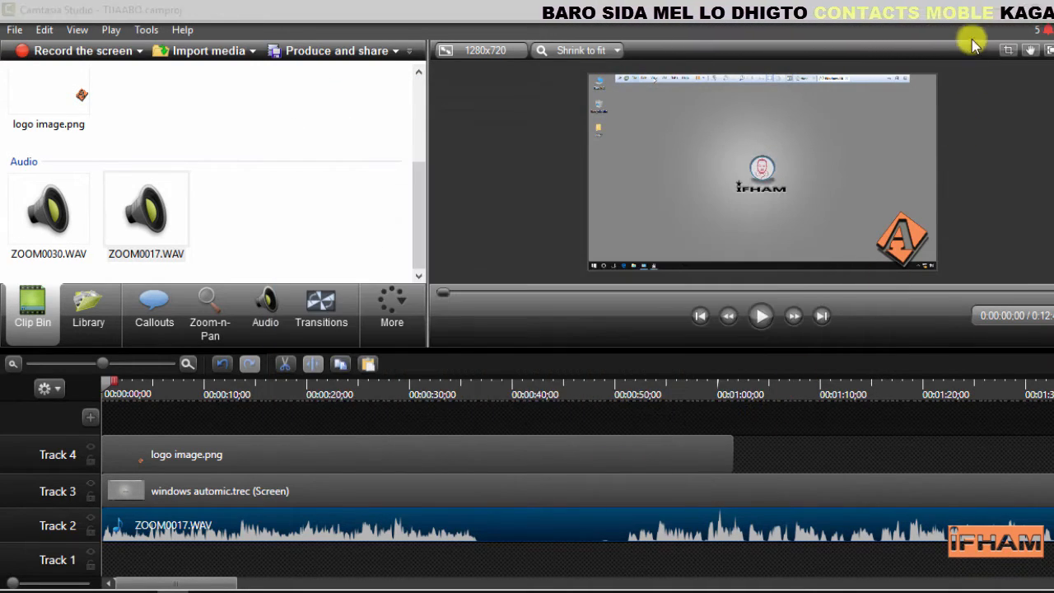
Minimise the editor to show the desktop, reopen the saved TIJAABO project from there and dismiss the registration notice.
click(993, 19)
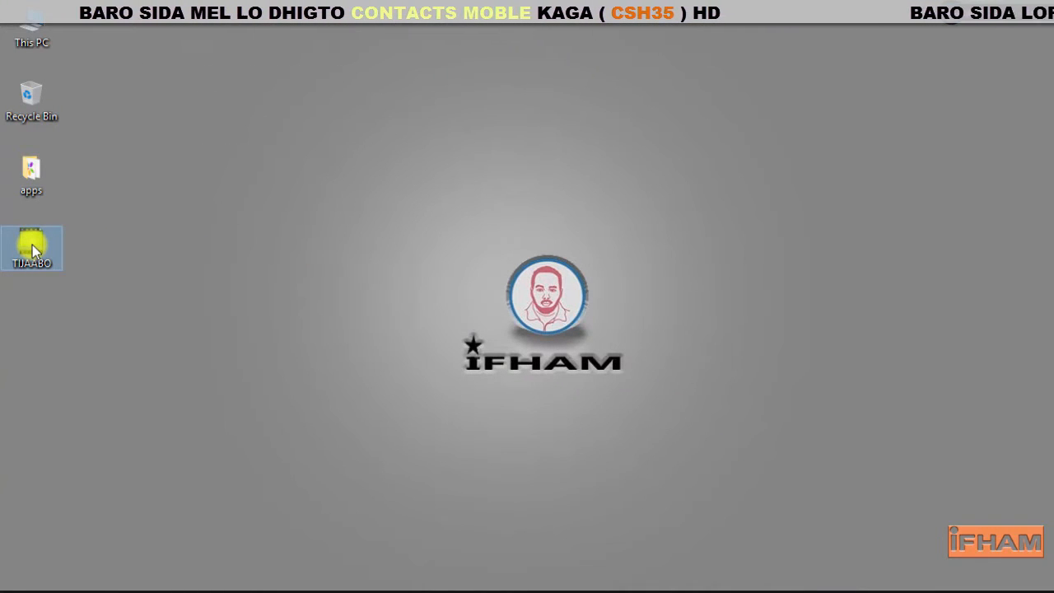
click(169, 590)
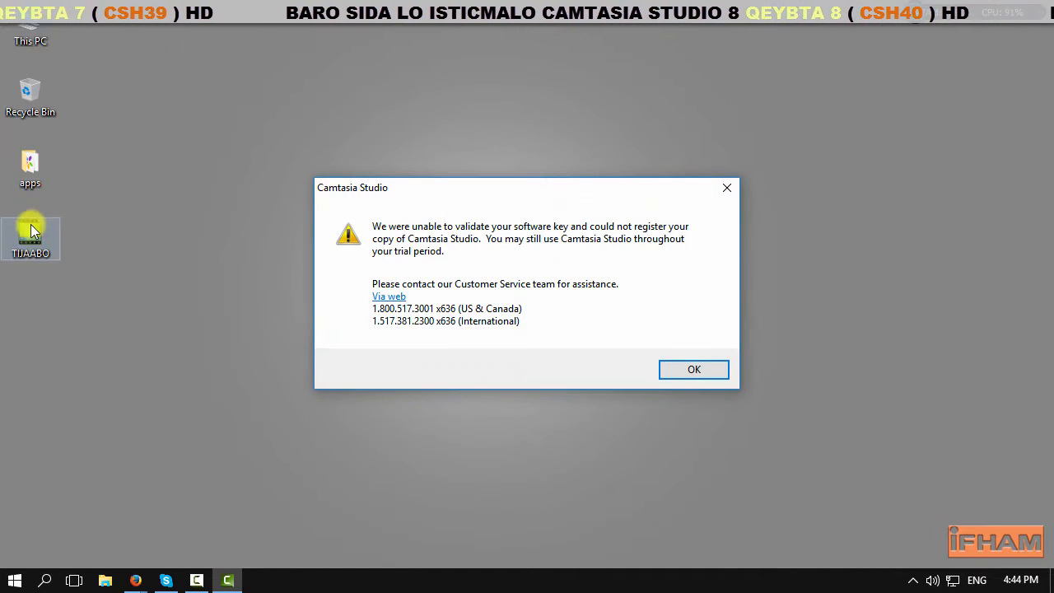
click(695, 370)
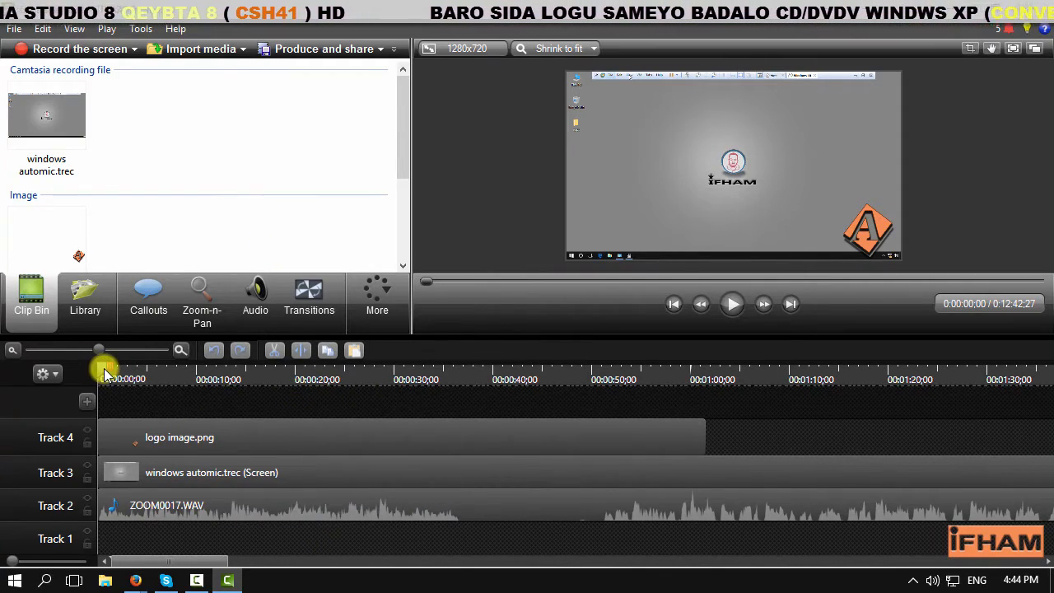
Lock Track 4 and delete the range from 00:00:37;22 to about 00:00:50 from the recording and audio tracks.
drag(106, 373, 458, 377)
click(88, 445)
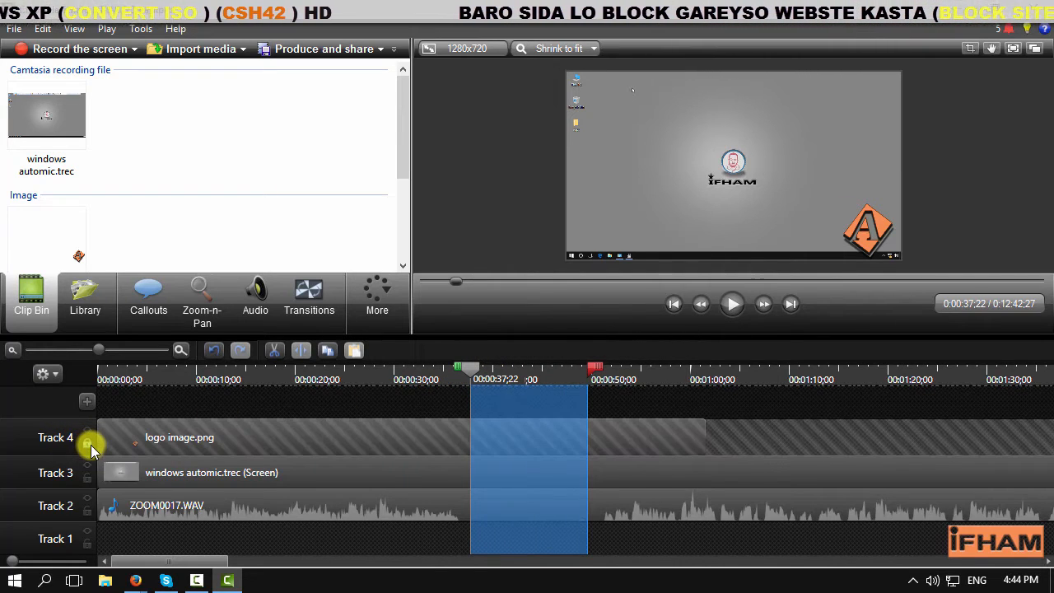
key(Delete)
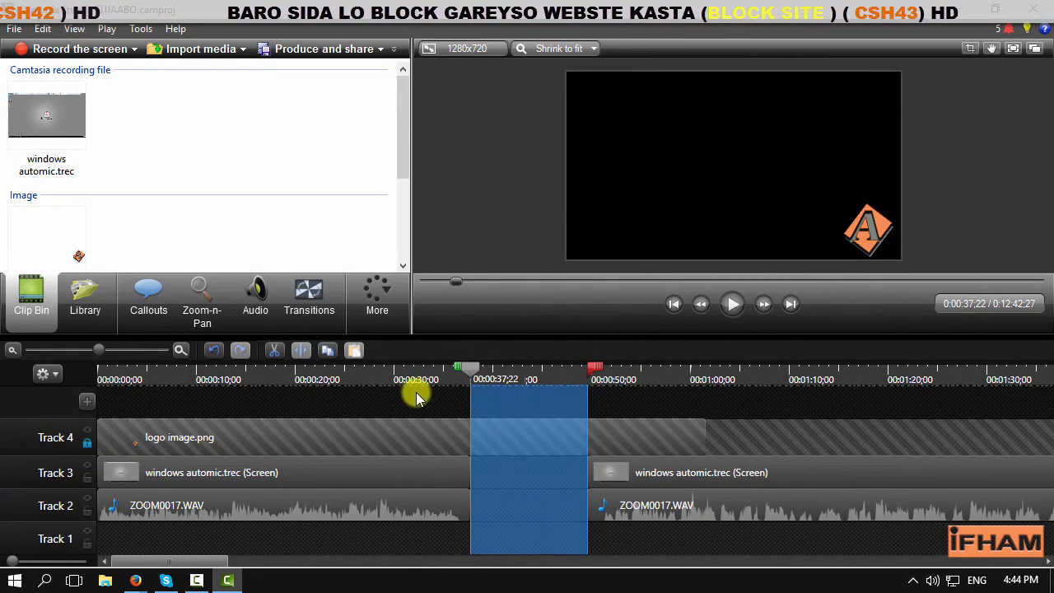
click(495, 458)
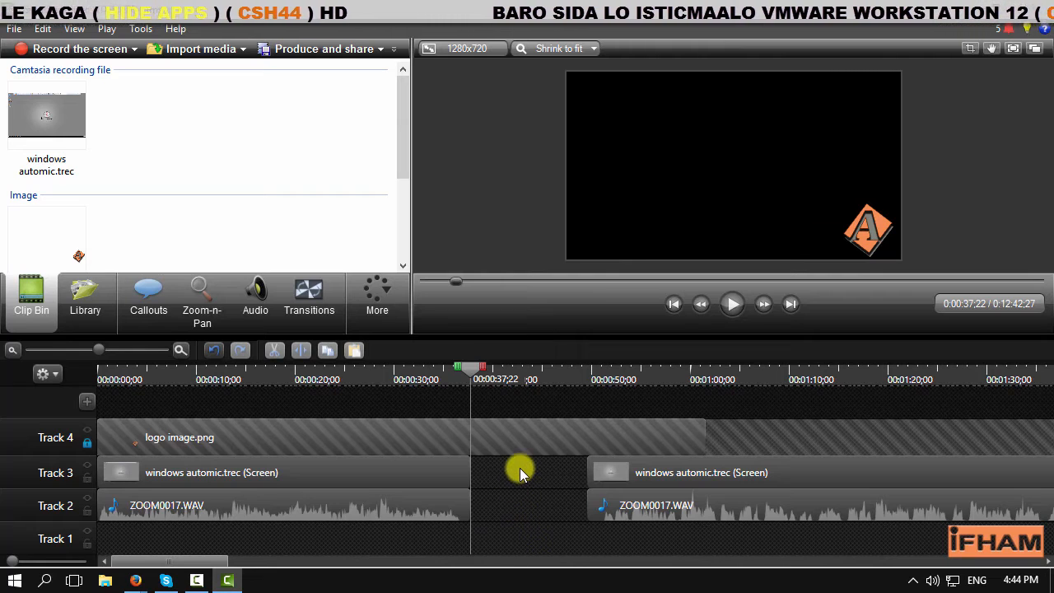
Unlock Track 4, split the logo clip at 00:00:37;22 and move its second part to the start of the second recording clip.
click(87, 443)
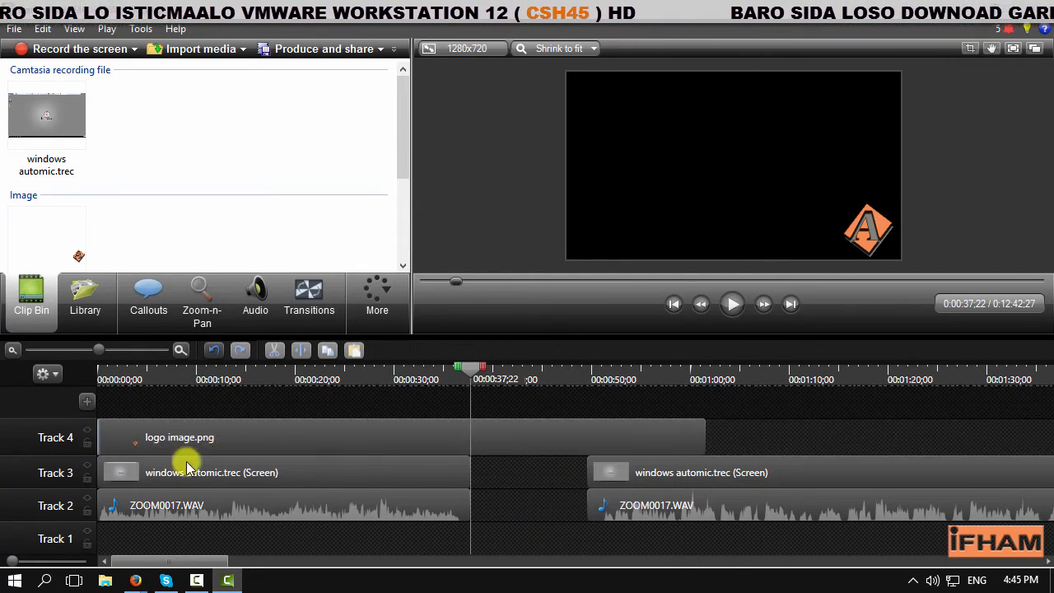
click(466, 429)
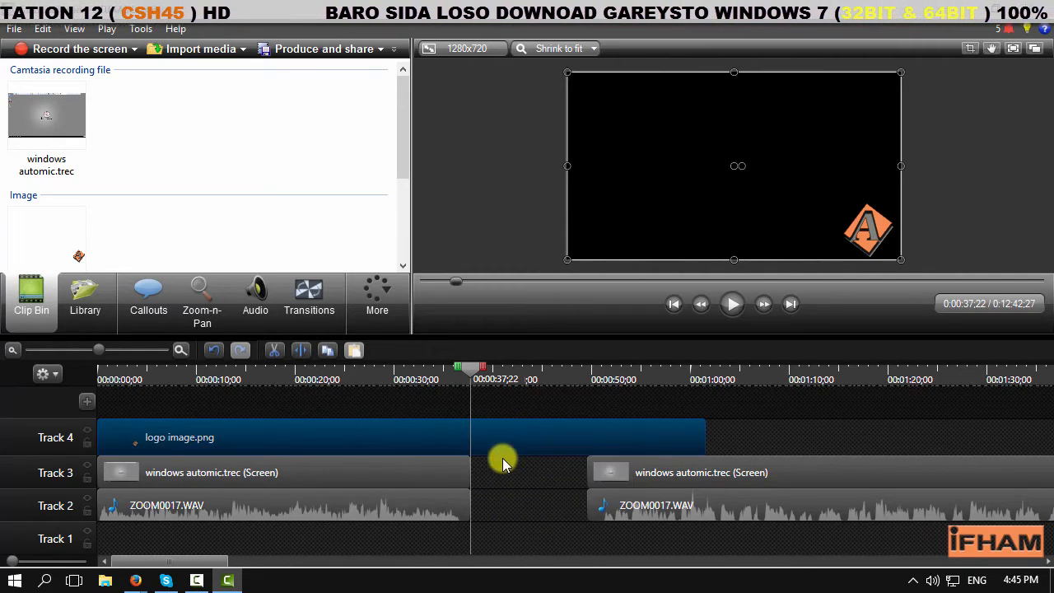
click(298, 350)
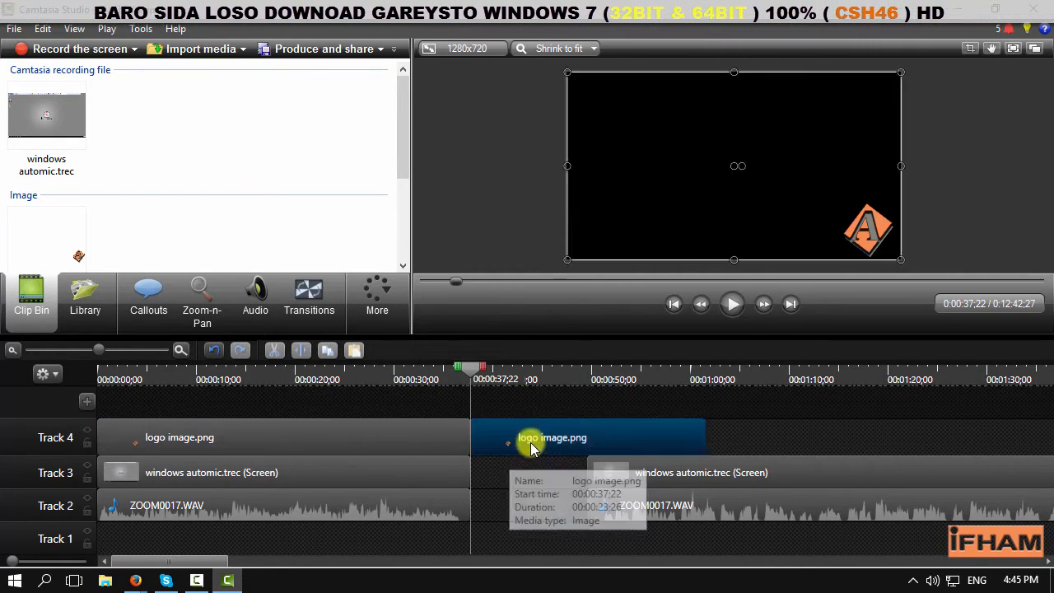
drag(531, 443, 633, 442)
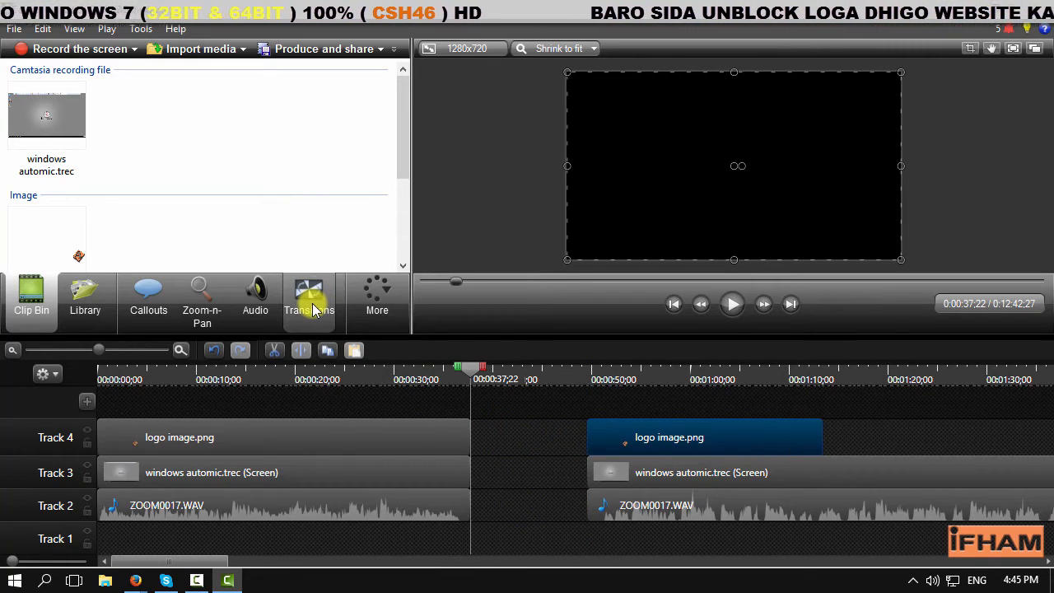
Select the logo, recording and audio clips before the gap and save the project.
mouse_move(212, 563)
mouse_down()
mouse_move(228, 558)
mouse_move(193, 558)
mouse_up()
drag(567, 399, 627, 504)
drag(374, 393, 561, 543)
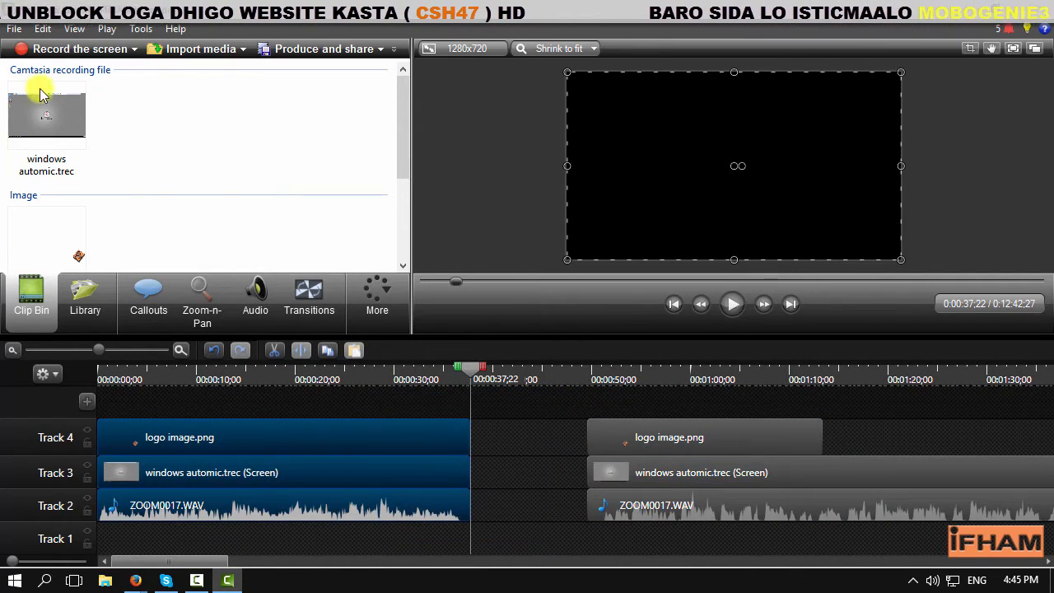
click(13, 31)
click(36, 108)
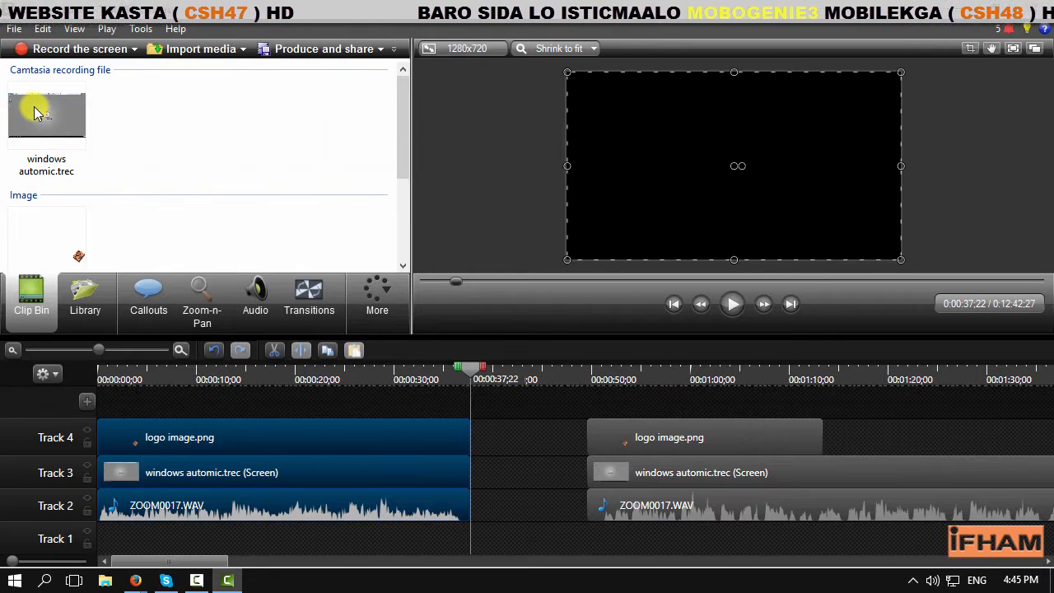
Check the list of recent projects and start a new empty project.
drag(207, 559, 242, 556)
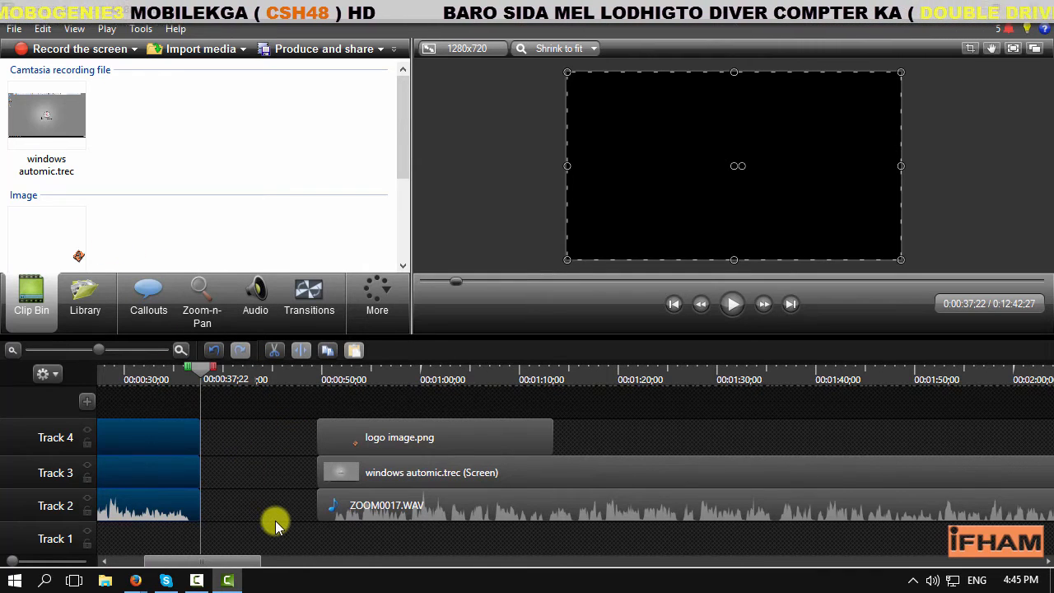
click(14, 28)
mouse_move(12, 85)
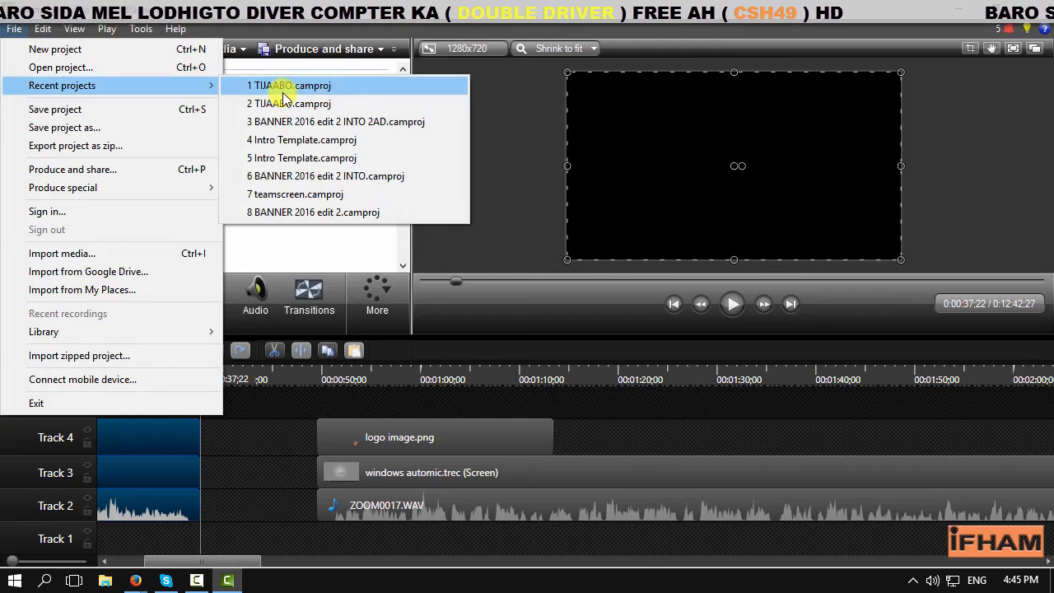
click(7, 30)
click(10, 30)
click(33, 47)
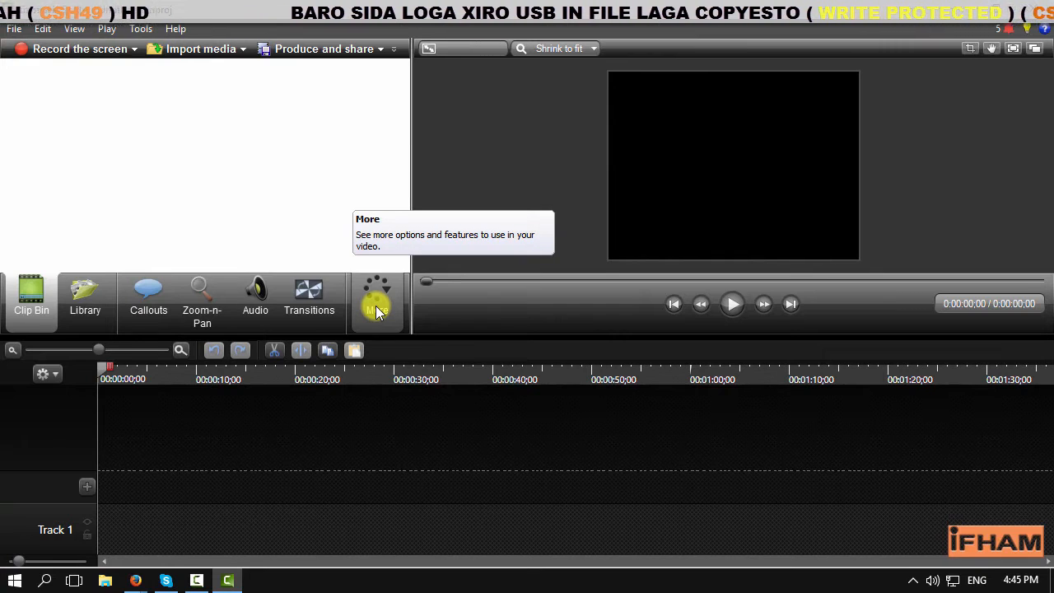
Reopen the first TIJAABO.camproj from the recent projects.
click(14, 29)
mouse_move(136, 87)
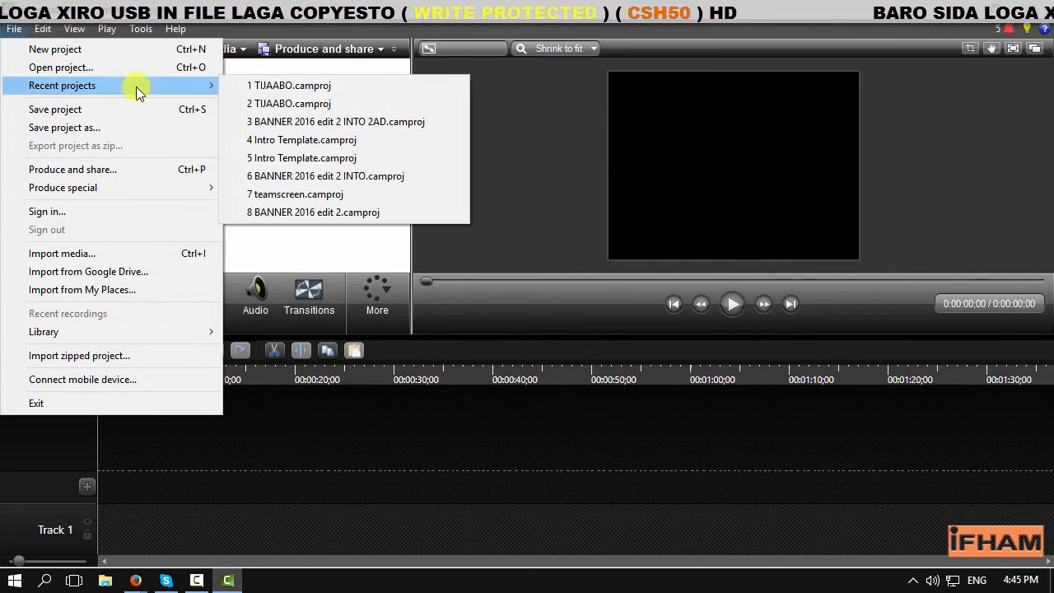
click(274, 88)
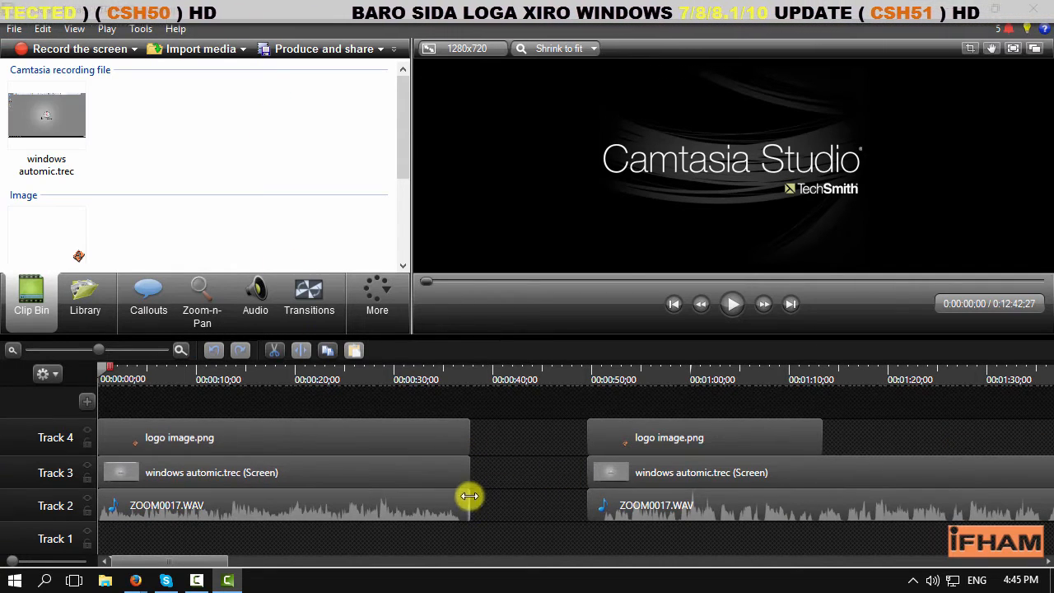
Delete the recording and audio clips on both sides of the gap from Tracks 3 and 2, keeping the logo clips.
drag(497, 475, 245, 524)
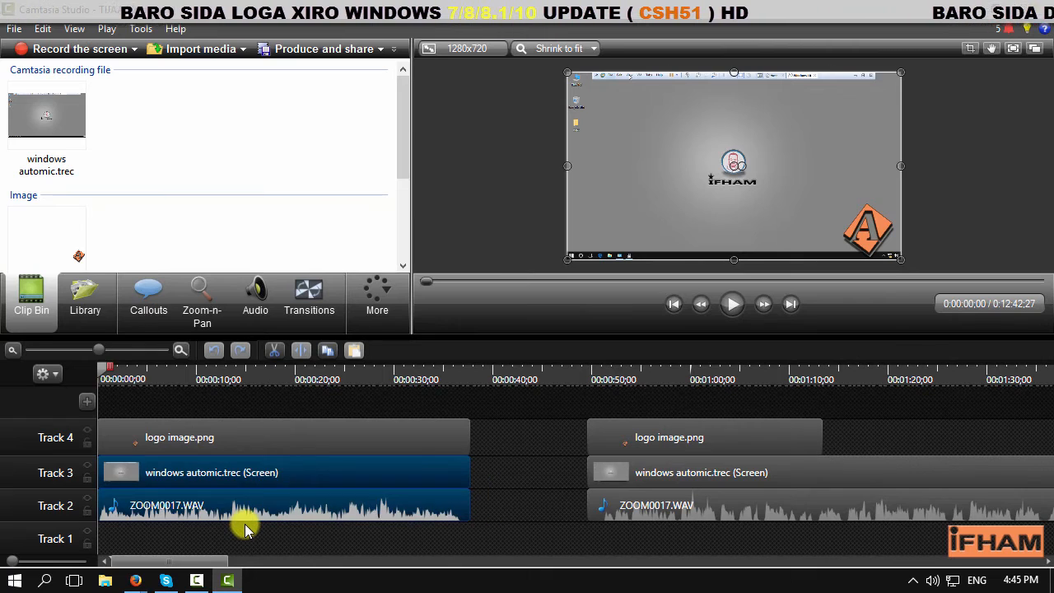
key(Delete)
drag(529, 462, 735, 530)
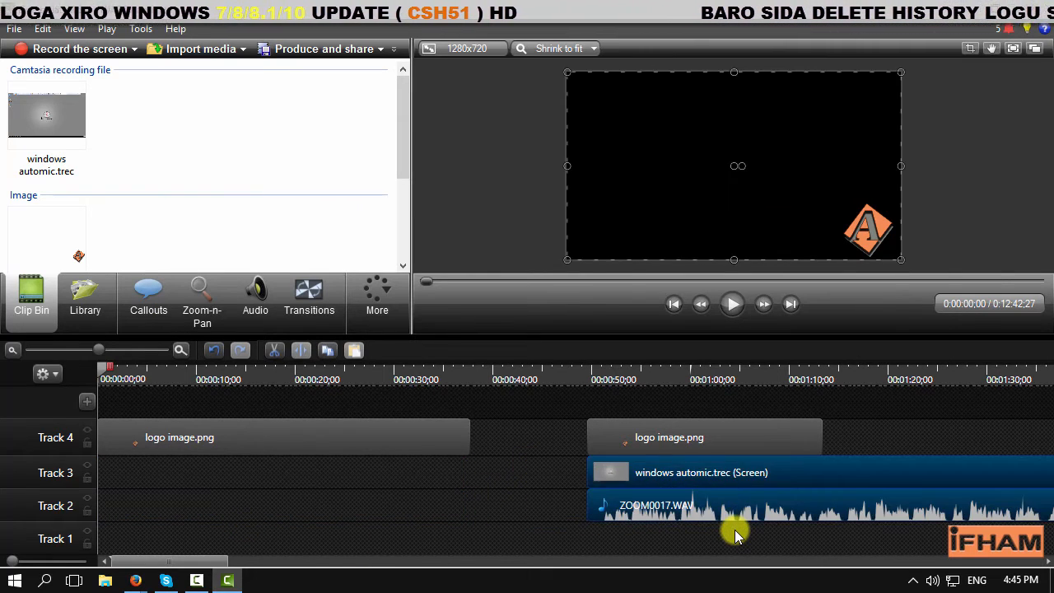
key(Delete)
click(608, 431)
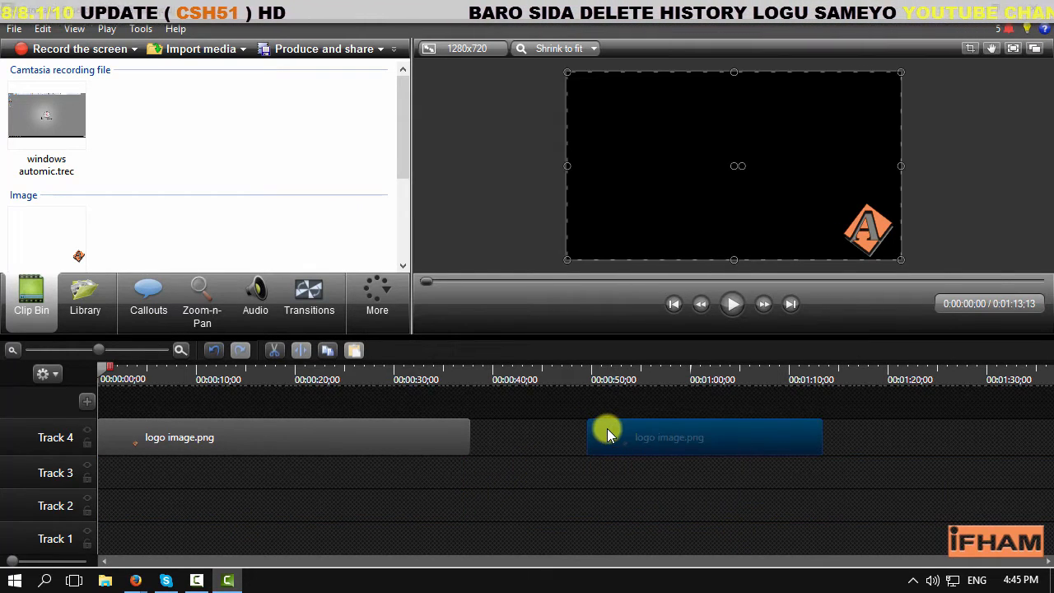
Open the recent project BANNER 2016 edit 2 INTO 2AD.camproj without saving the changes to TIJAABO.
click(13, 30)
mouse_move(28, 83)
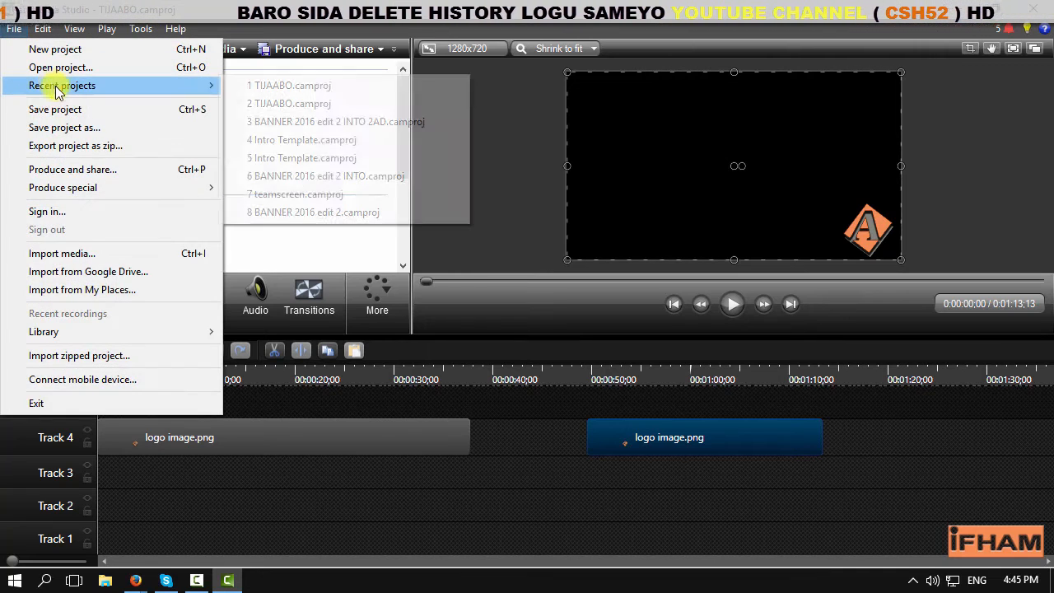
click(375, 123)
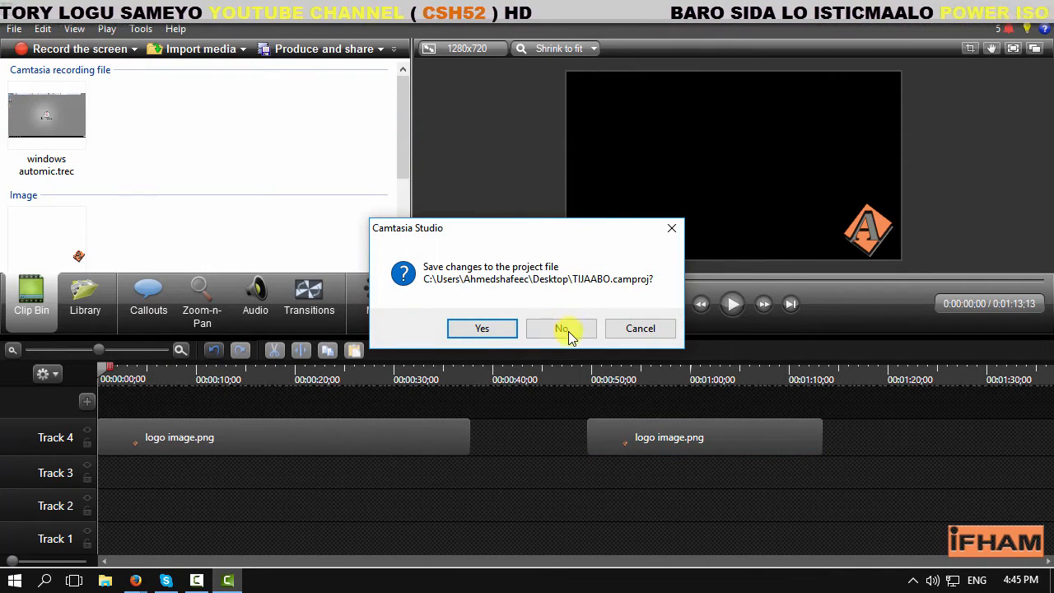
click(567, 331)
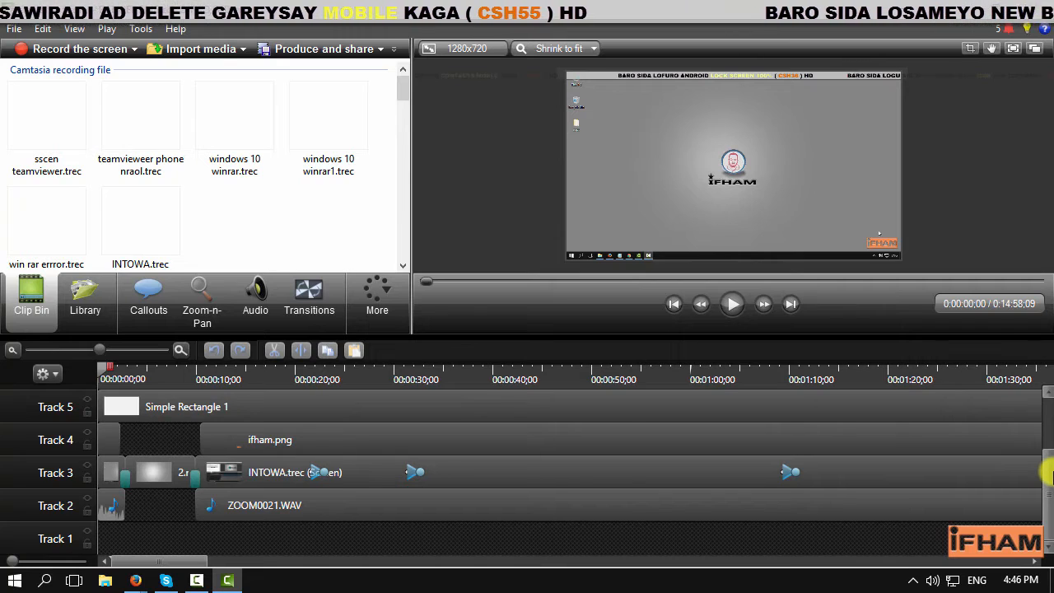
Turn off Track 6 containing Group 1 and turn it back on to see its effect in the preview.
drag(1051, 476, 1043, 405)
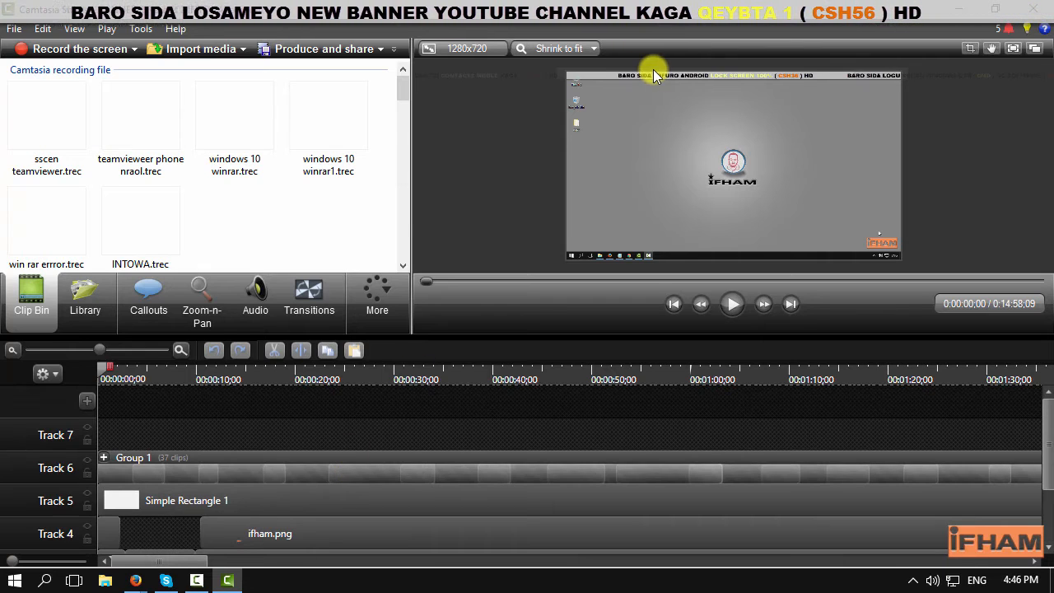
click(89, 466)
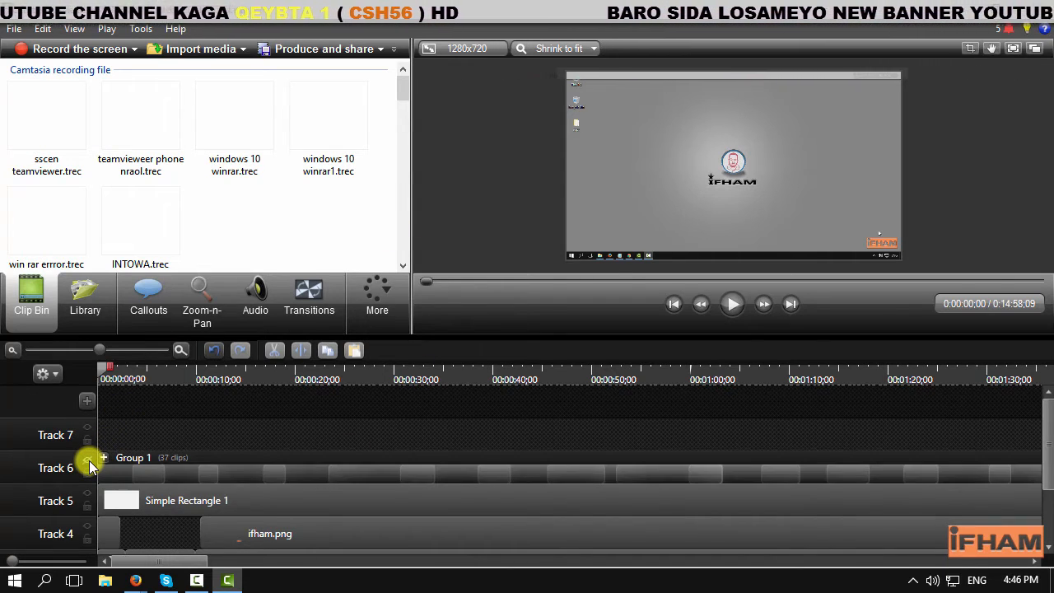
click(89, 466)
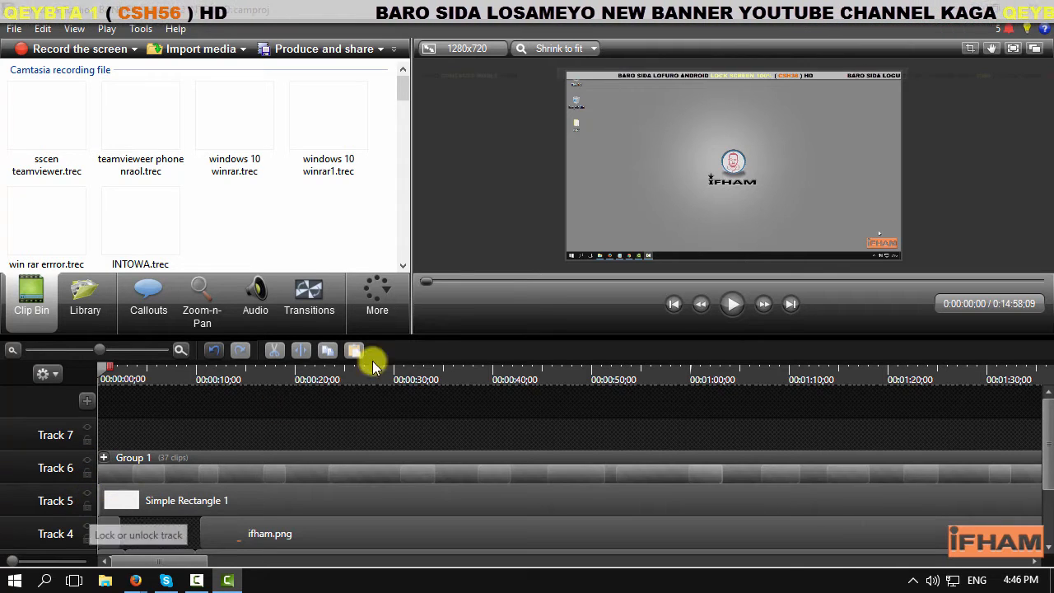
Select the INTOWA.trec screen recording clip on Track 3.
drag(1043, 454, 1048, 471)
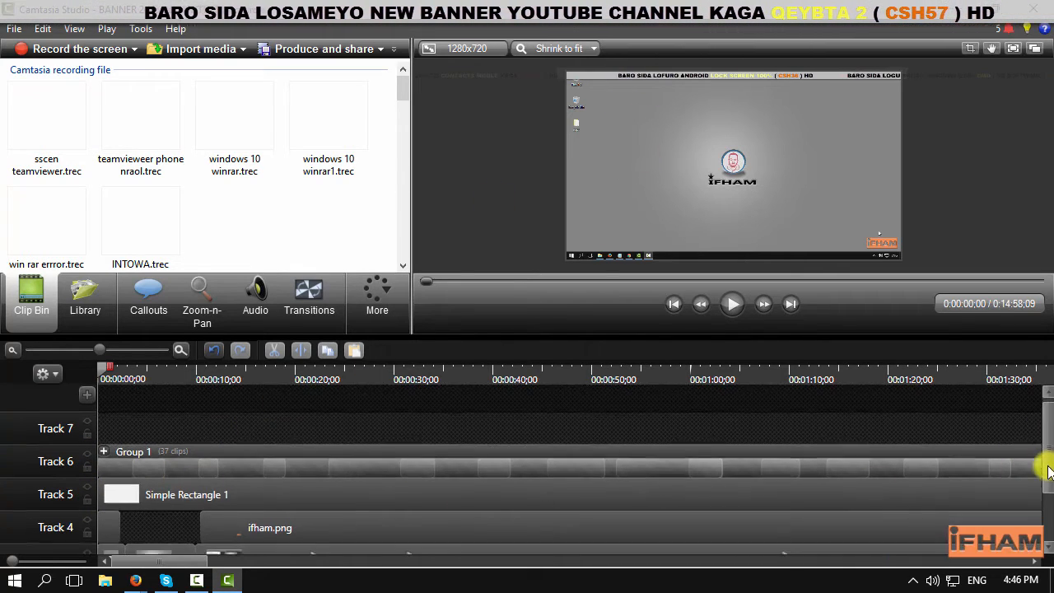
scroll(1048, 471, down, 2)
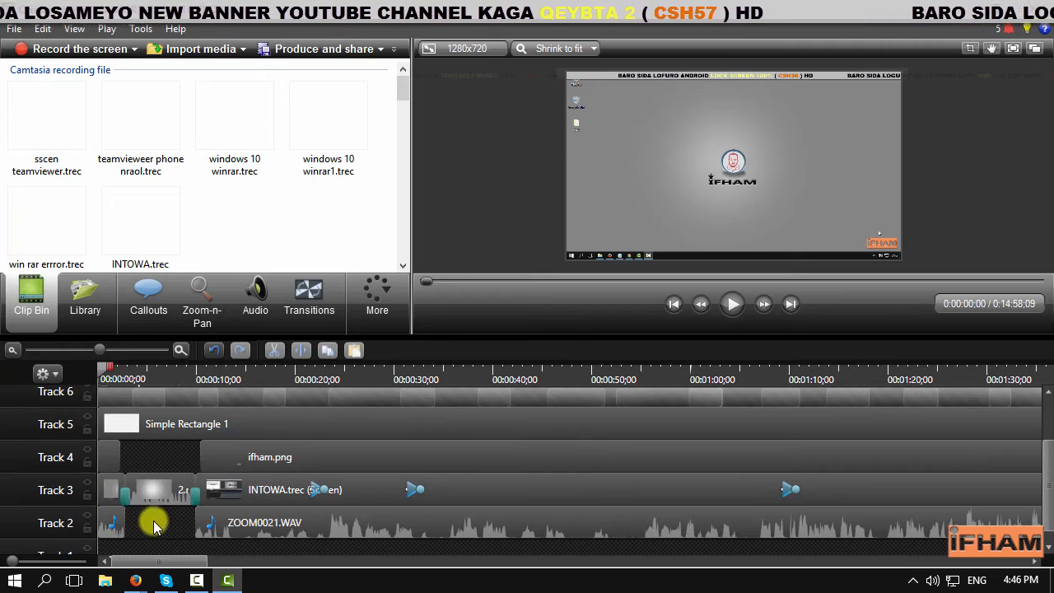
click(297, 494)
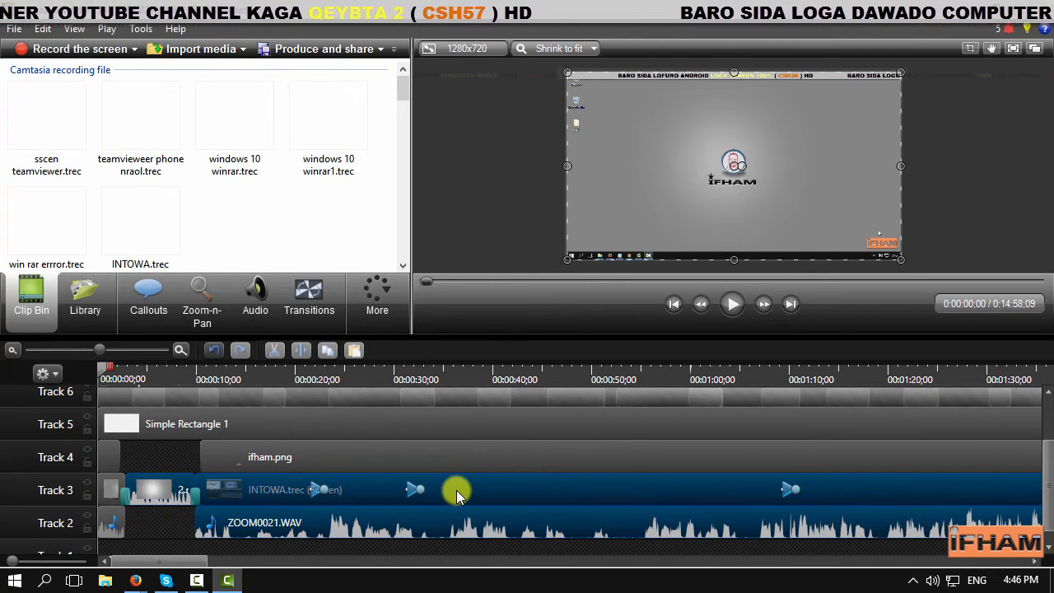
Delete the INTOWA.trec screen recording and the ZOOM0021.WAV audio clips at the start of Tracks 3 and 2.
key(Delete)
drag(177, 480, 99, 514)
key(Delete)
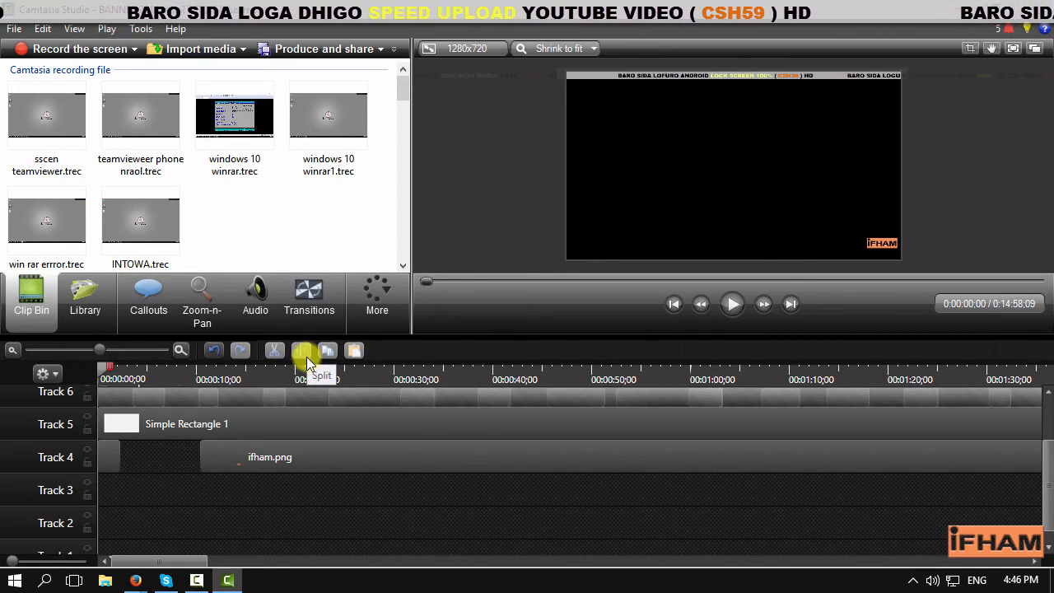
Place the playhead at 0:00:23;18 and view the available clip commands for the Simple Rectangle 1 and ifham.png clips.
drag(104, 369, 278, 371)
click(333, 391)
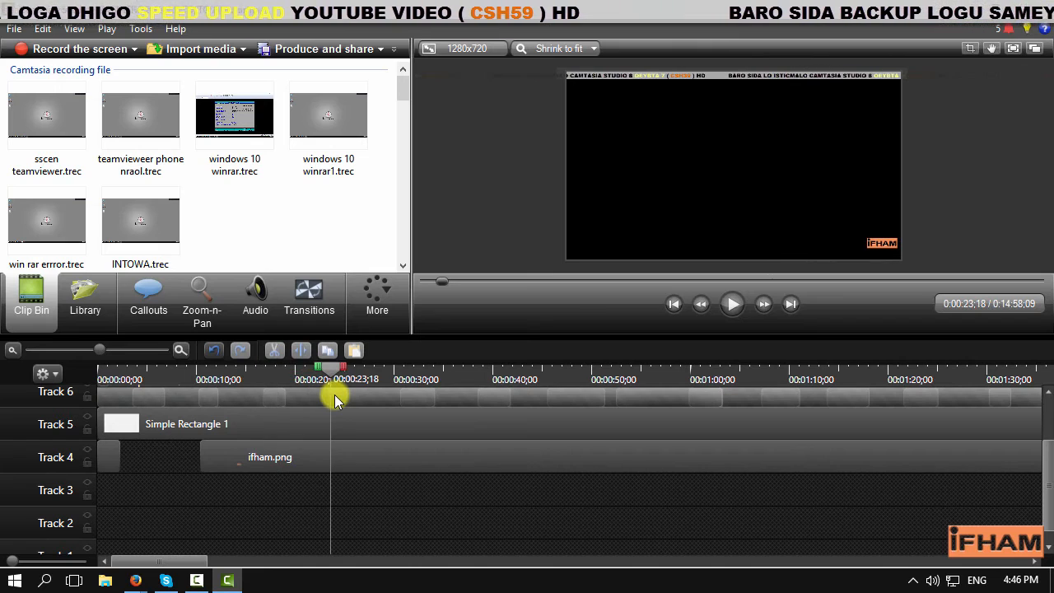
click(316, 422)
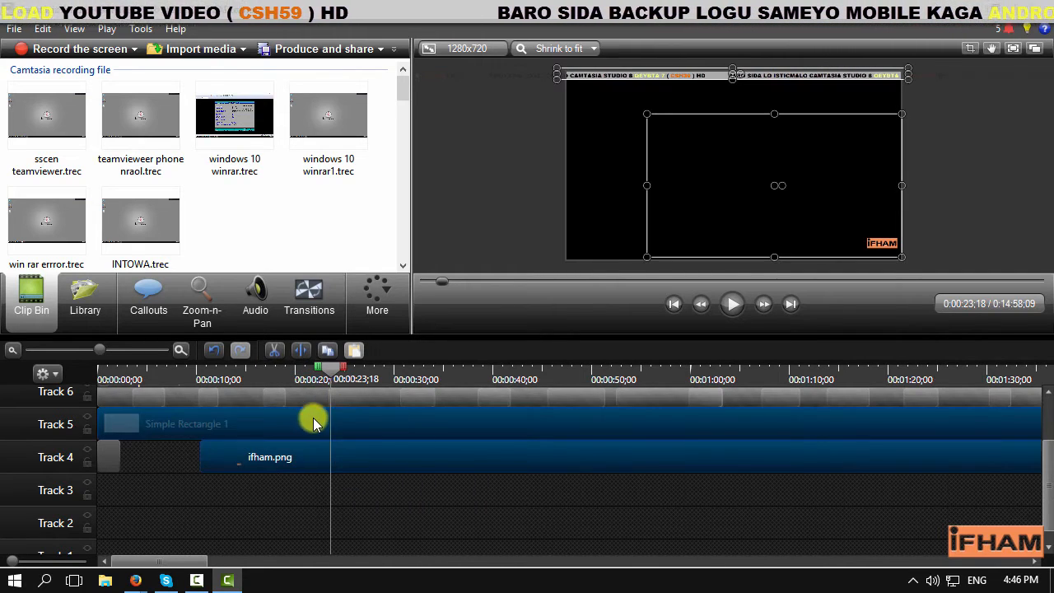
right_click(335, 420)
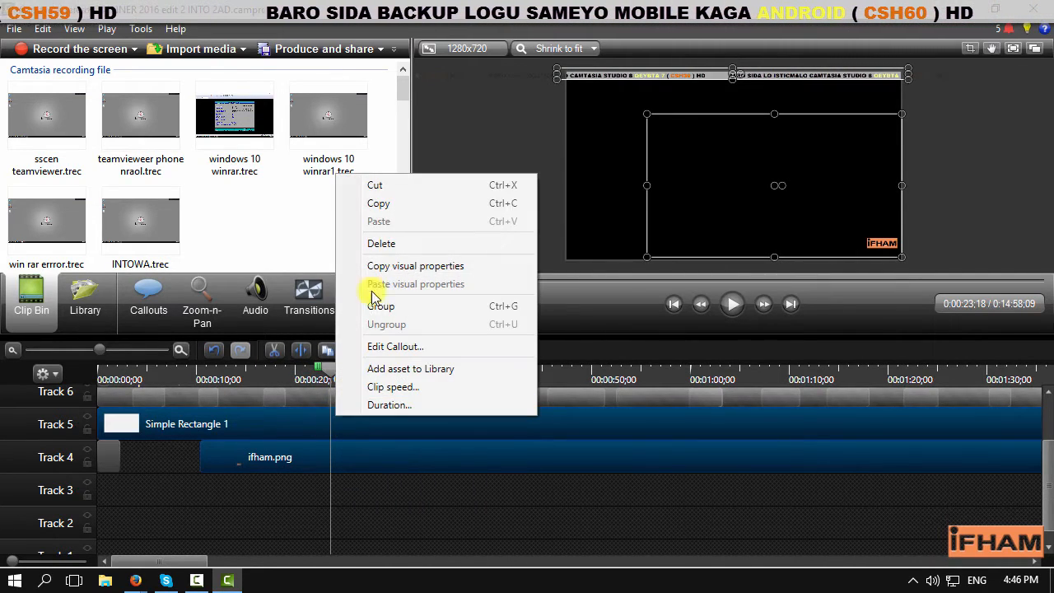
click(441, 559)
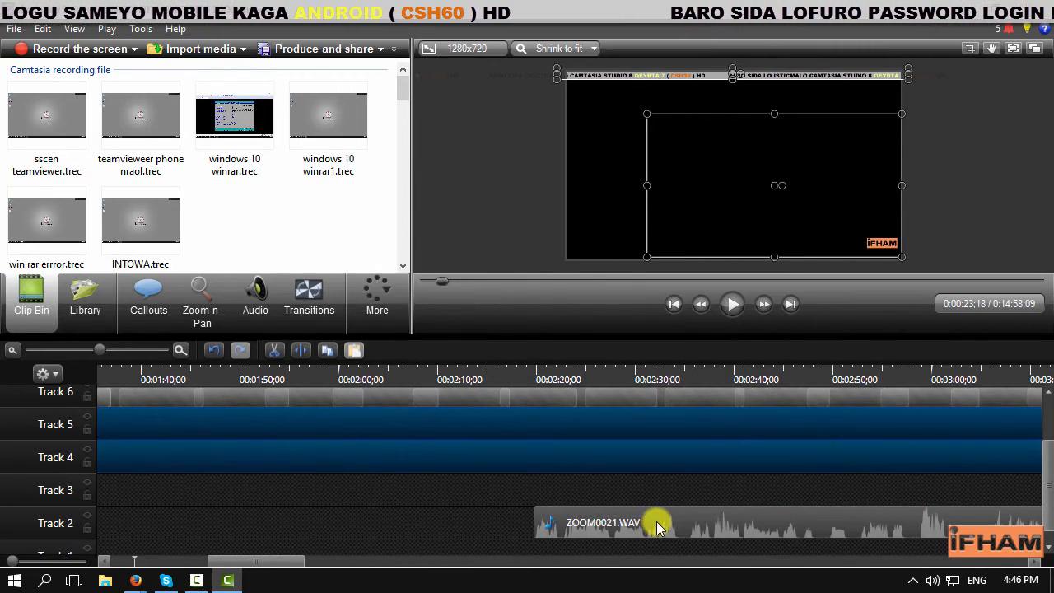
Place the playhead at 0:02:25;26, select the INTOWA.trec and ZOOM0021.WAV clips, and look over the other tracks.
click(657, 527)
click(637, 387)
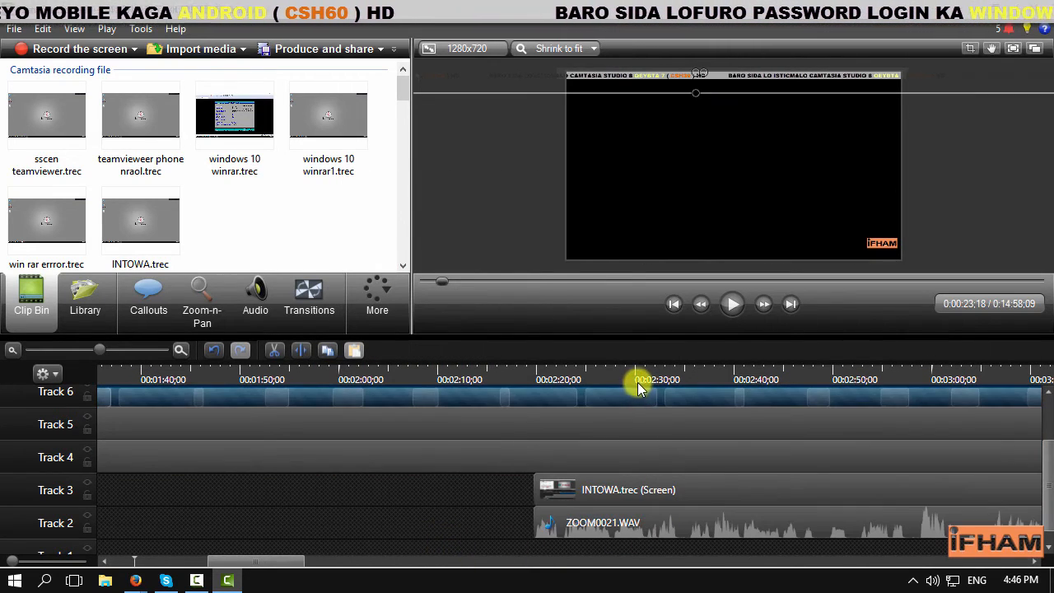
click(595, 378)
click(646, 530)
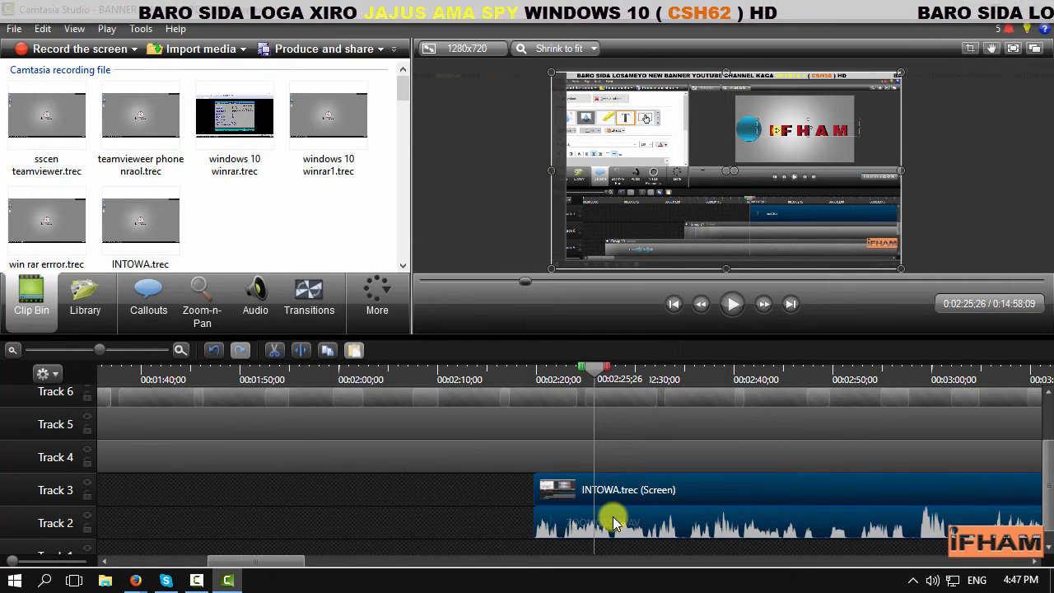
drag(1048, 472, 1048, 443)
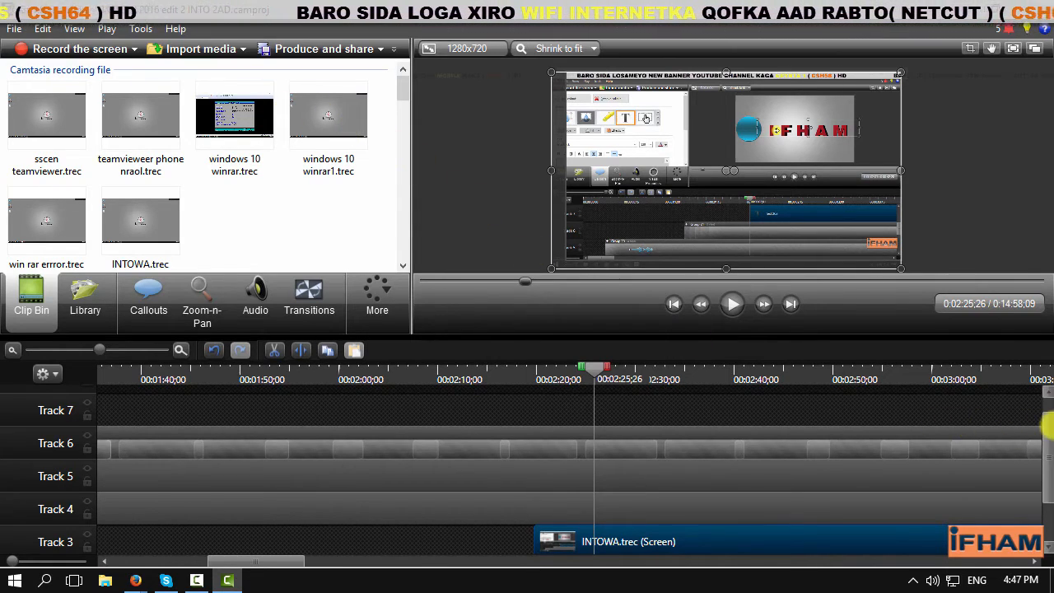
drag(1048, 428, 1048, 503)
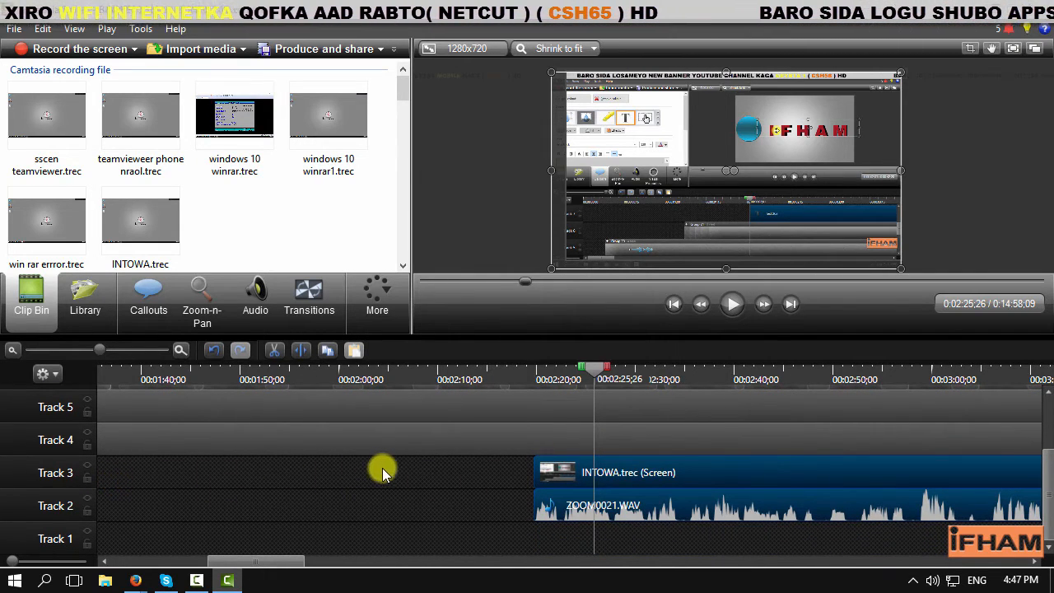
Extend the start of the INTOWA.trec clip on Track 3 back to the beginning of the timeline.
drag(538, 469, 169, 467)
drag(604, 364, 289, 399)
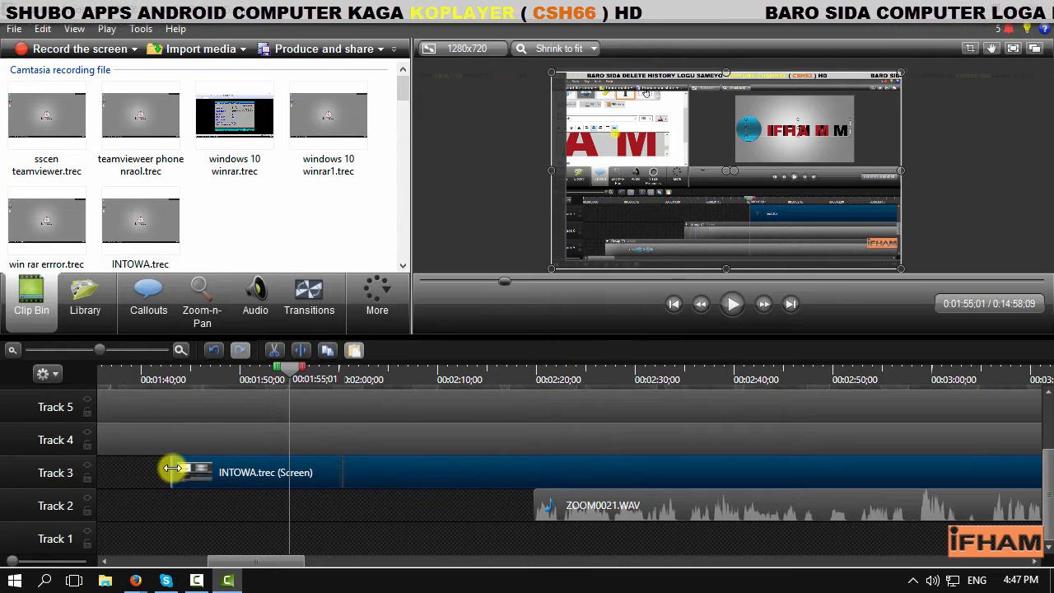
drag(221, 561, 150, 561)
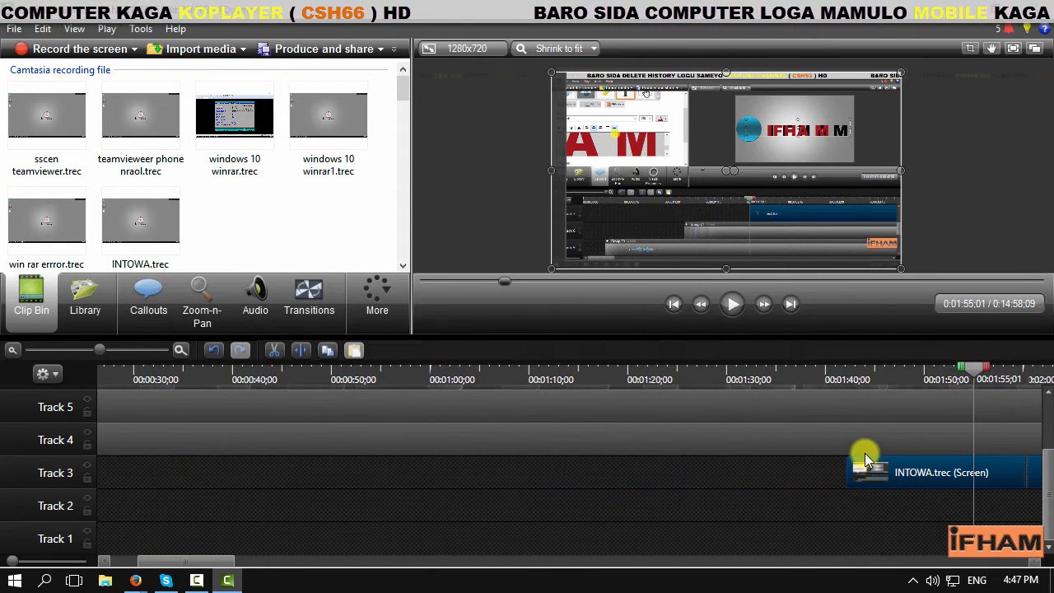
drag(841, 466, 122, 482)
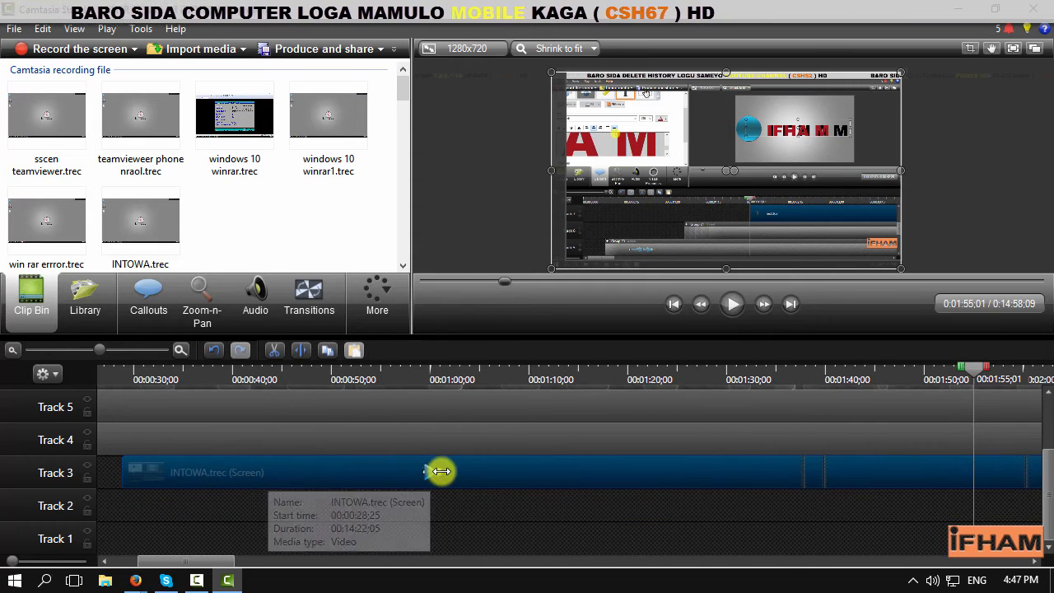
click(111, 562)
click(113, 561)
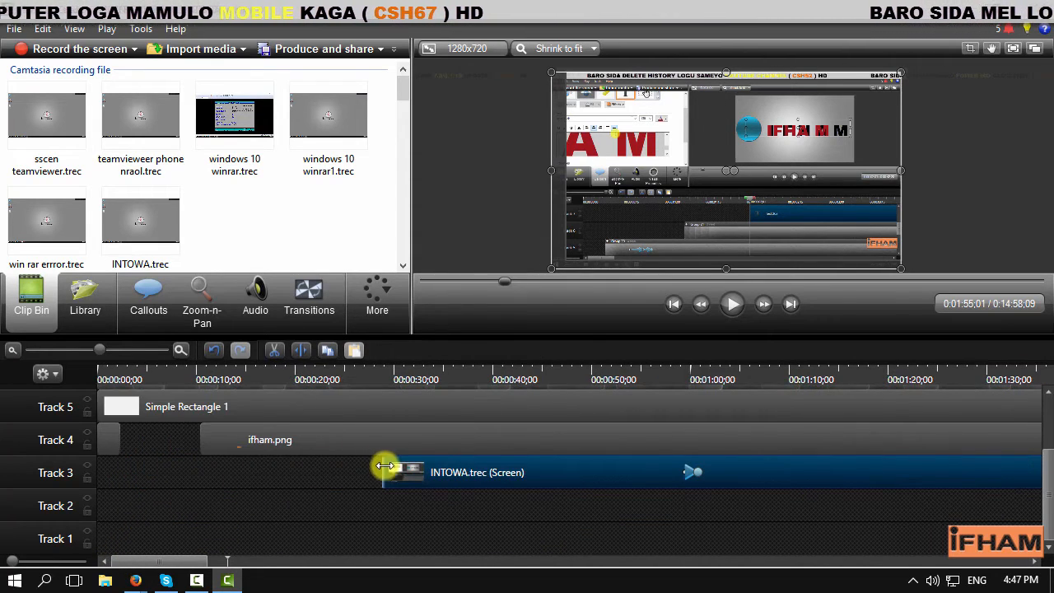
drag(388, 470, 6, 453)
Split the INTOWA.trec clip on Track 3 at 0:00:03;17 and delete the short piece before the cut.
drag(146, 369, 133, 402)
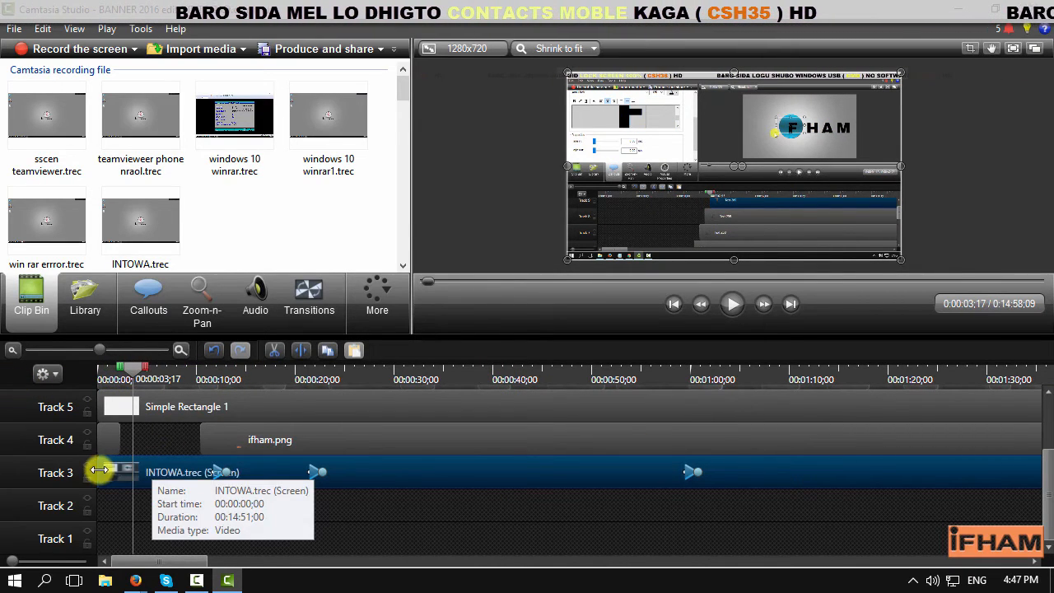
click(298, 350)
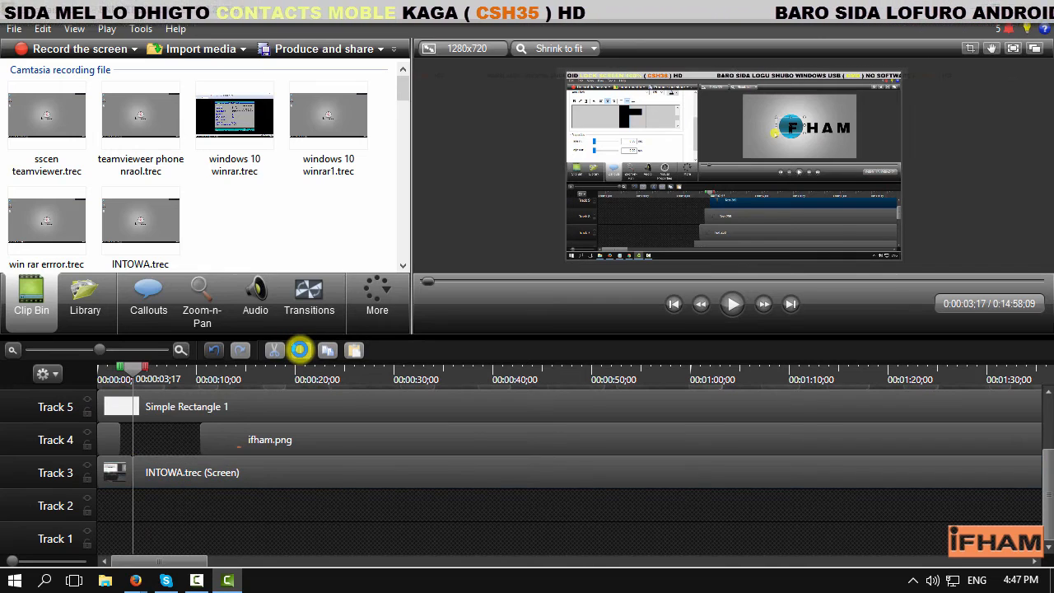
click(128, 468)
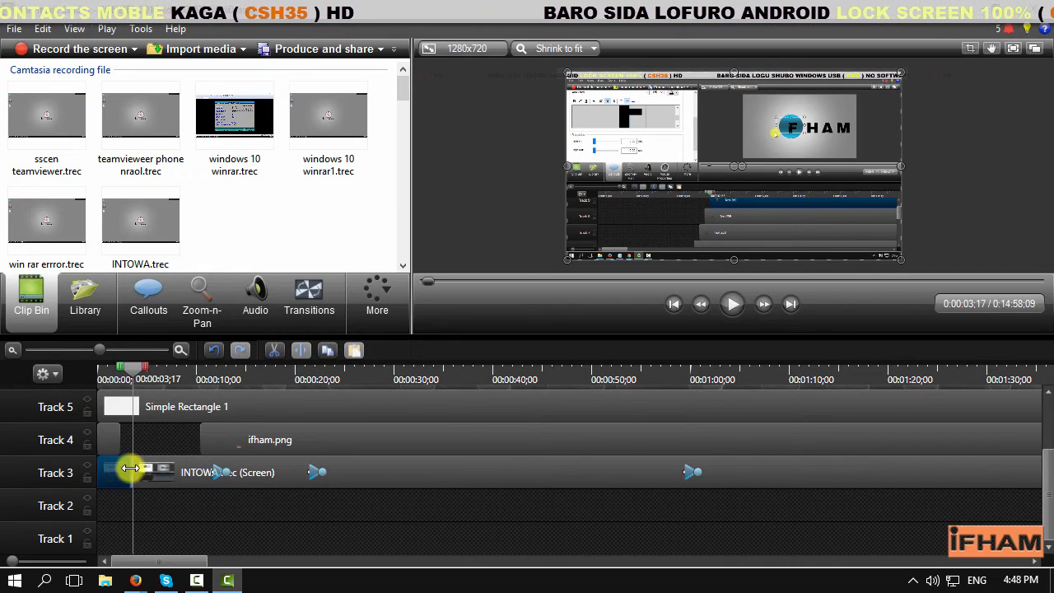
key(Delete)
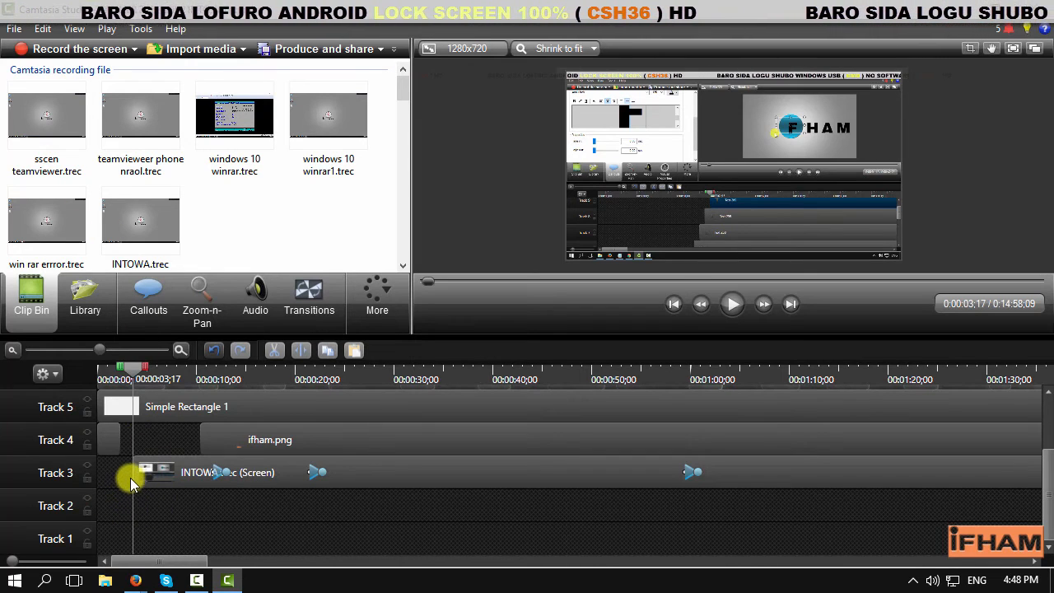
Delete the remaining INTOWA.trec clip on Track 3 with the playhead at 0:00:09;07, and undo the deletion.
drag(137, 372, 192, 380)
click(185, 484)
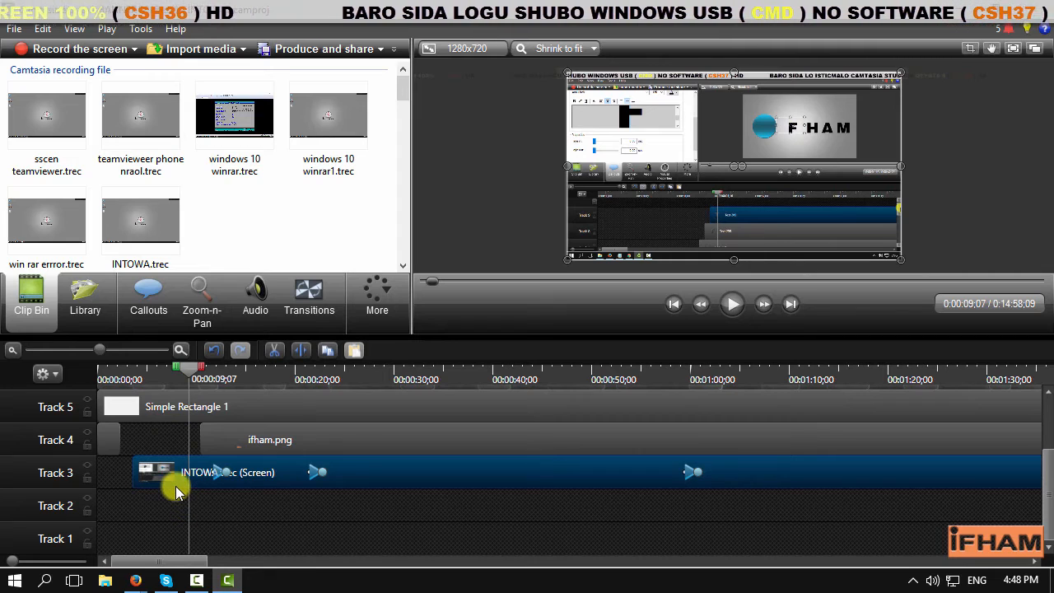
key(Delete)
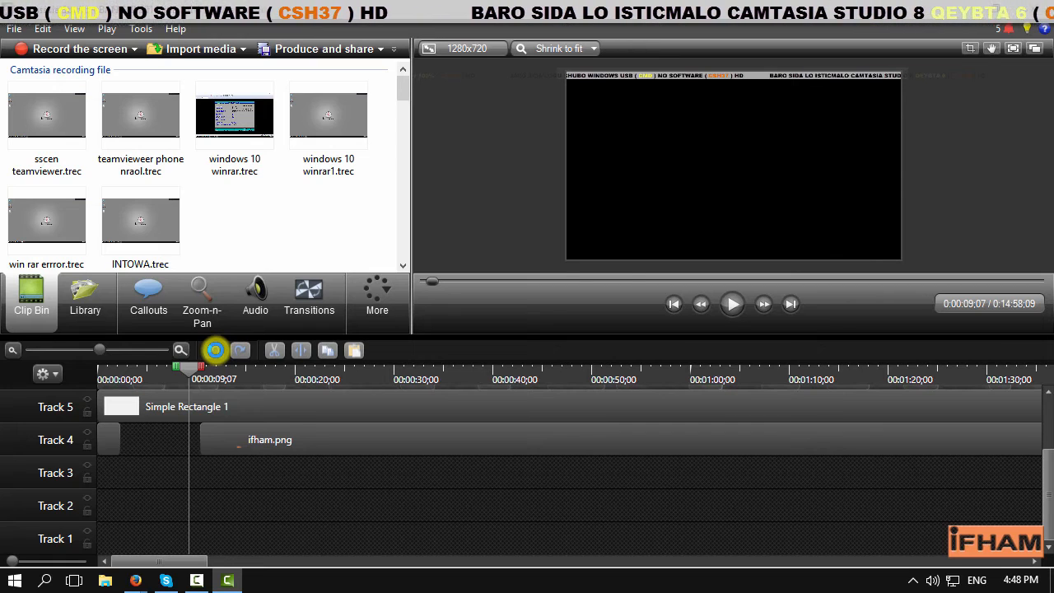
click(215, 350)
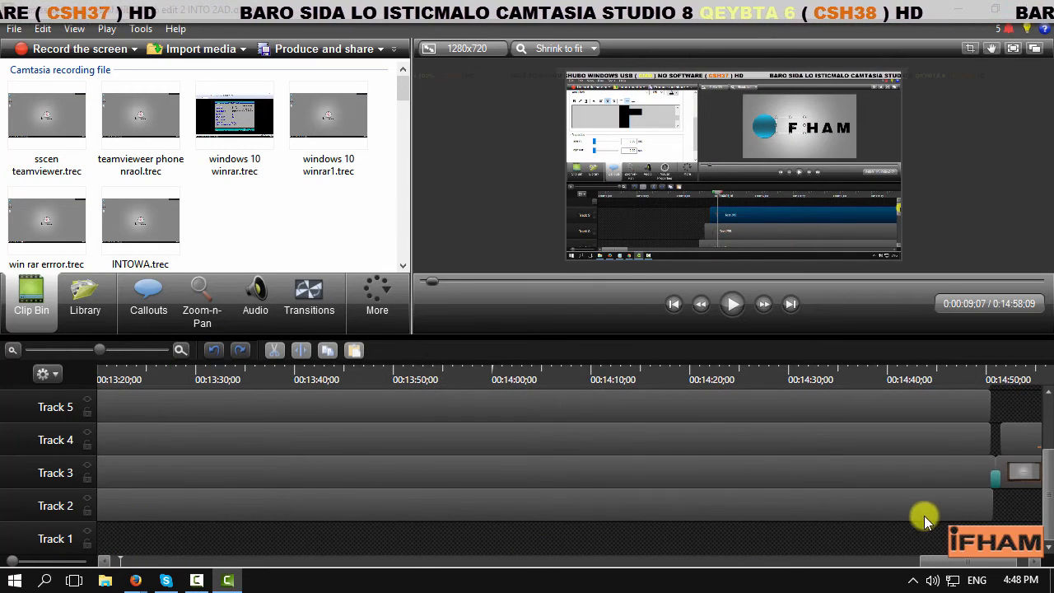
Split the INTOWA.trec clip on Track 3 and the ZOOM0021.WAV clip on Track 2 at 0:02:34;18.
drag(875, 565, 287, 530)
click(415, 476)
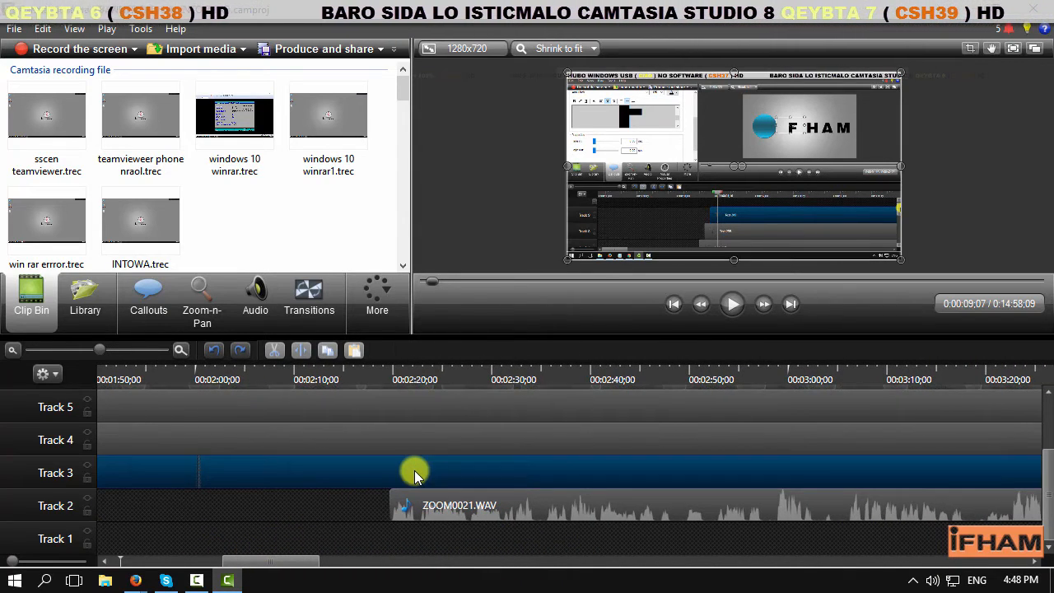
click(406, 376)
drag(424, 394, 535, 399)
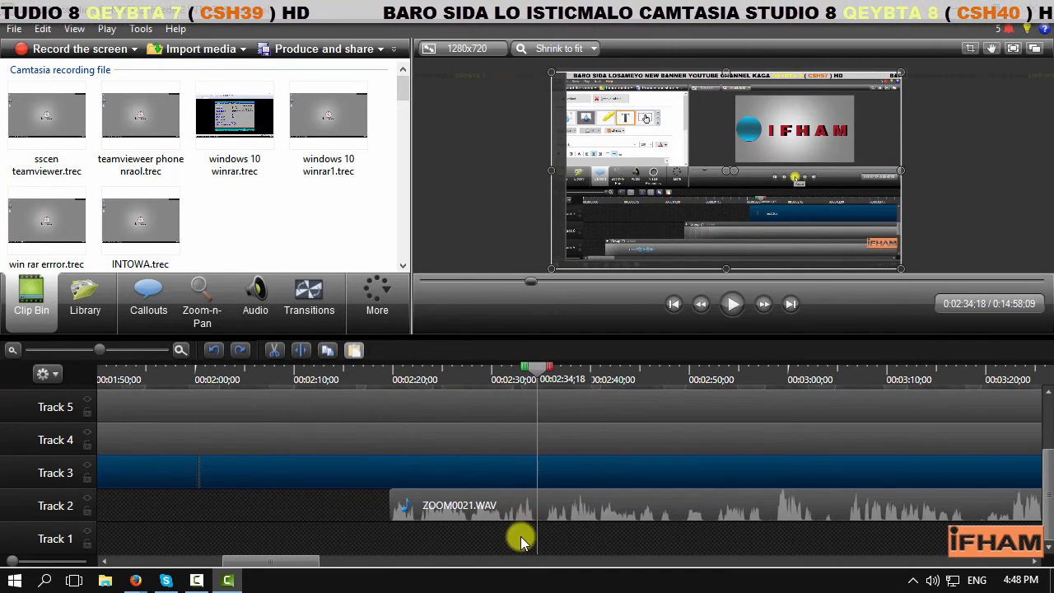
click(504, 490)
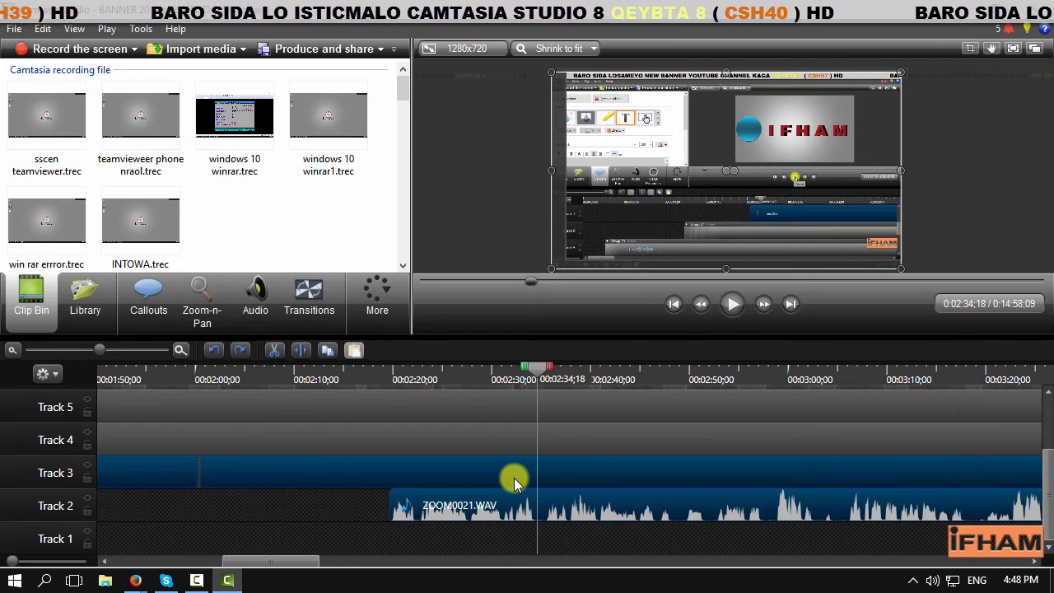
key(s)
Delete and restore the Track 3 recording piece after the cut, and delete the ZOOM0021.WAV piece before it.
key(Delete)
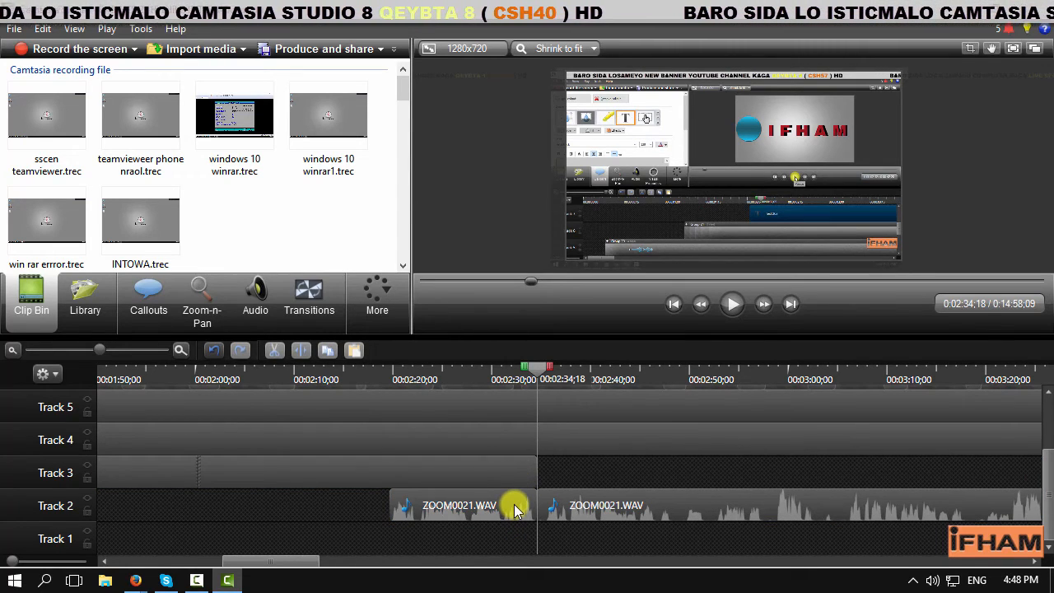
key(ctrl+z)
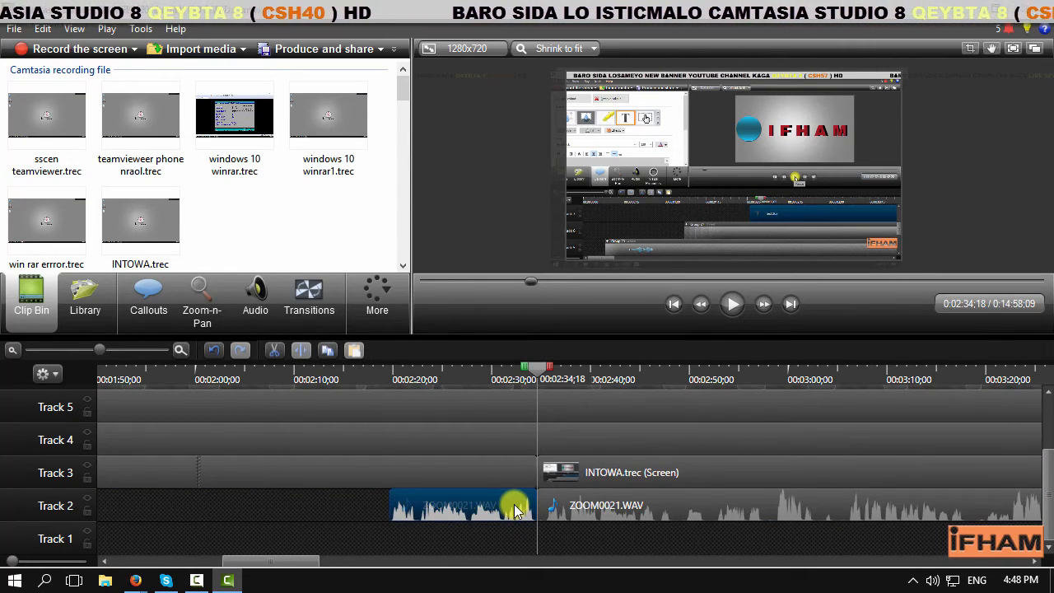
key(Delete)
Practise lengthening and shortening the ZOOM0021.WAV clip on Track 2 from its start edge, leaving its start at about 0:02:32.
click(539, 501)
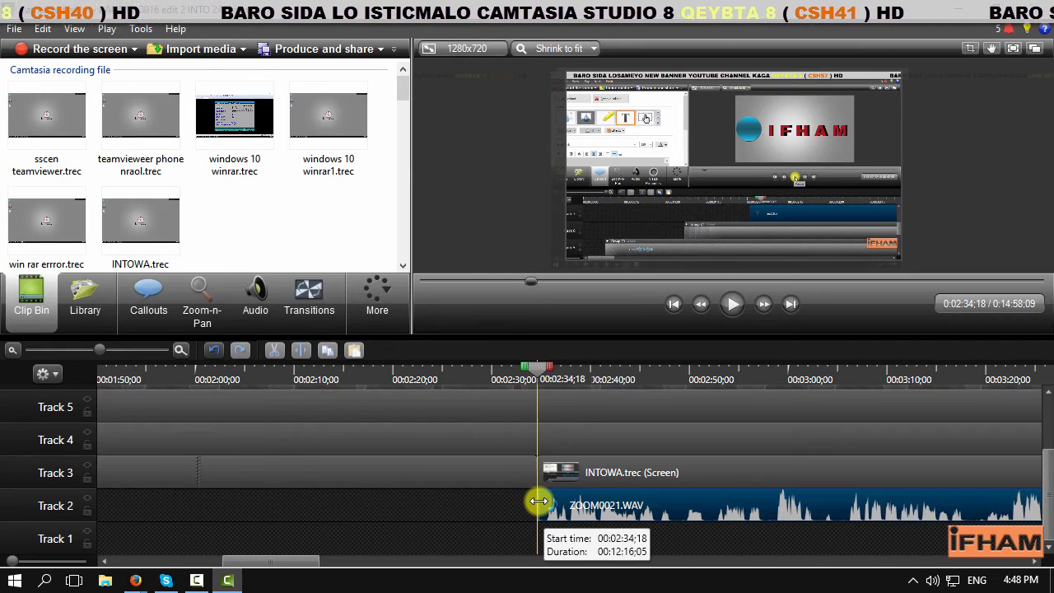
drag(536, 501, 209, 509)
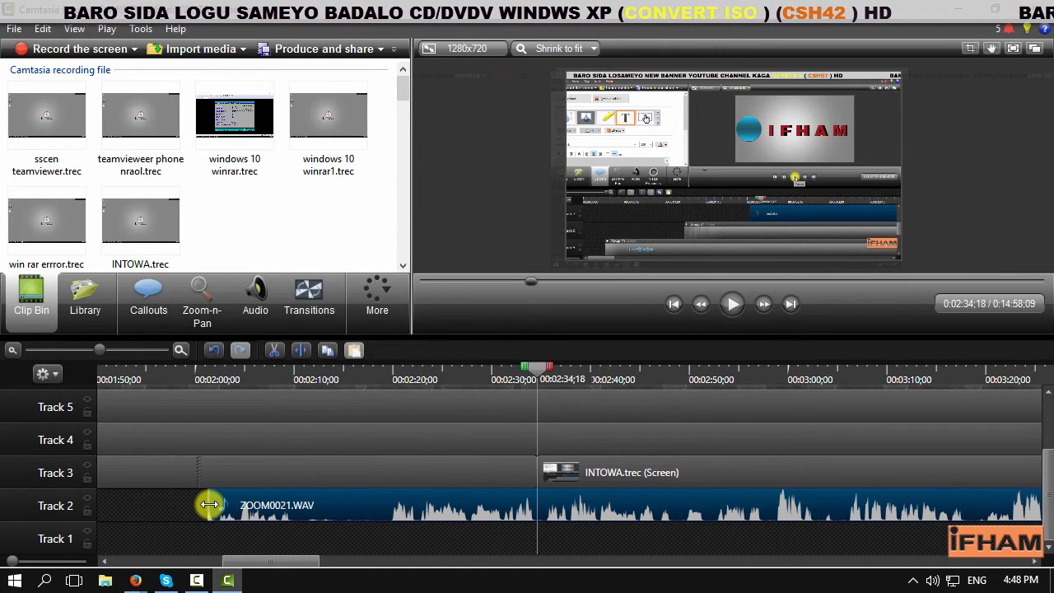
drag(210, 505, 531, 504)
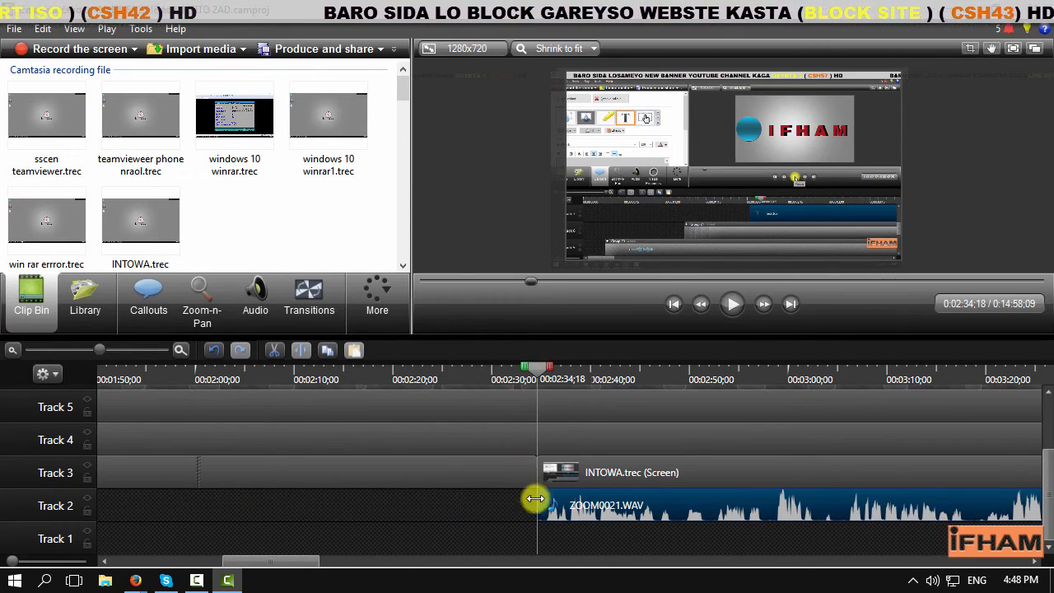
mouse_move(532, 501)
mouse_down()
mouse_move(483, 504)
mouse_move(538, 500)
mouse_up()
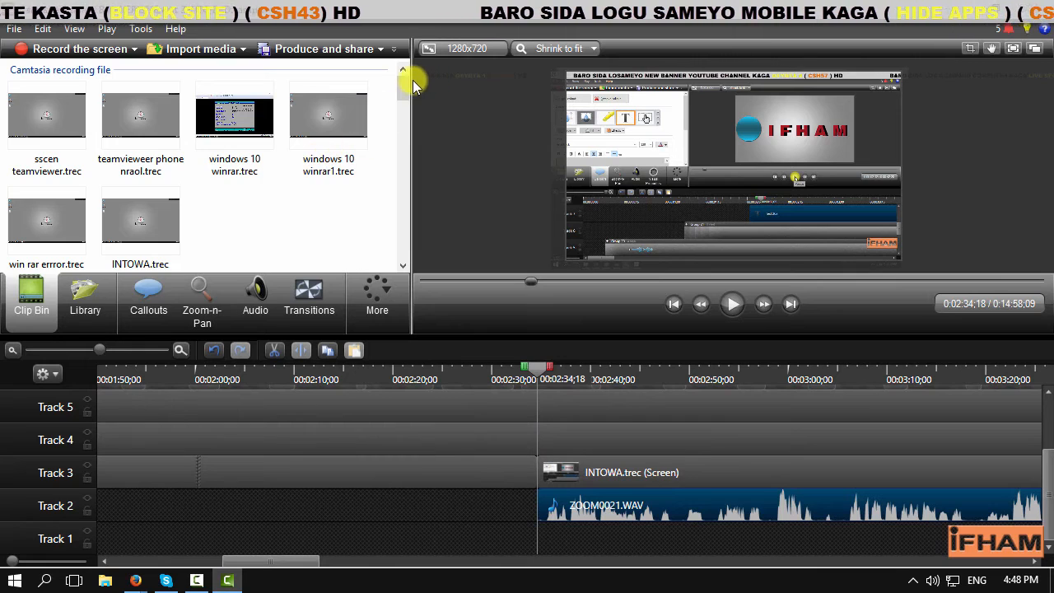
scroll(382, 153, down, 5)
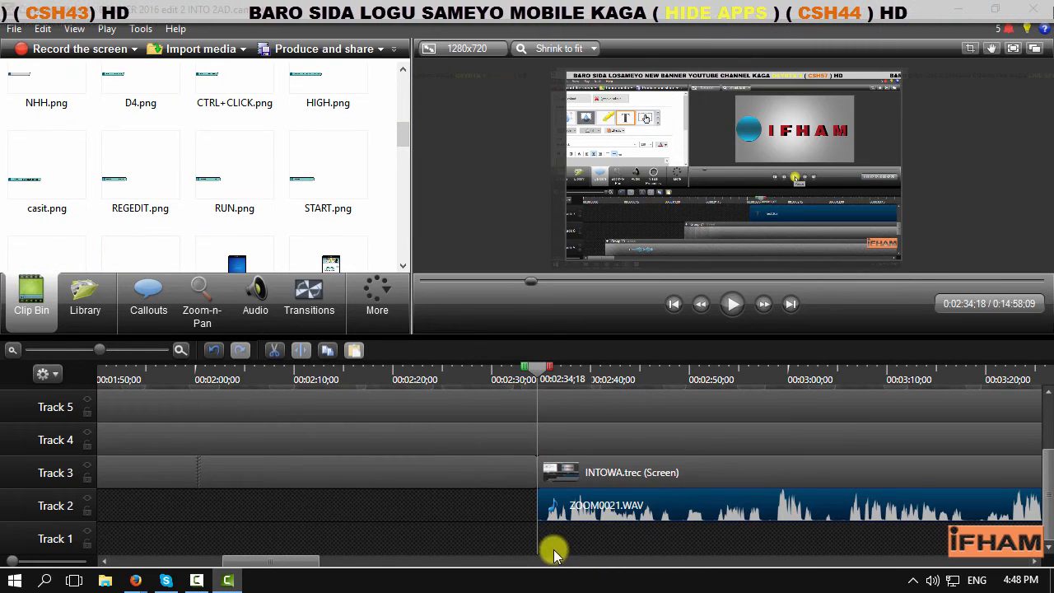
drag(538, 500, 517, 499)
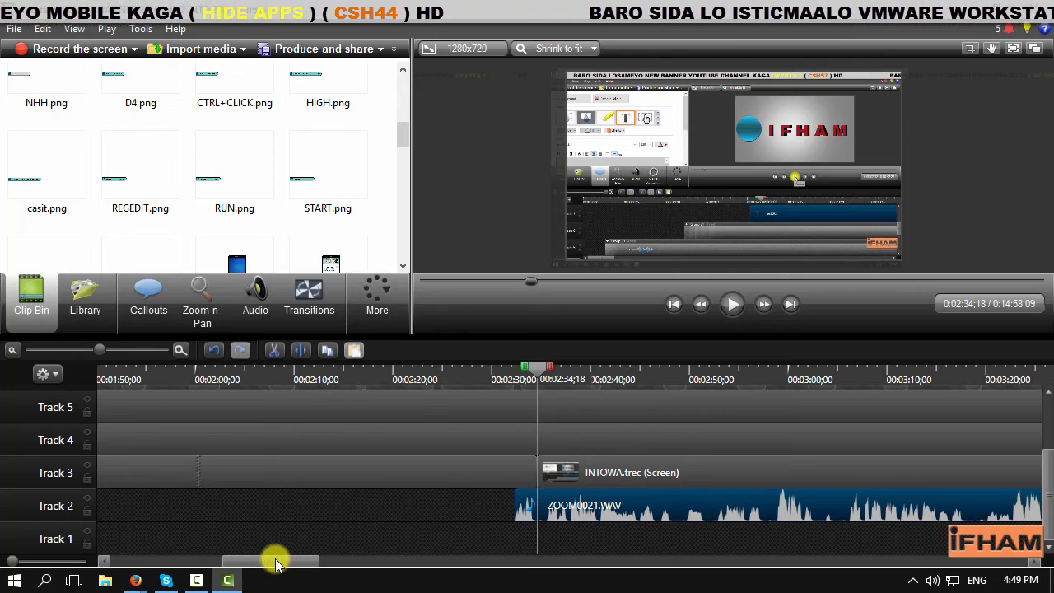
Scrub the playhead from 0:00:09;20 to 0:00:10;12 to preview where the ifham.png logo starts on Track 4.
drag(276, 562, 165, 561)
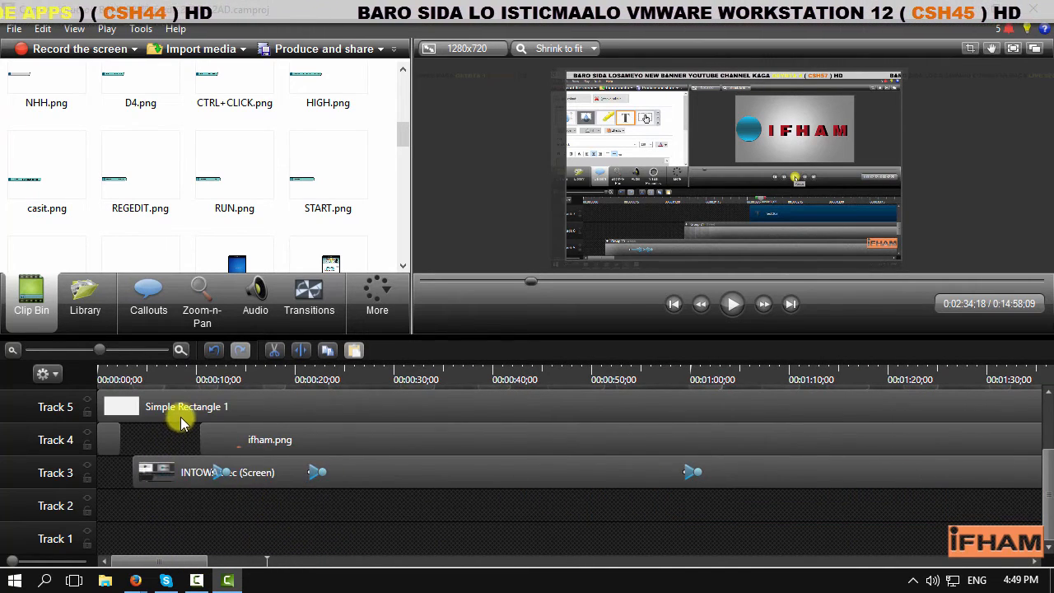
click(198, 377)
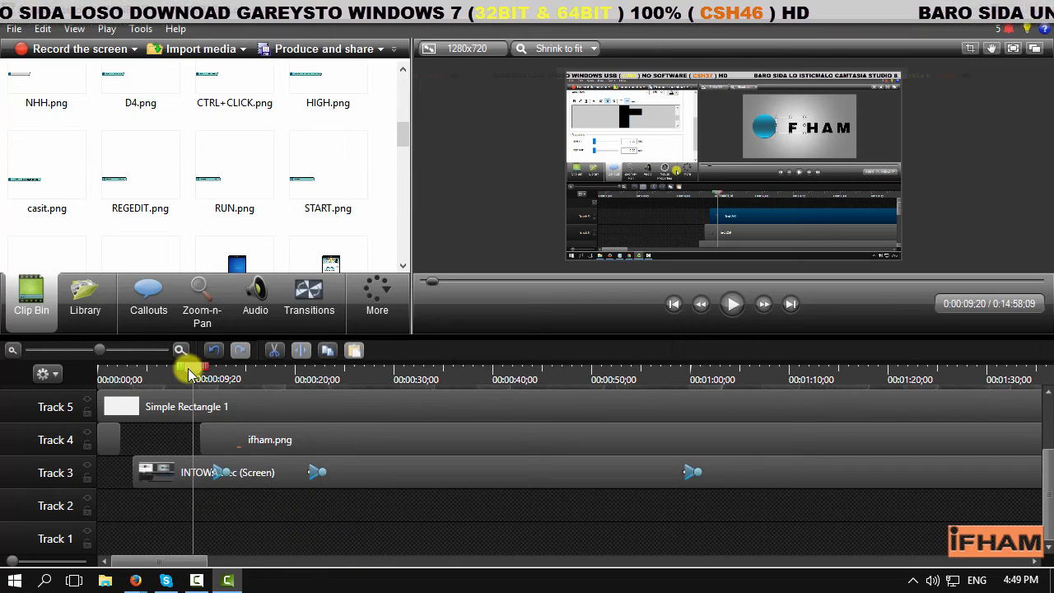
drag(188, 368, 209, 379)
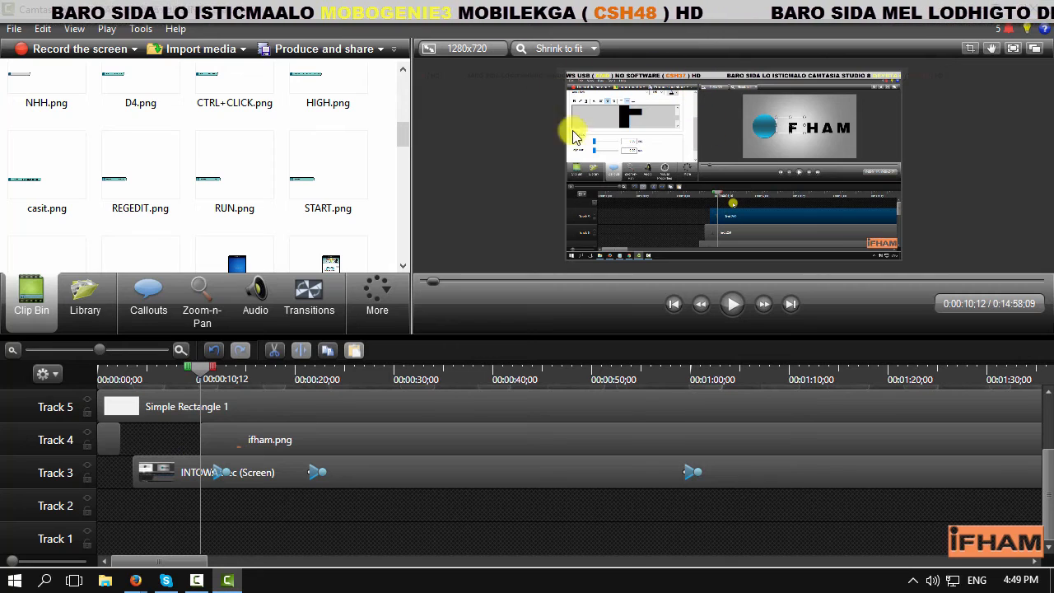
Export the current timeline frame at 0:00:10;12 to the Desktop as the PNG file "BANNER 2016 edit 2 INTO 2AD (Time 0_00_10;12)".
click(17, 29)
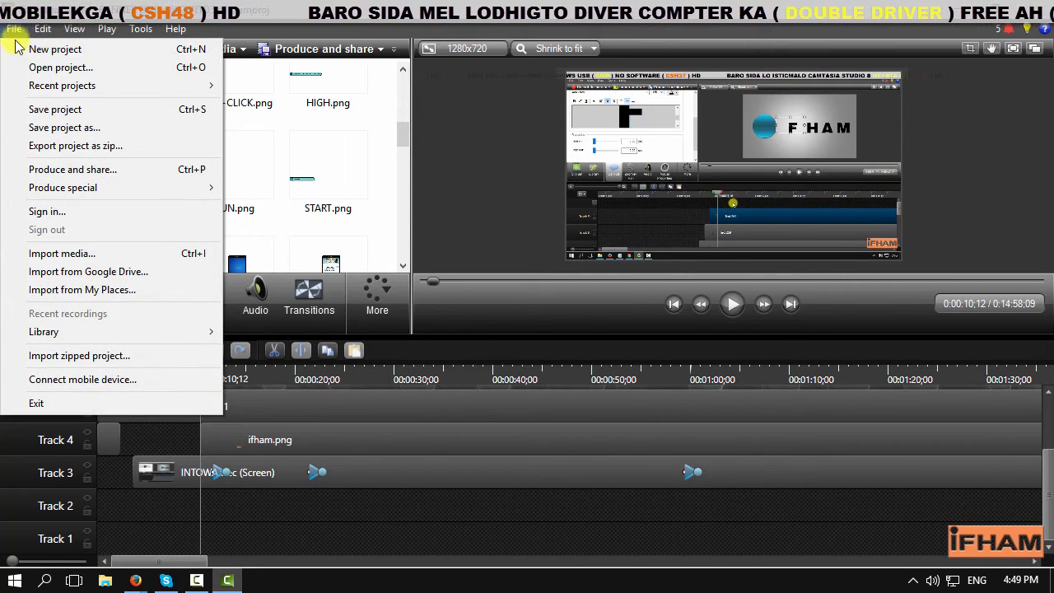
mouse_move(46, 189)
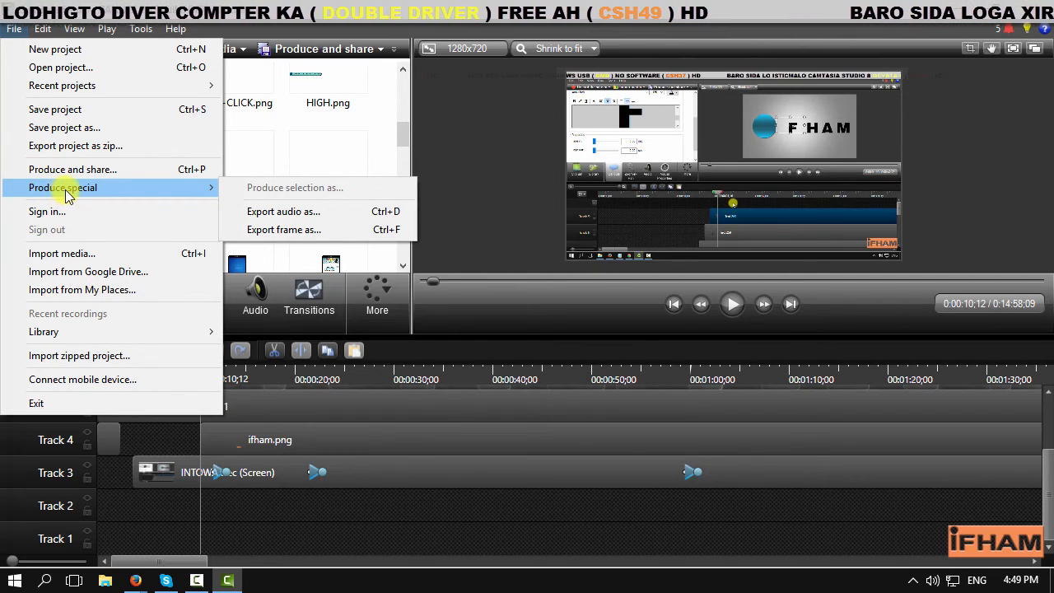
click(279, 230)
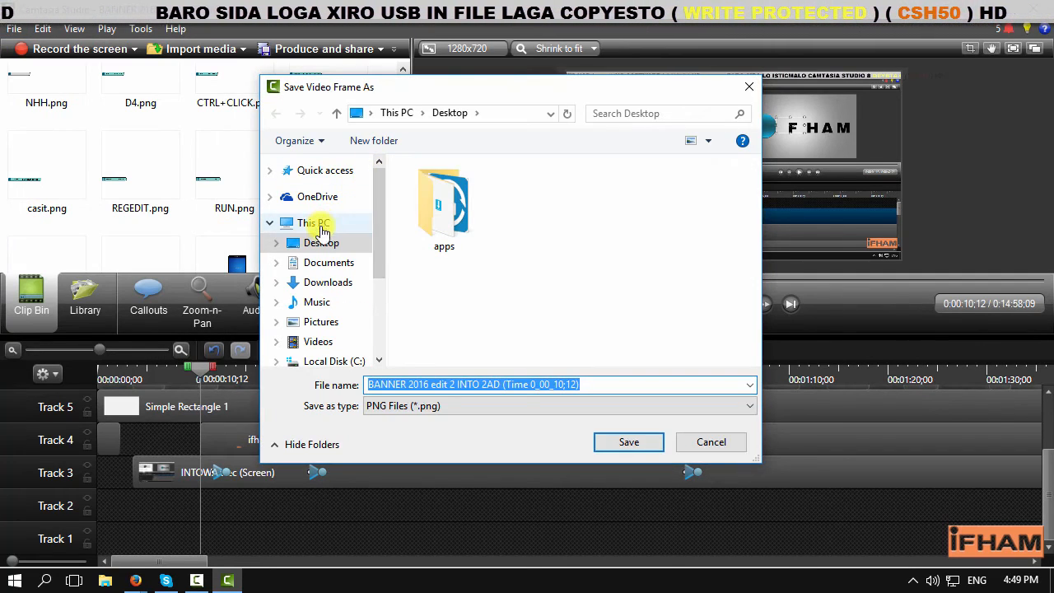
click(334, 243)
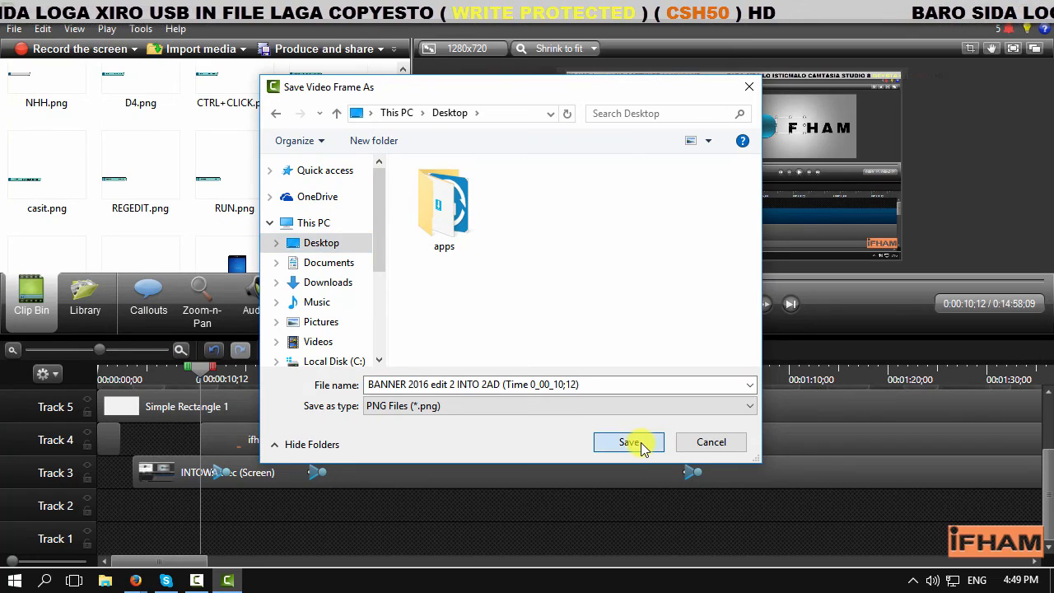
click(629, 442)
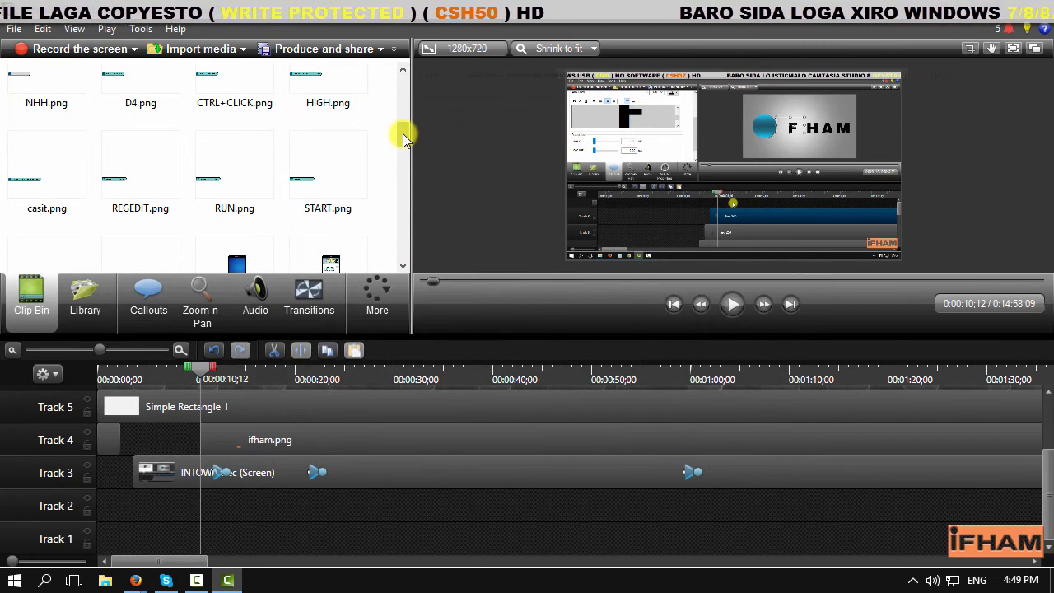
Import the exported frame image "BANNER 2016 edit 2 INTO 2AD (Time 0_00_10;12).png" from the Desktop into the Clip Bin.
drag(403, 134, 409, 223)
click(144, 142)
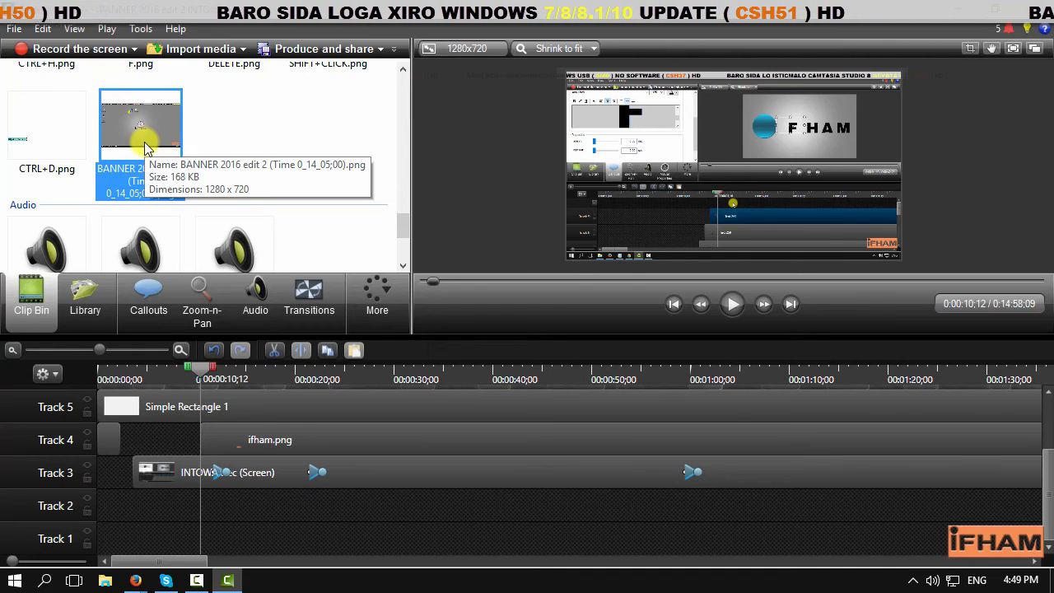
click(207, 51)
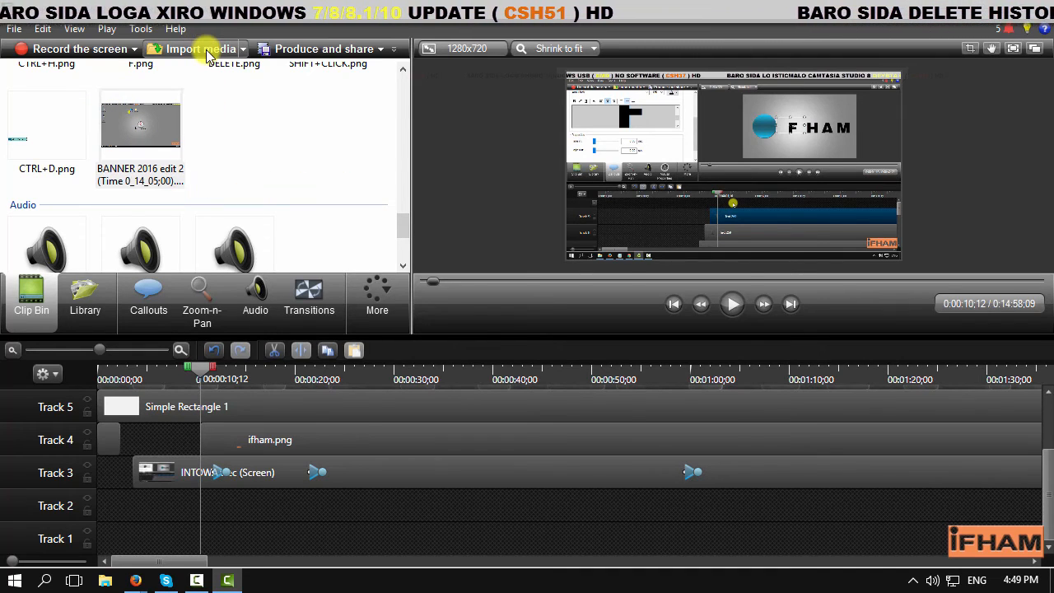
click(313, 223)
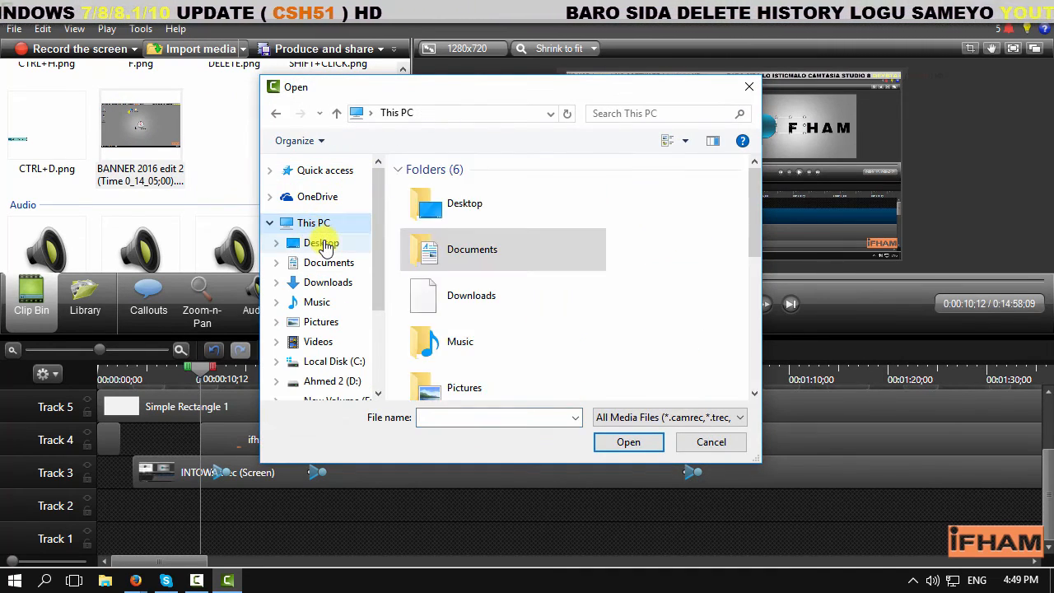
click(322, 243)
double_click(538, 222)
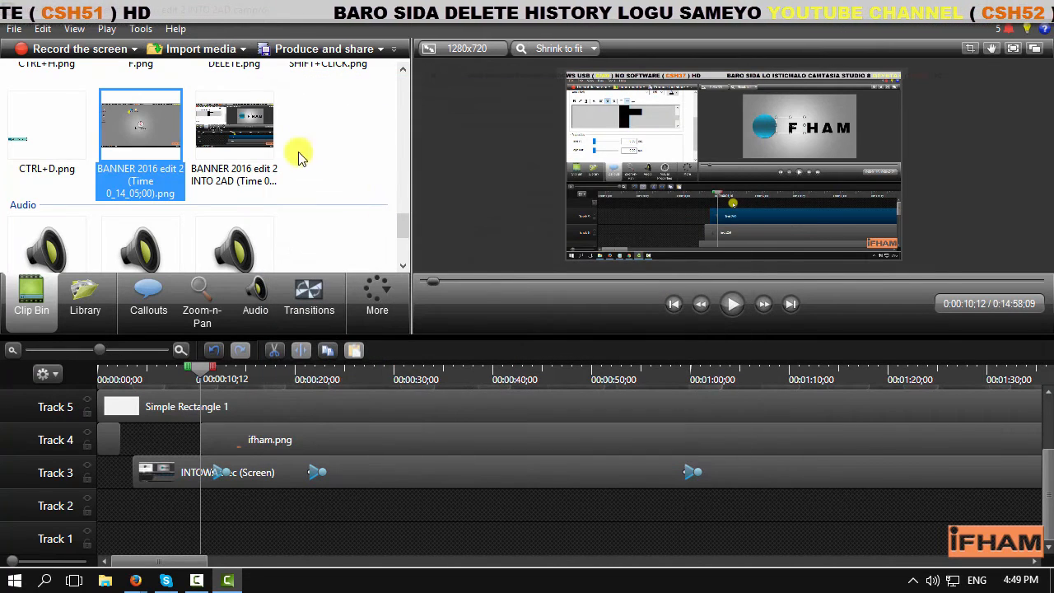
Insert the imported frame image on Track 3 directly before the INTOWA.trec recording, pushing the recording back.
click(235, 122)
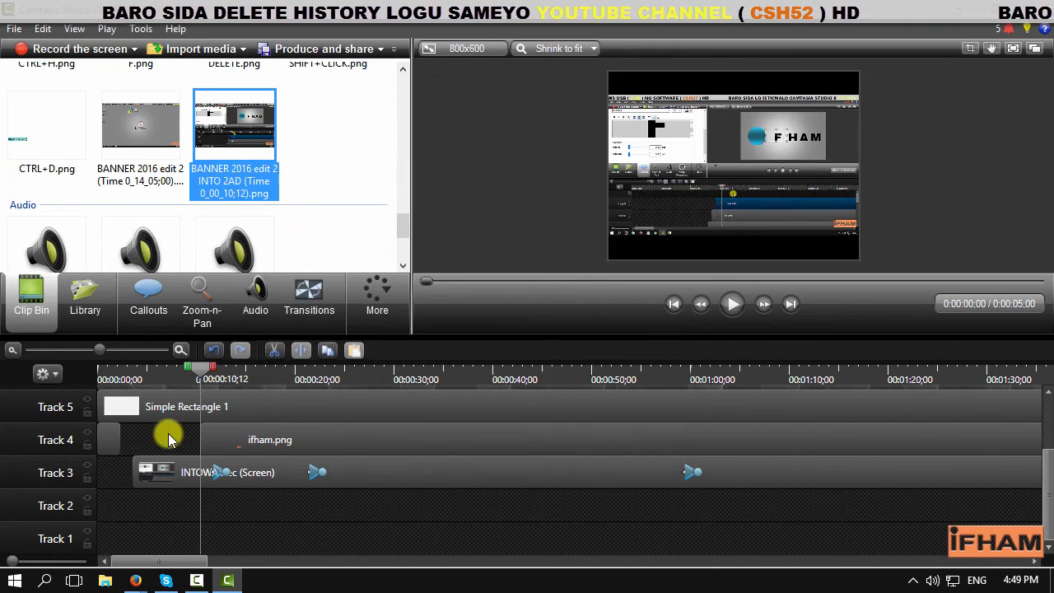
click(157, 470)
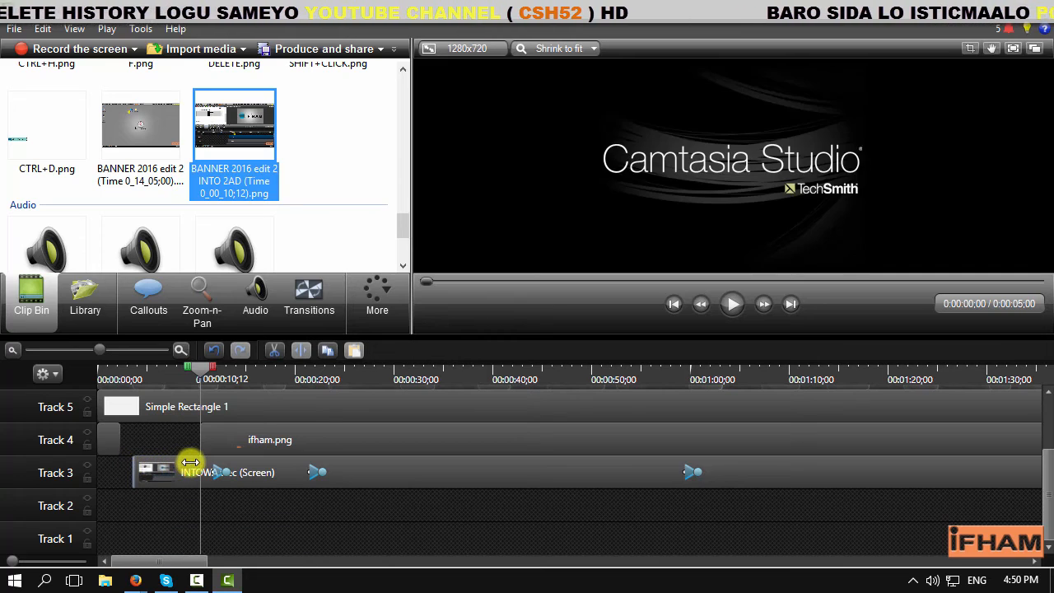
drag(234, 131, 119, 466)
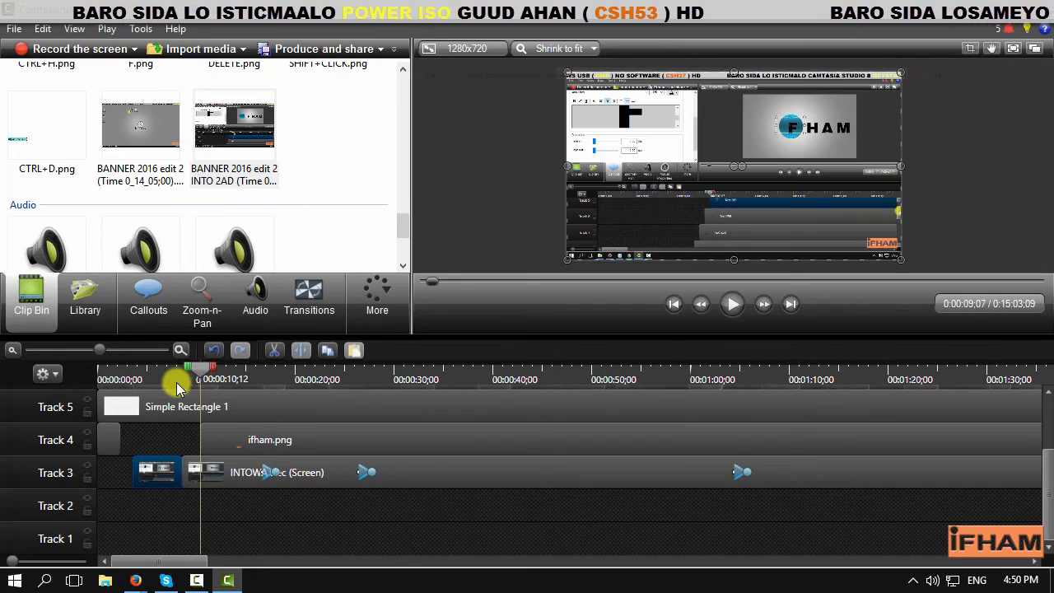
Scrub the playhead to 0:00:04;22 to preview the inserted frame image, and minimize the editor to show the desktop.
click(162, 383)
mouse_move(163, 383)
mouse_down()
mouse_move(205, 384)
mouse_move(142, 388)
mouse_move(140, 400)
mouse_move(162, 395)
mouse_move(151, 399)
mouse_up()
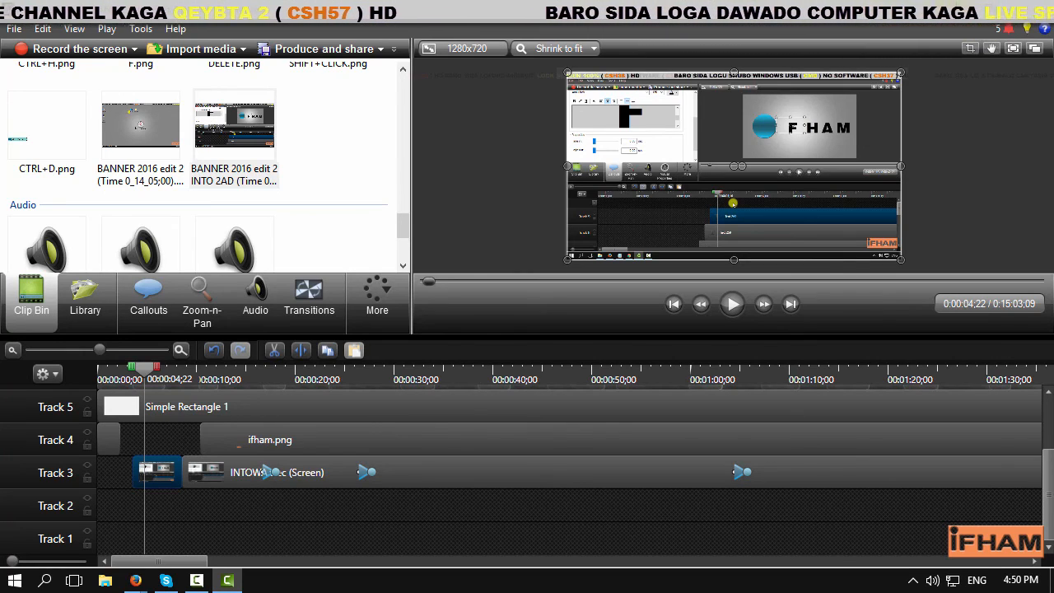
click(977, 9)
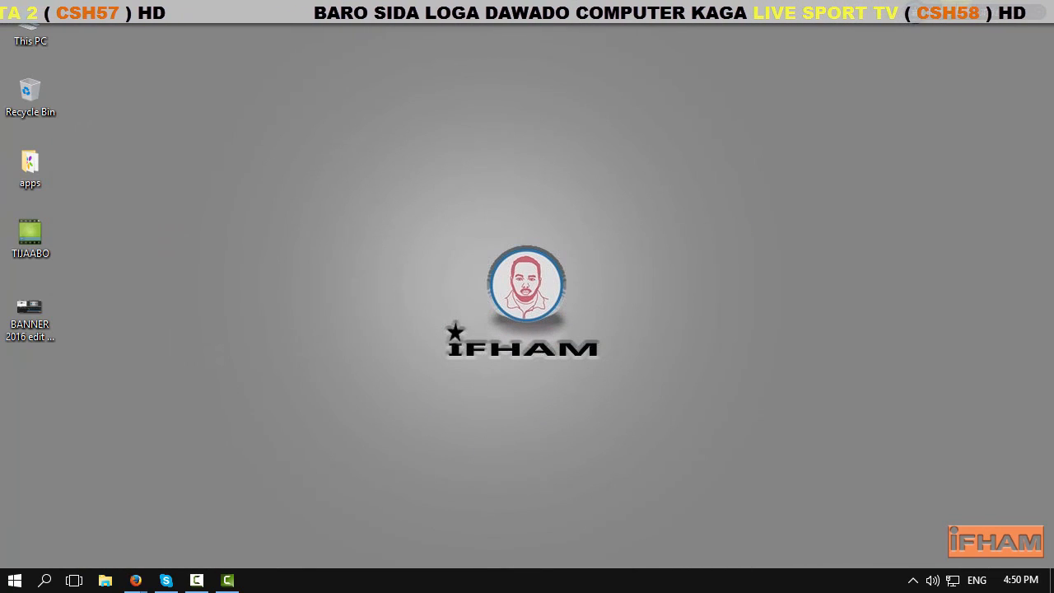